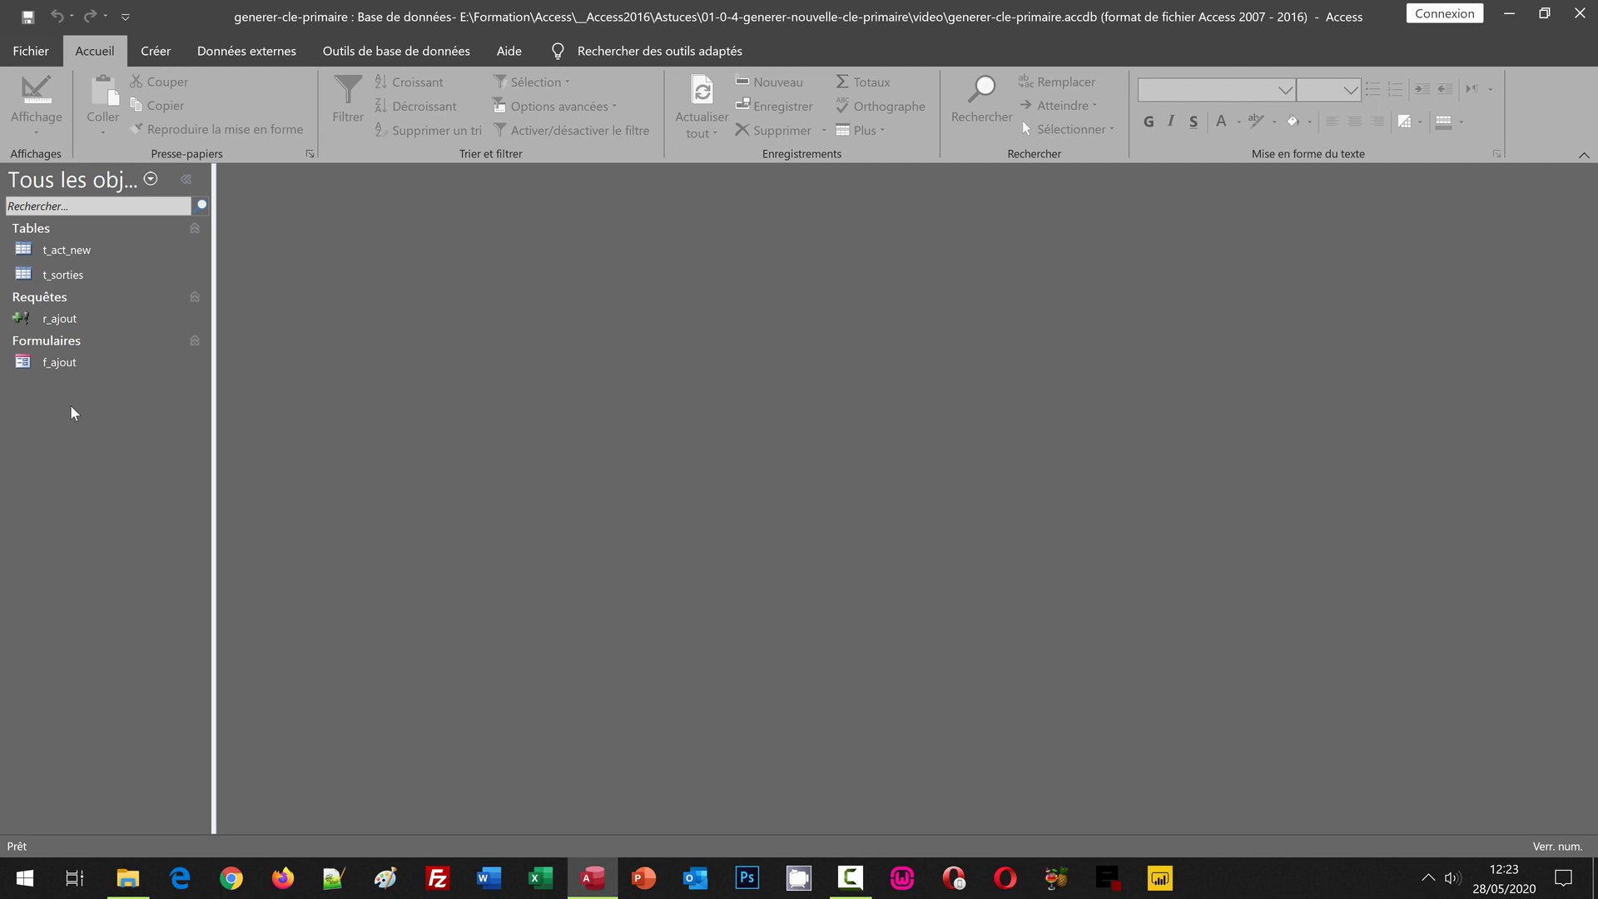
Go through the database's tables and the r_ajout query, and open the f_ajout form
{"action": "left_click", "coordinate": [39, 248]}
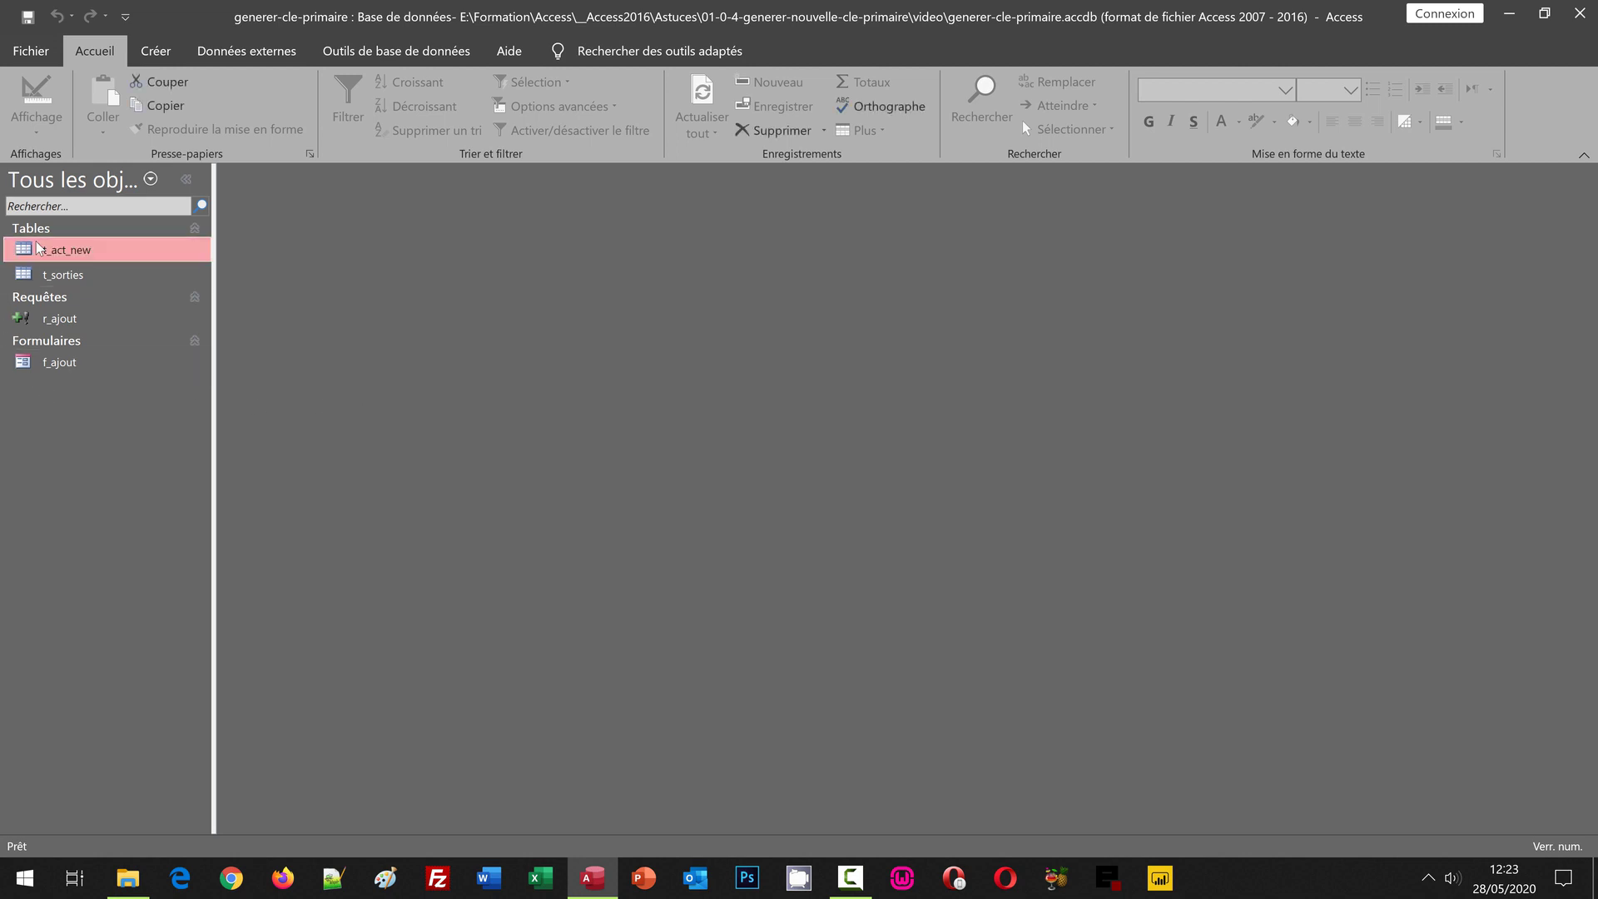
{"action": "left_click", "coordinate": [51, 278]}
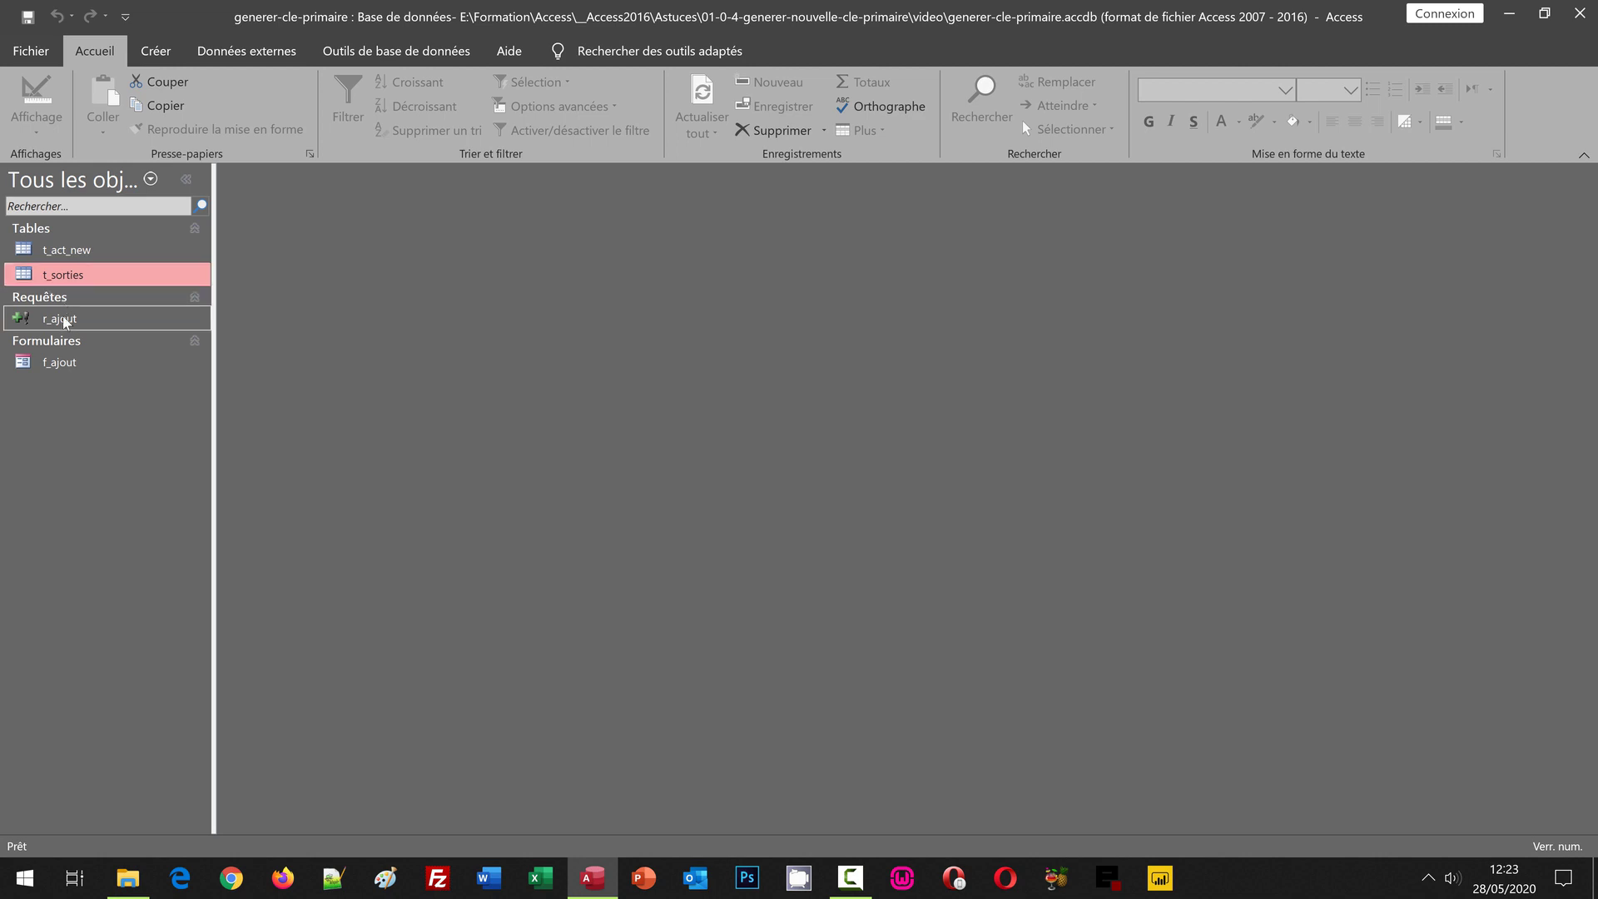
{"action": "left_click", "coordinate": [64, 321]}
{"action": "left_click", "coordinate": [64, 363]}
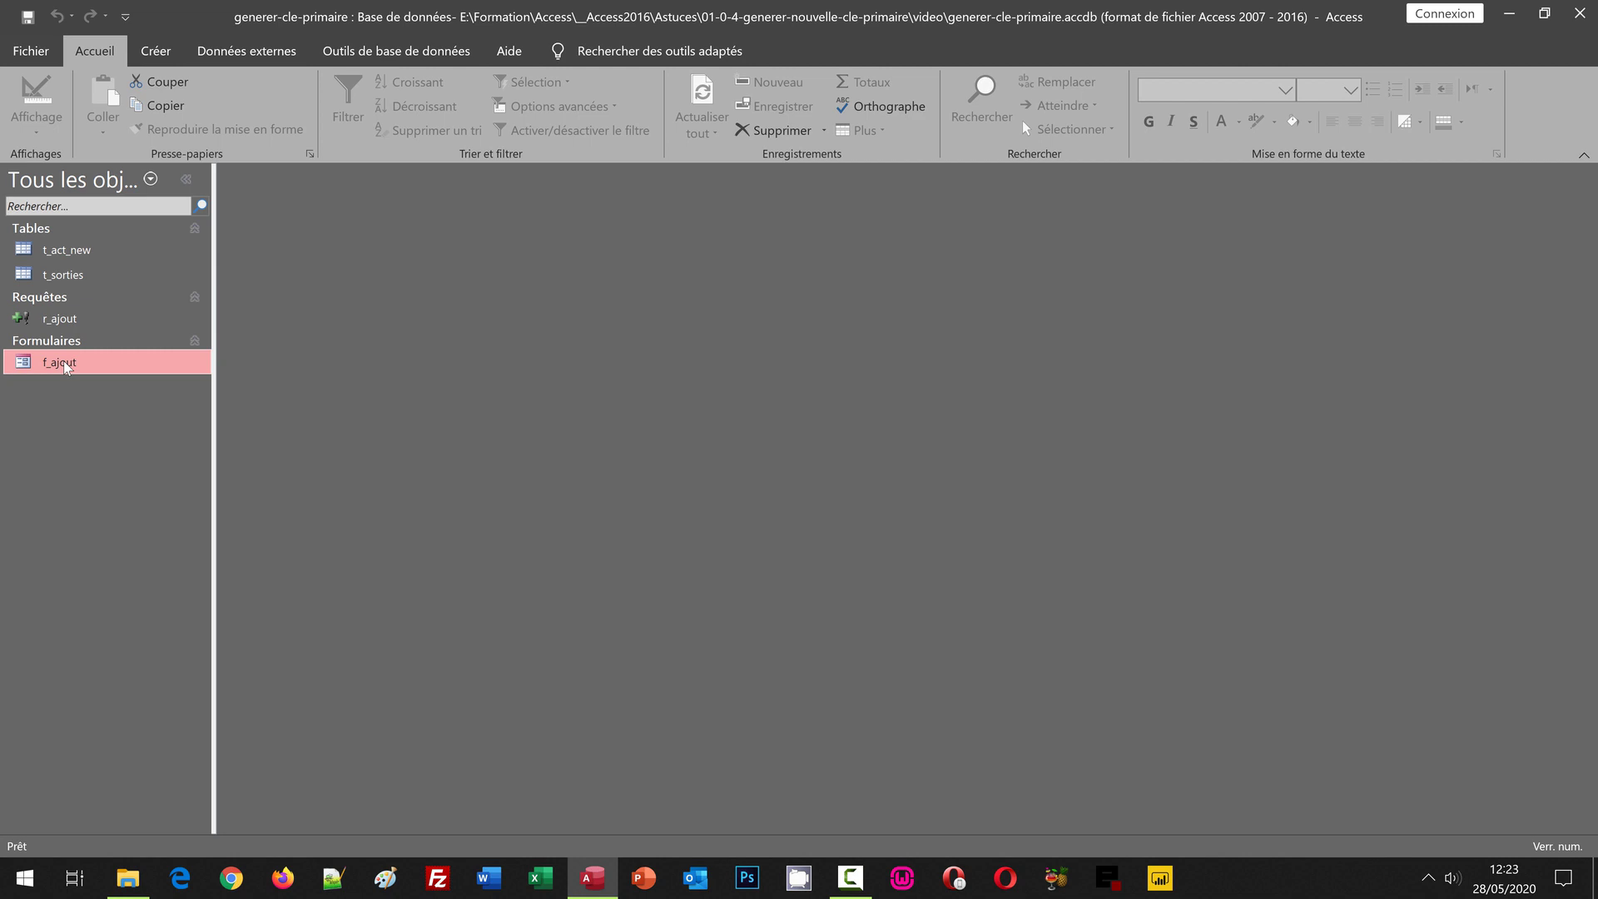
{"action": "double_click", "coordinate": [64, 361]}
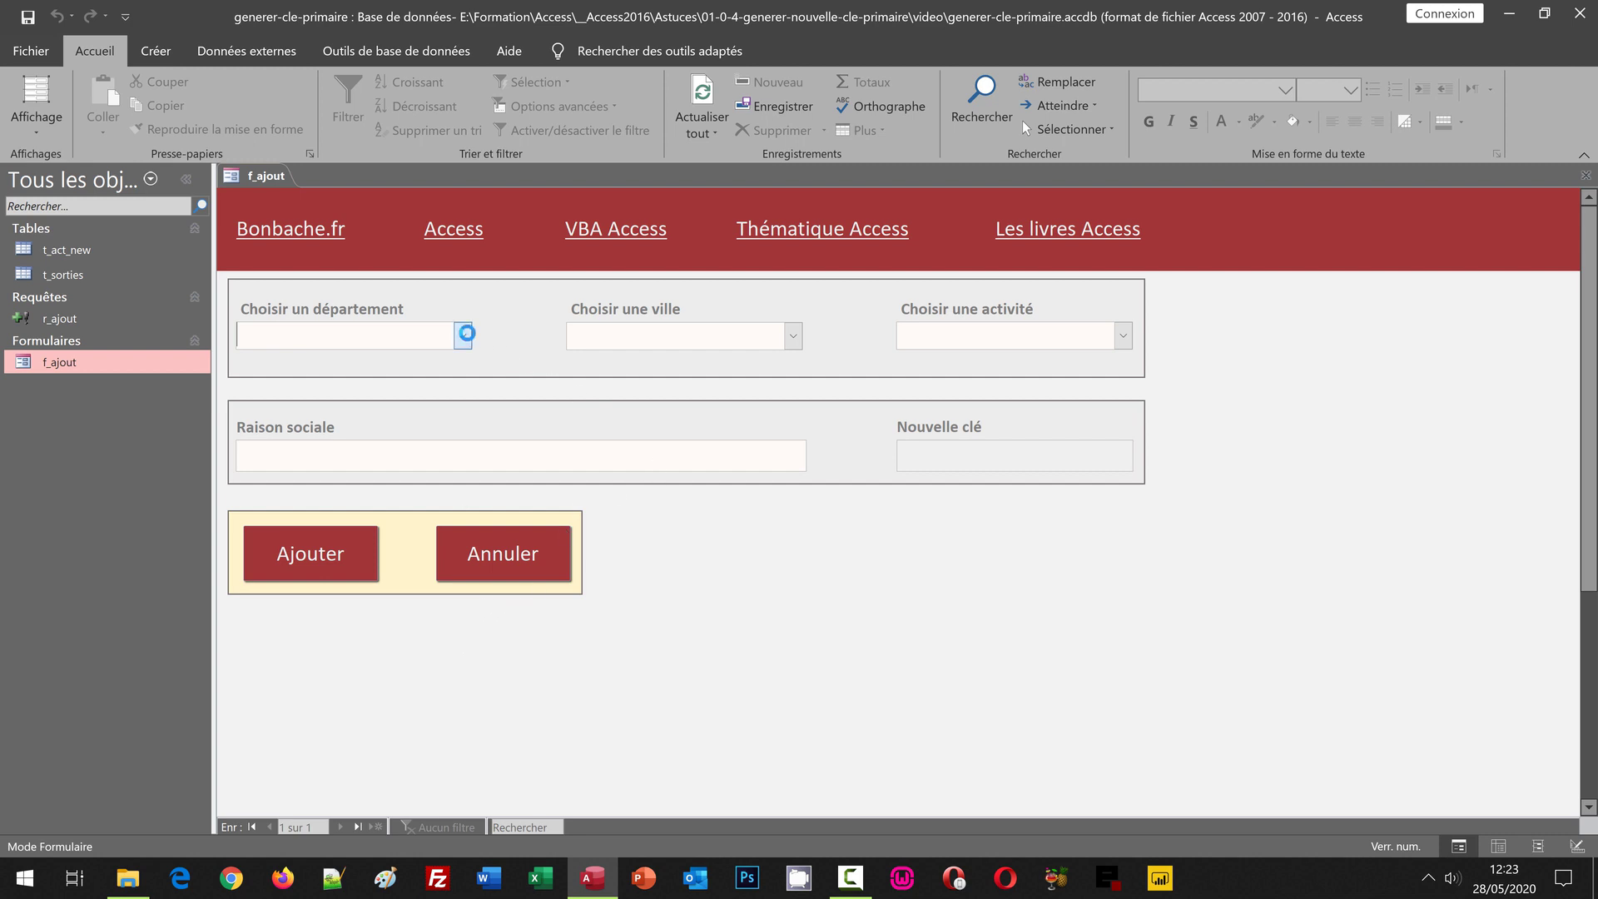
Try the form with department 07-Ardèche, city Alba la romaine and activity Hôtel, and place the cursor in Raison sociale
{"action": "left_click", "coordinate": [462, 336]}
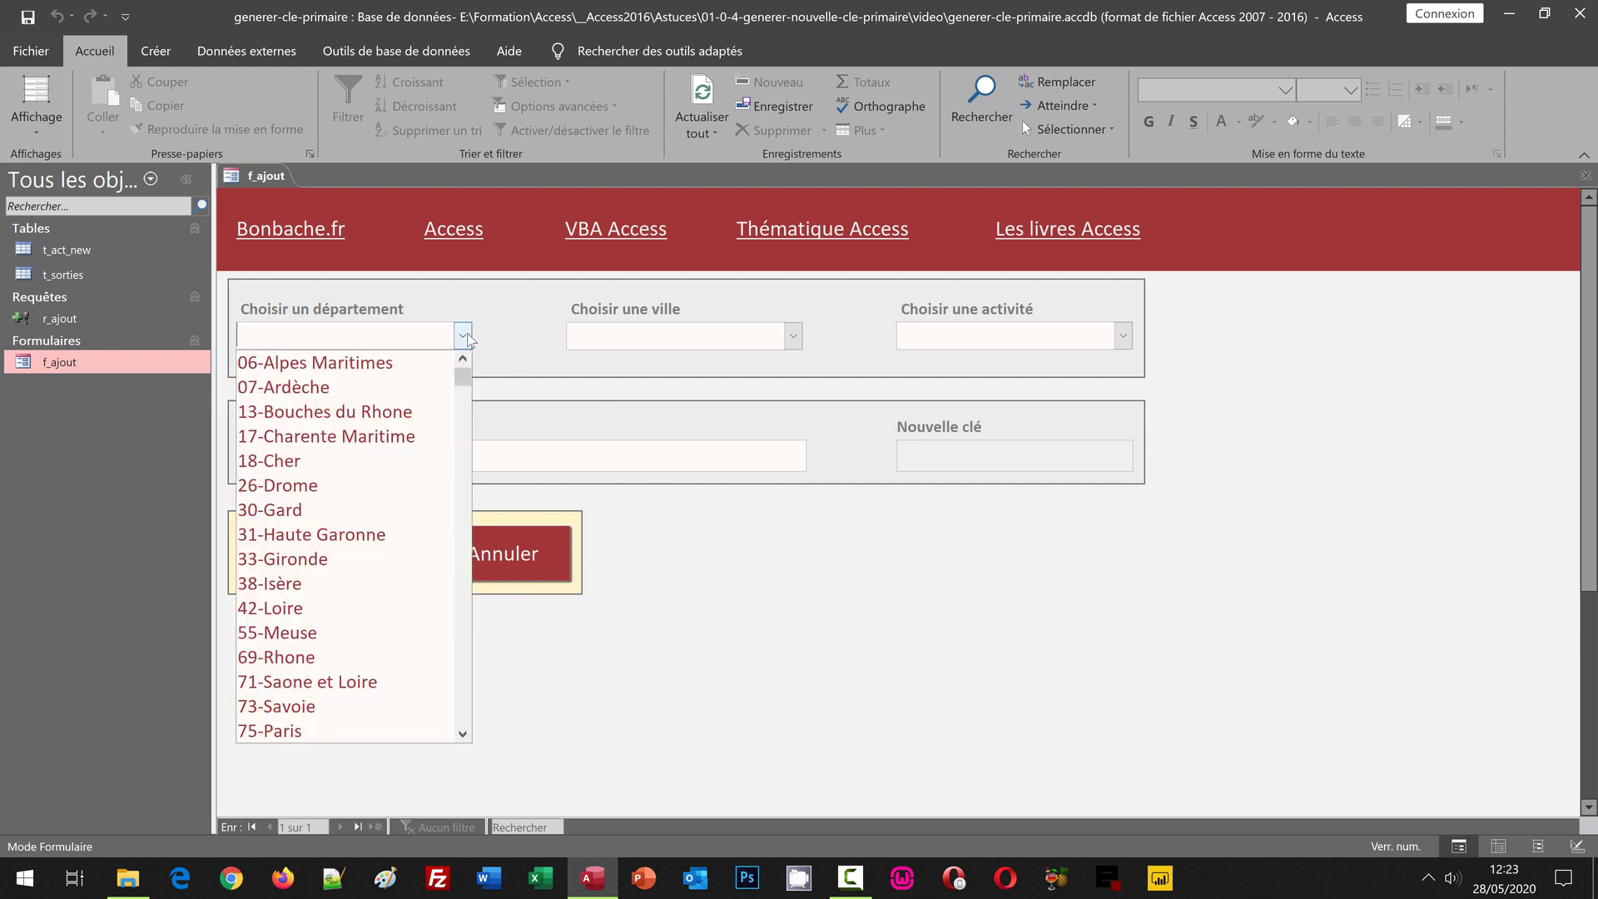
{"action": "left_click", "coordinate": [405, 385]}
{"action": "left_click", "coordinate": [792, 335]}
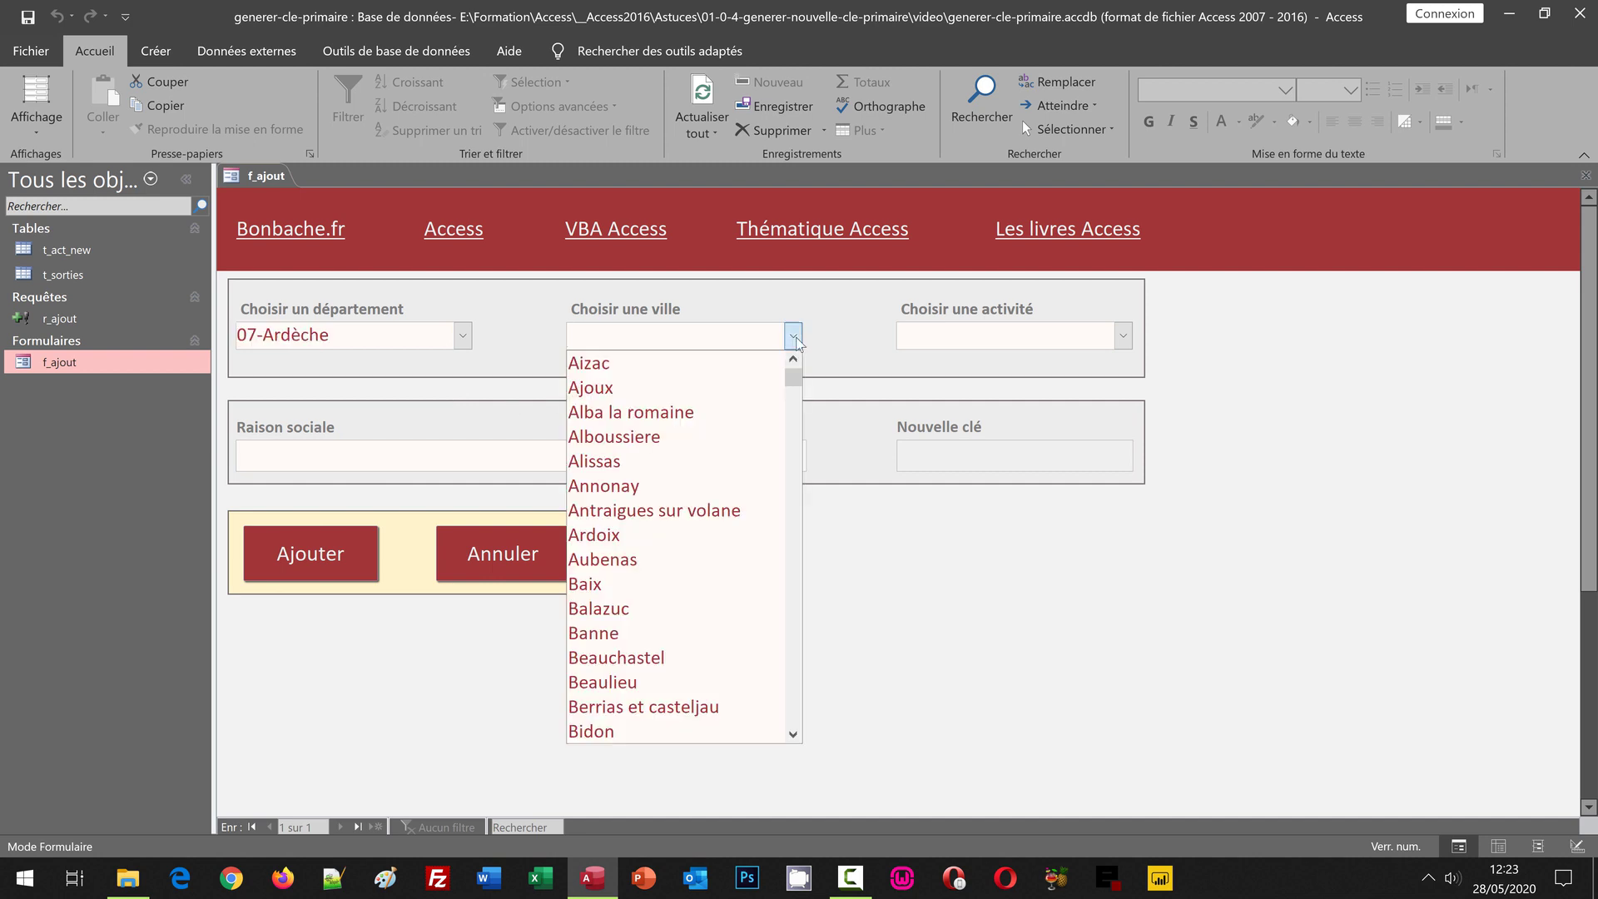
{"action": "left_click", "coordinate": [650, 412]}
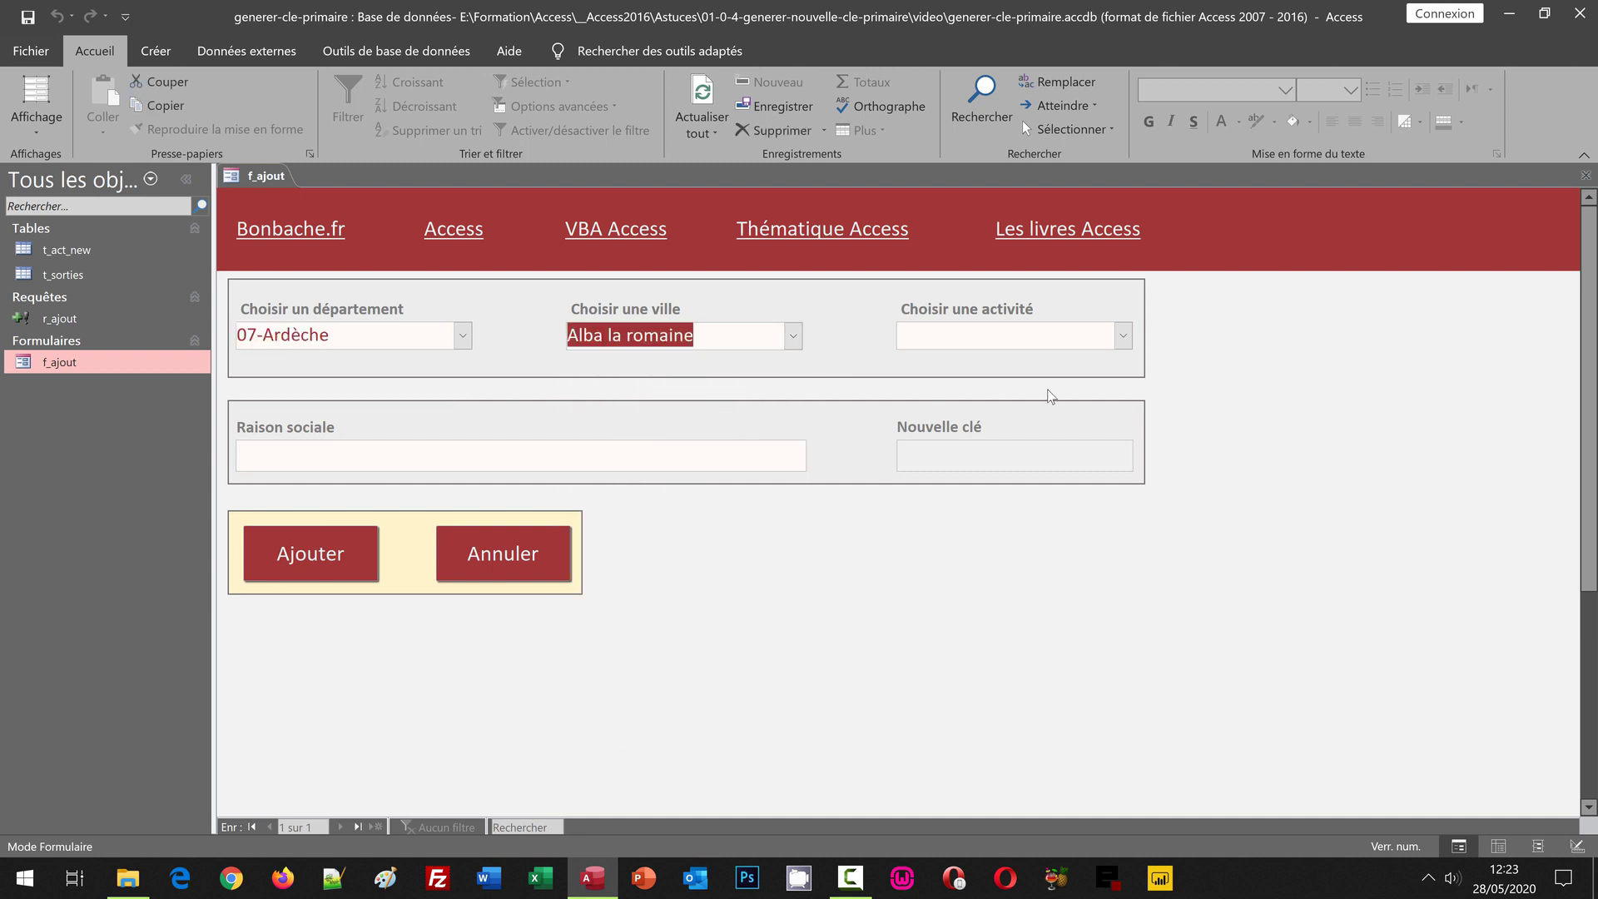
{"action": "left_click", "coordinate": [1122, 336]}
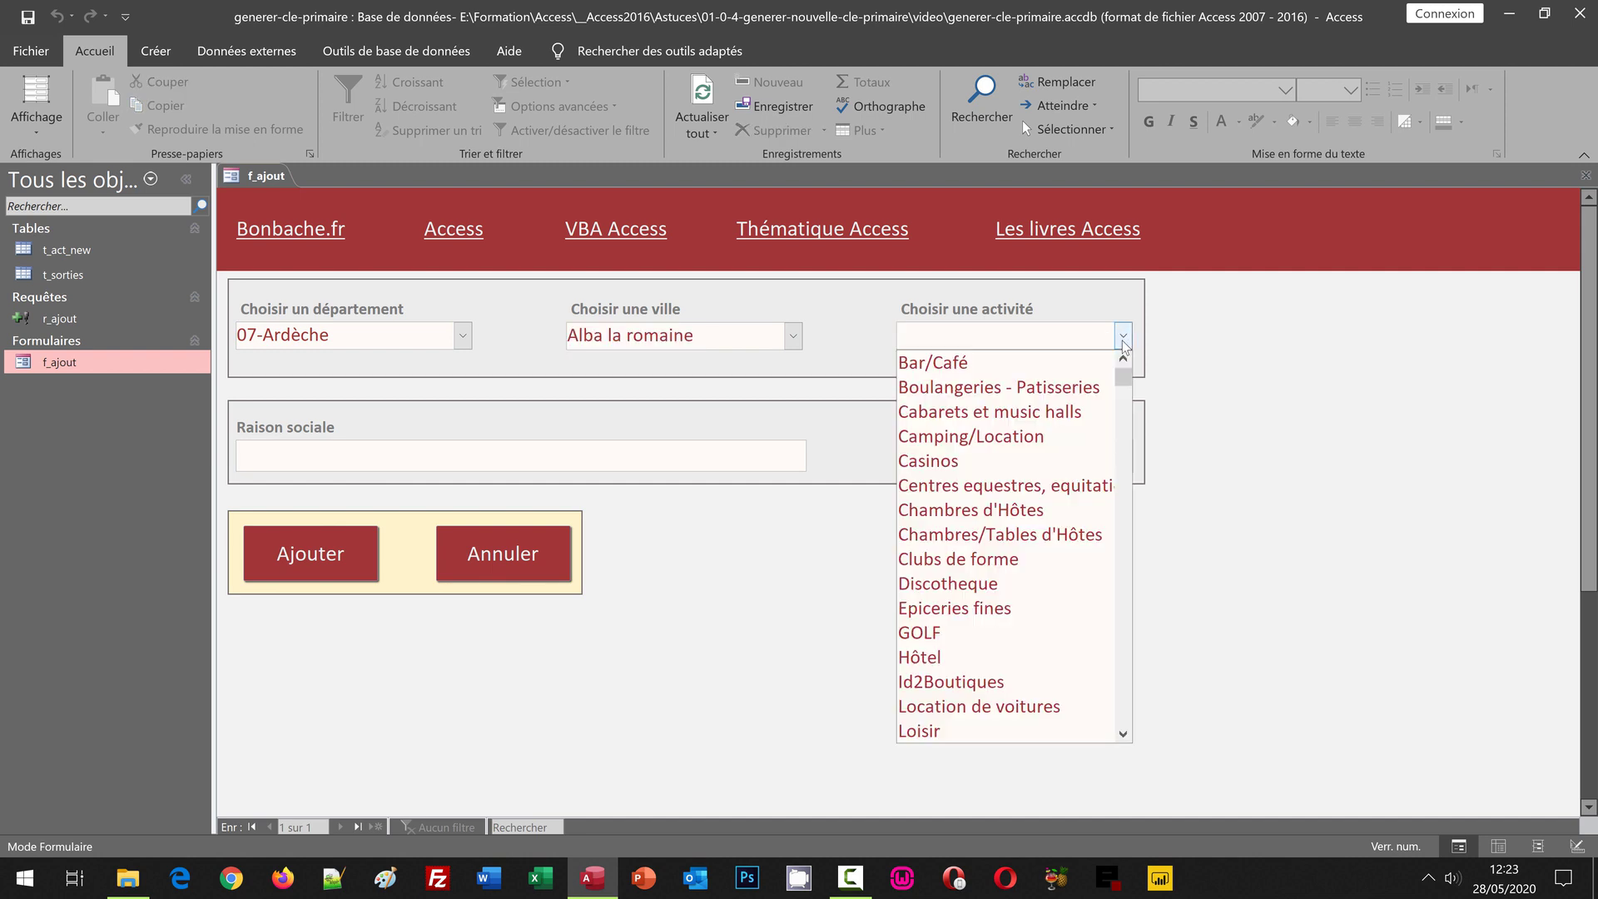
{"action": "left_click", "coordinate": [999, 659]}
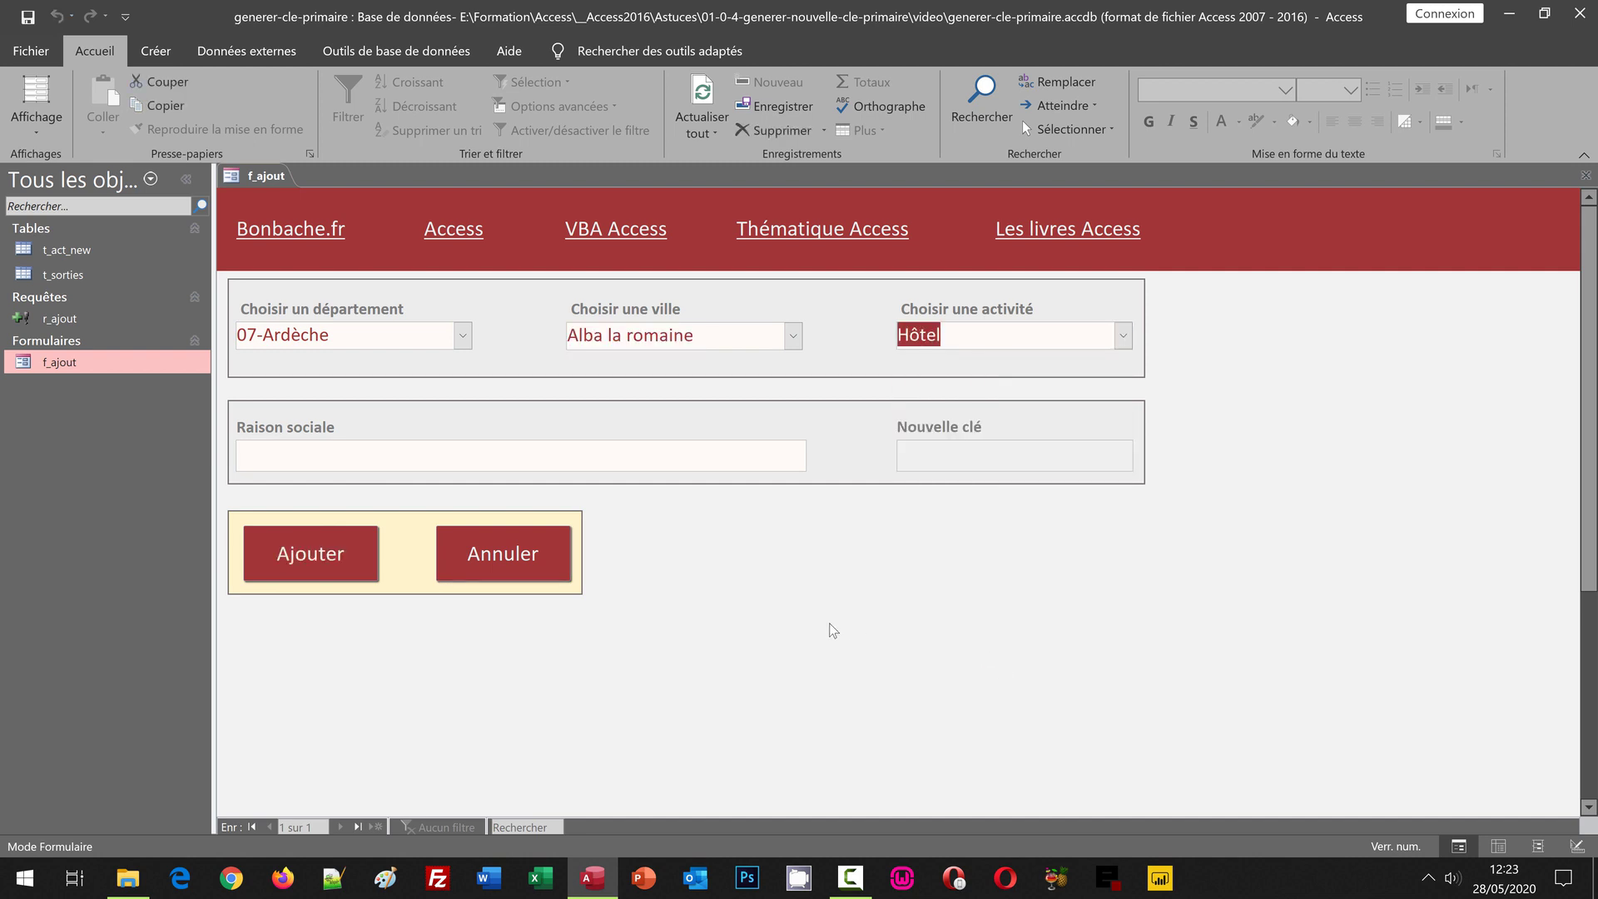
{"action": "left_click", "coordinate": [371, 450]}
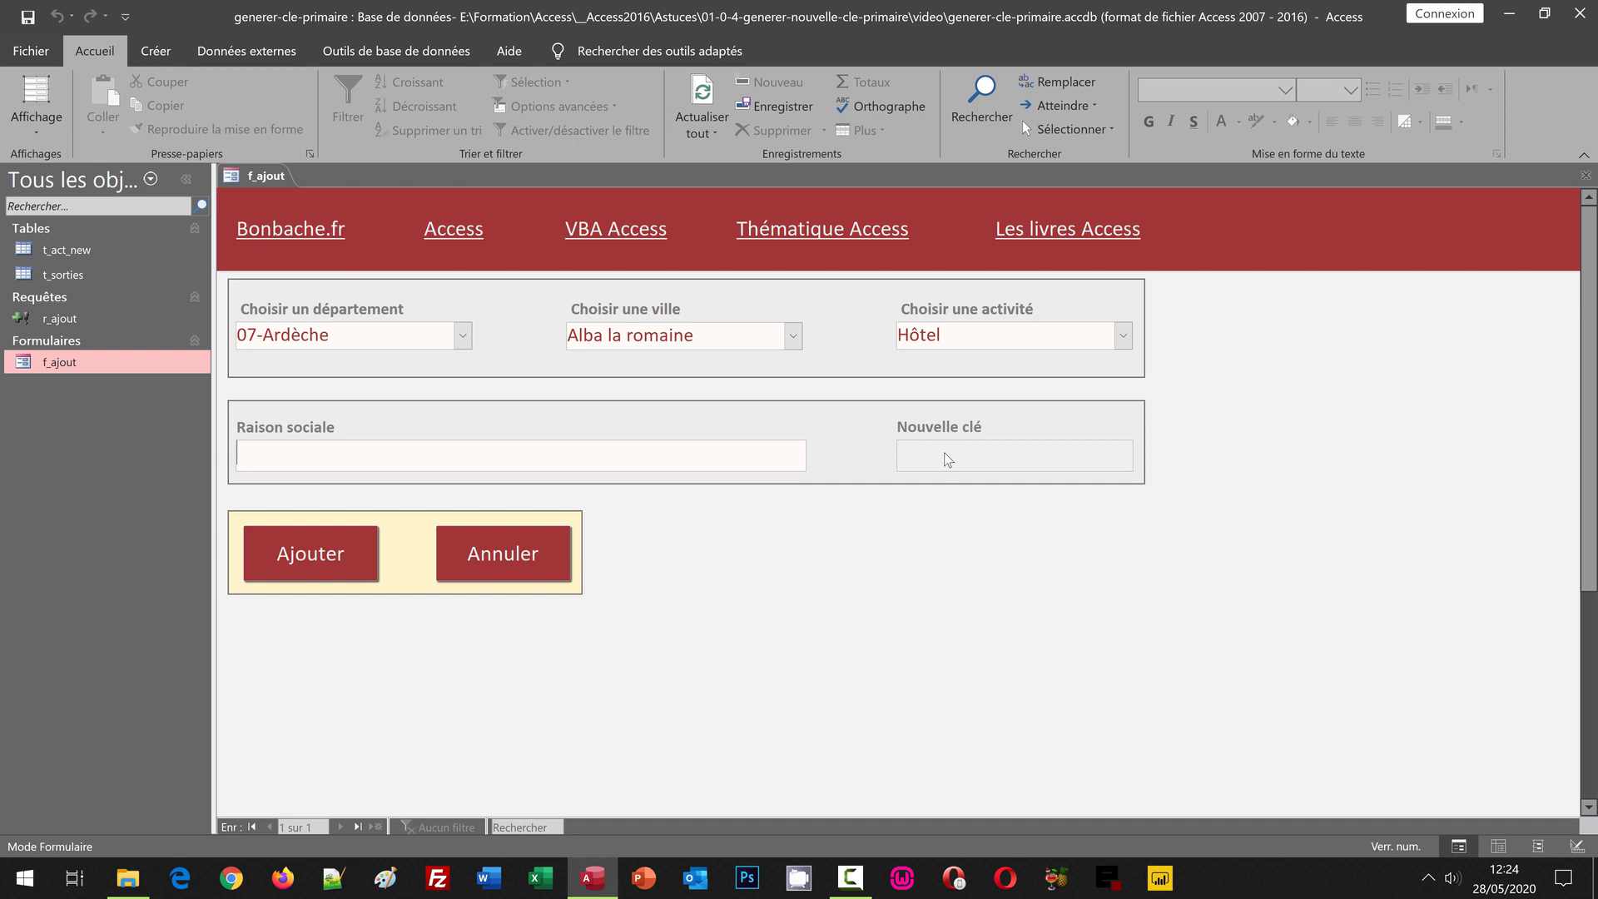
Examine the t_act_new table's records and the data type of its s_id key field in design view, and close the table
{"action": "double_click", "coordinate": [67, 250]}
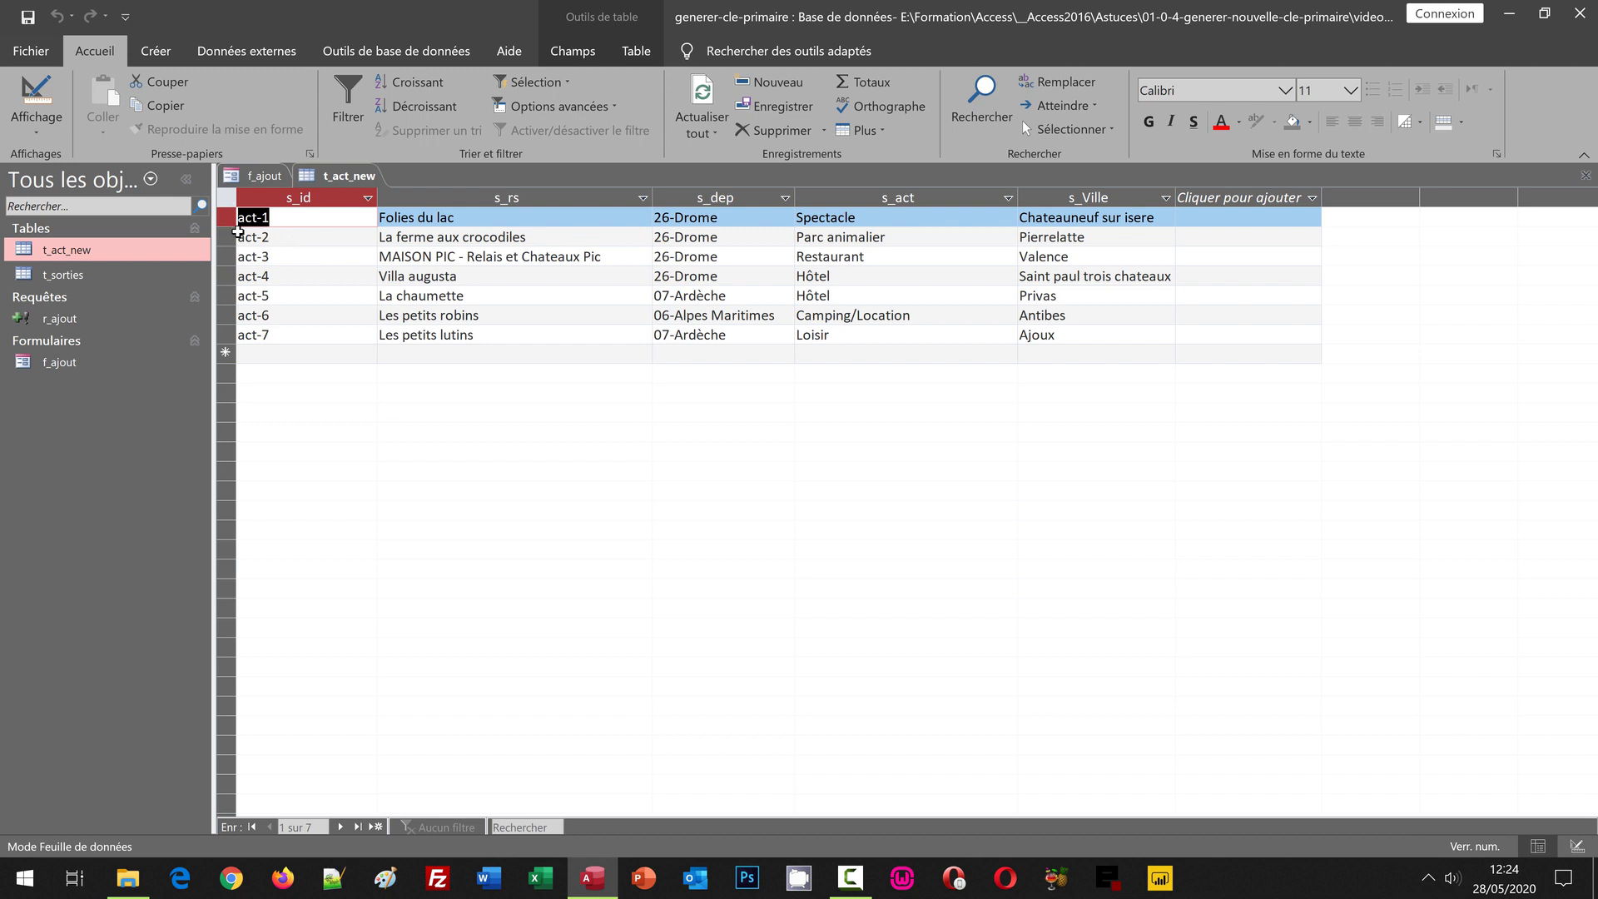
{"action": "left_click", "coordinate": [38, 133]}
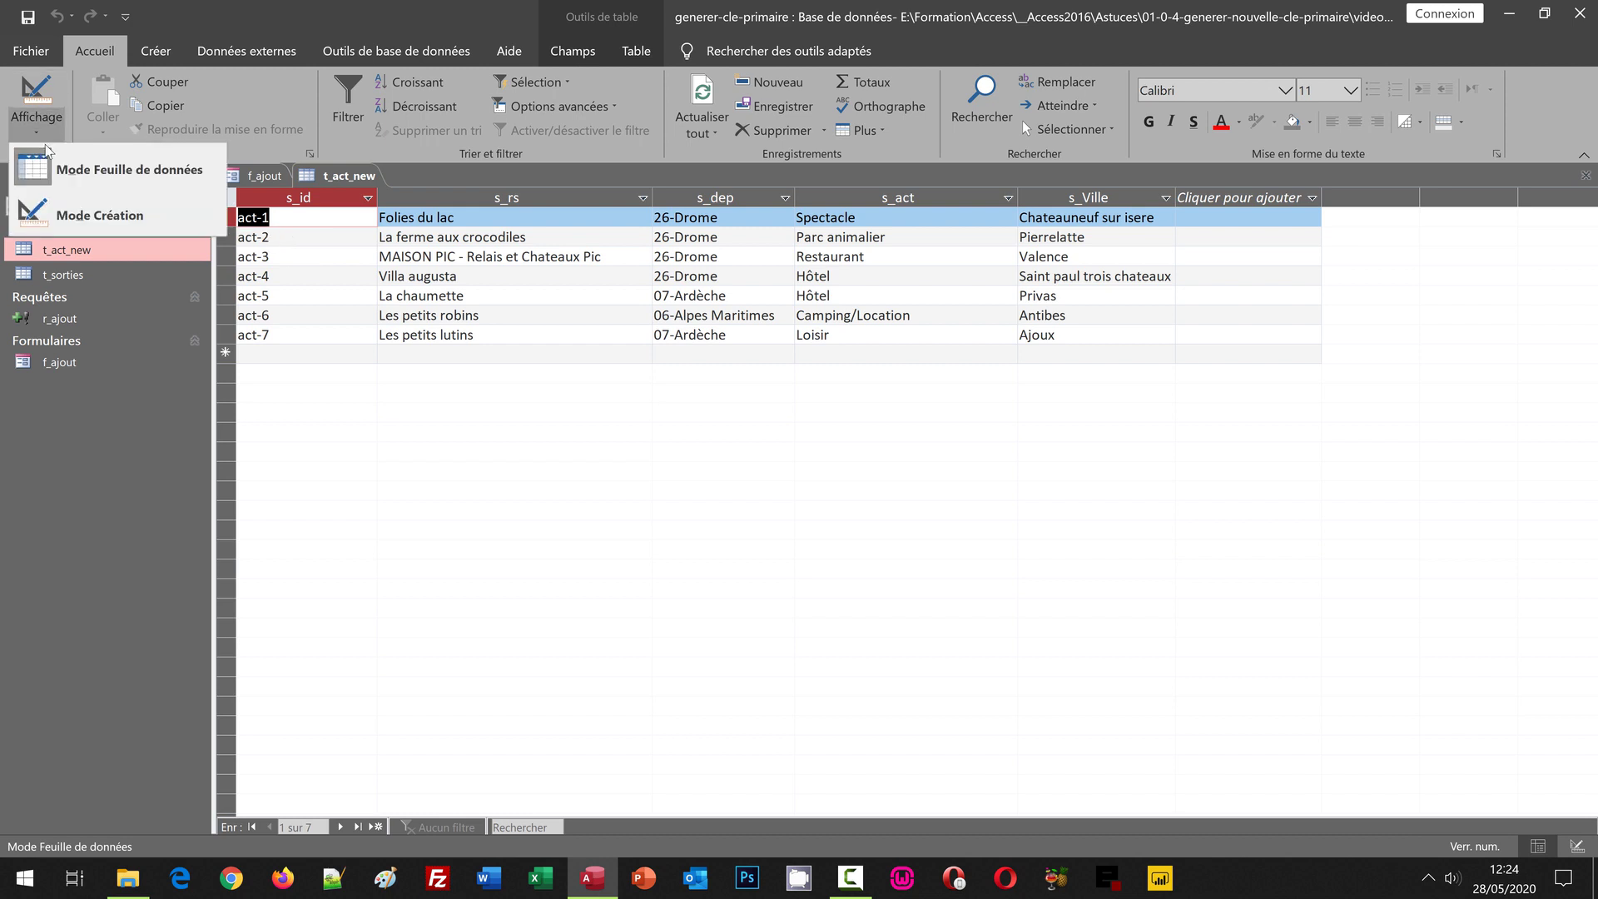
{"action": "left_click", "coordinate": [80, 218]}
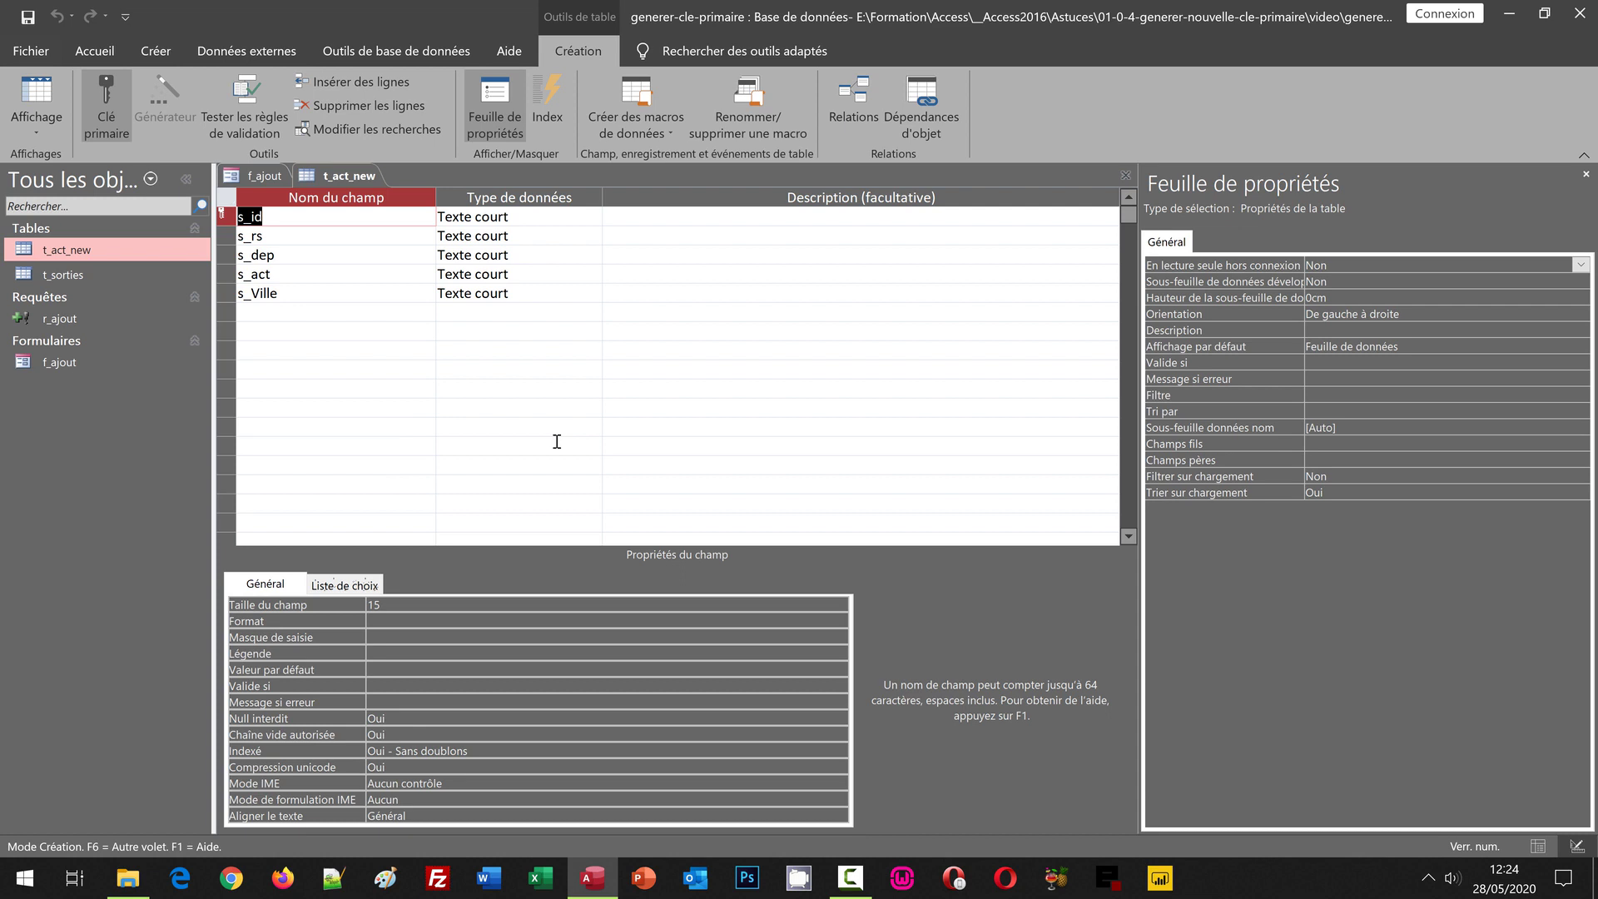
{"action": "left_click", "coordinate": [474, 216]}
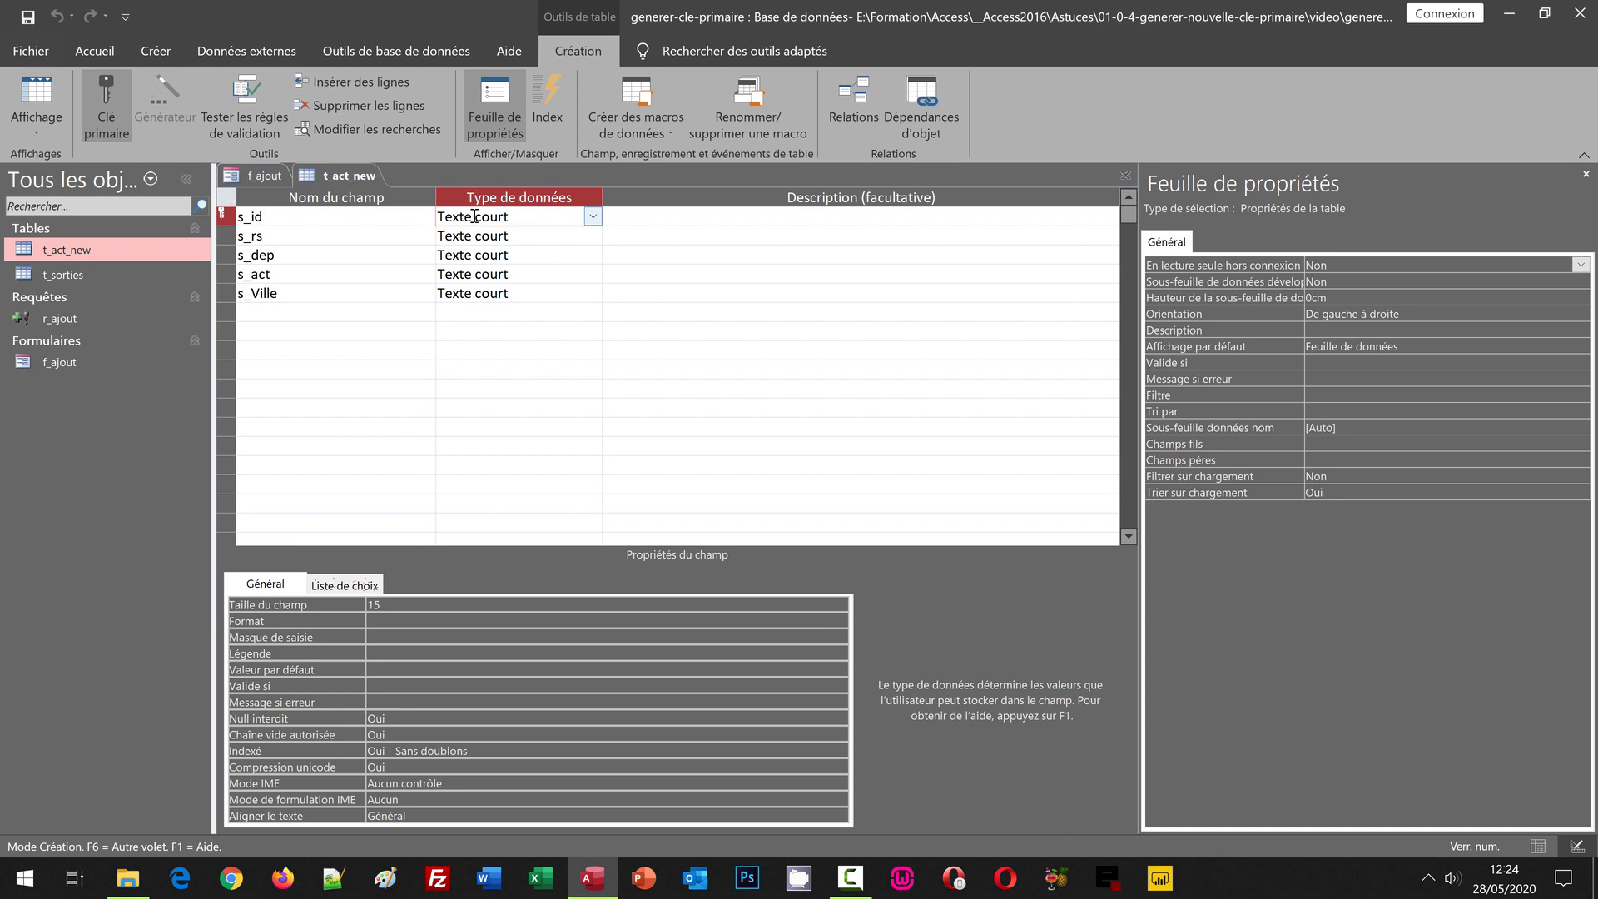
{"action": "left_click", "coordinate": [1127, 176]}
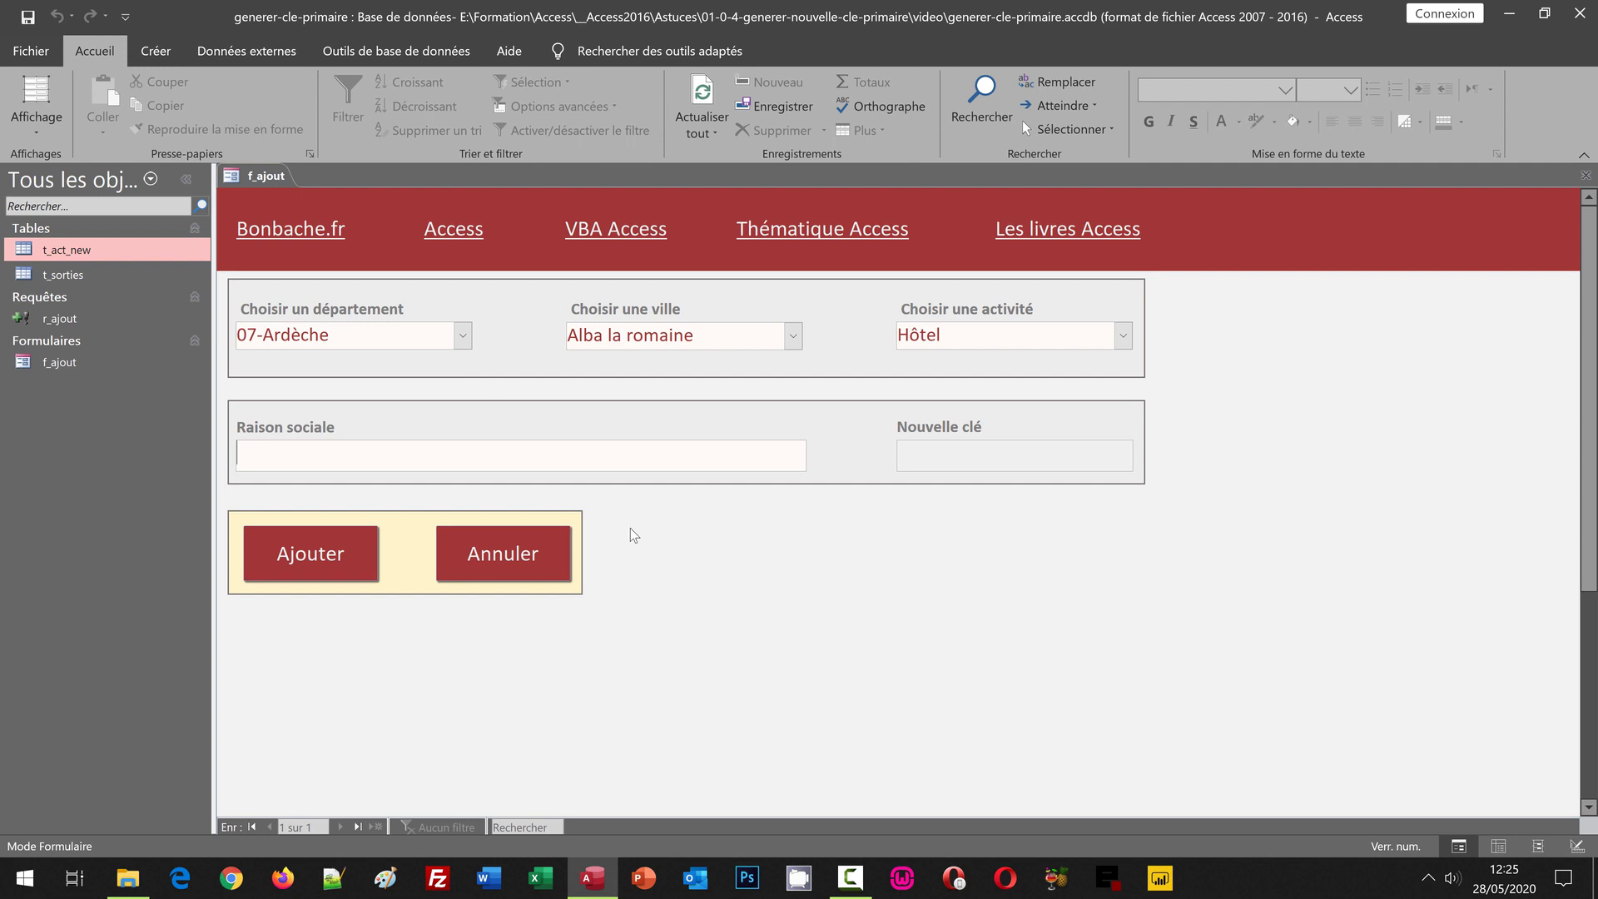
Examine the r_ajout append query in design view with its columns widened to fit their expressions, and close it
{"action": "right_click", "coordinate": [48, 318]}
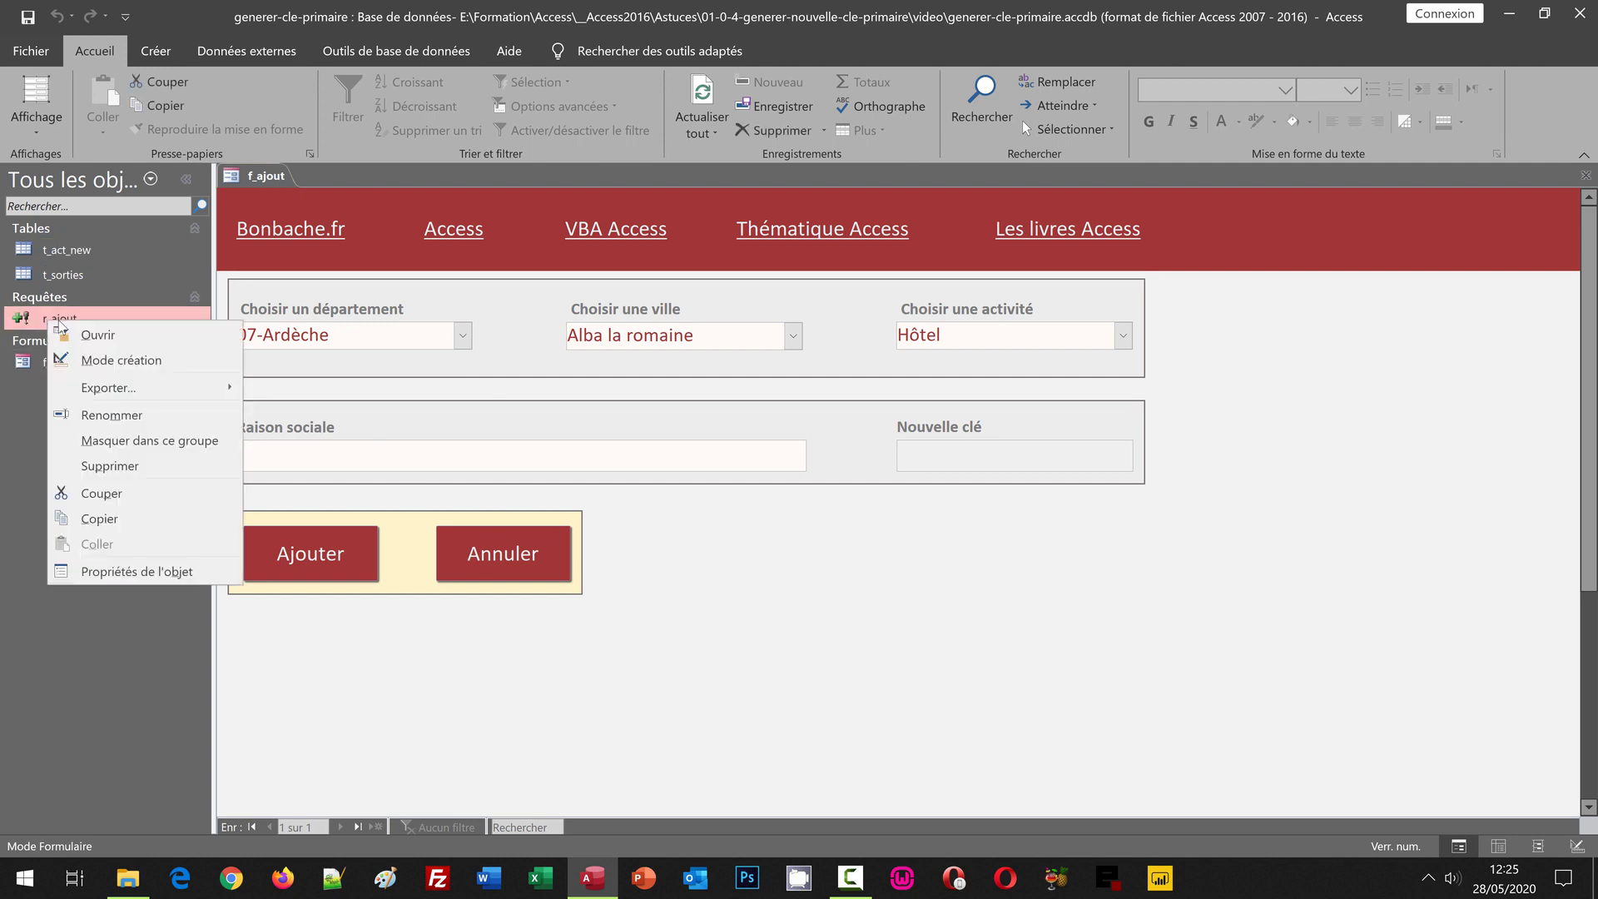
{"action": "left_click", "coordinate": [125, 358]}
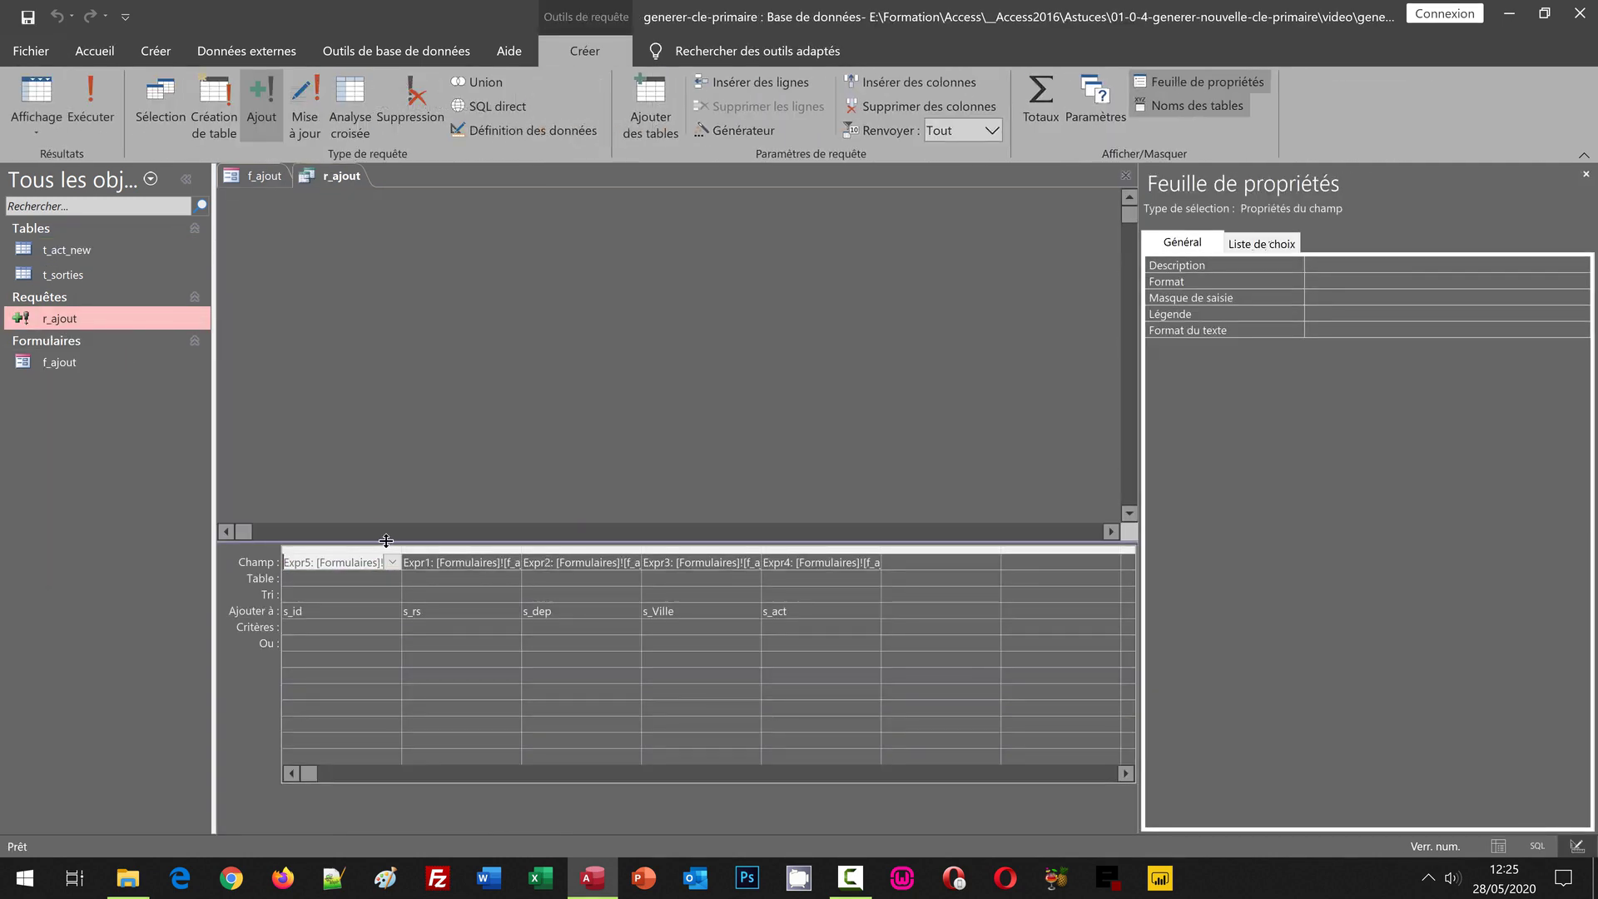
{"action": "left_click_drag", "start_coordinate": [383, 549], "coordinate": [868, 547]}
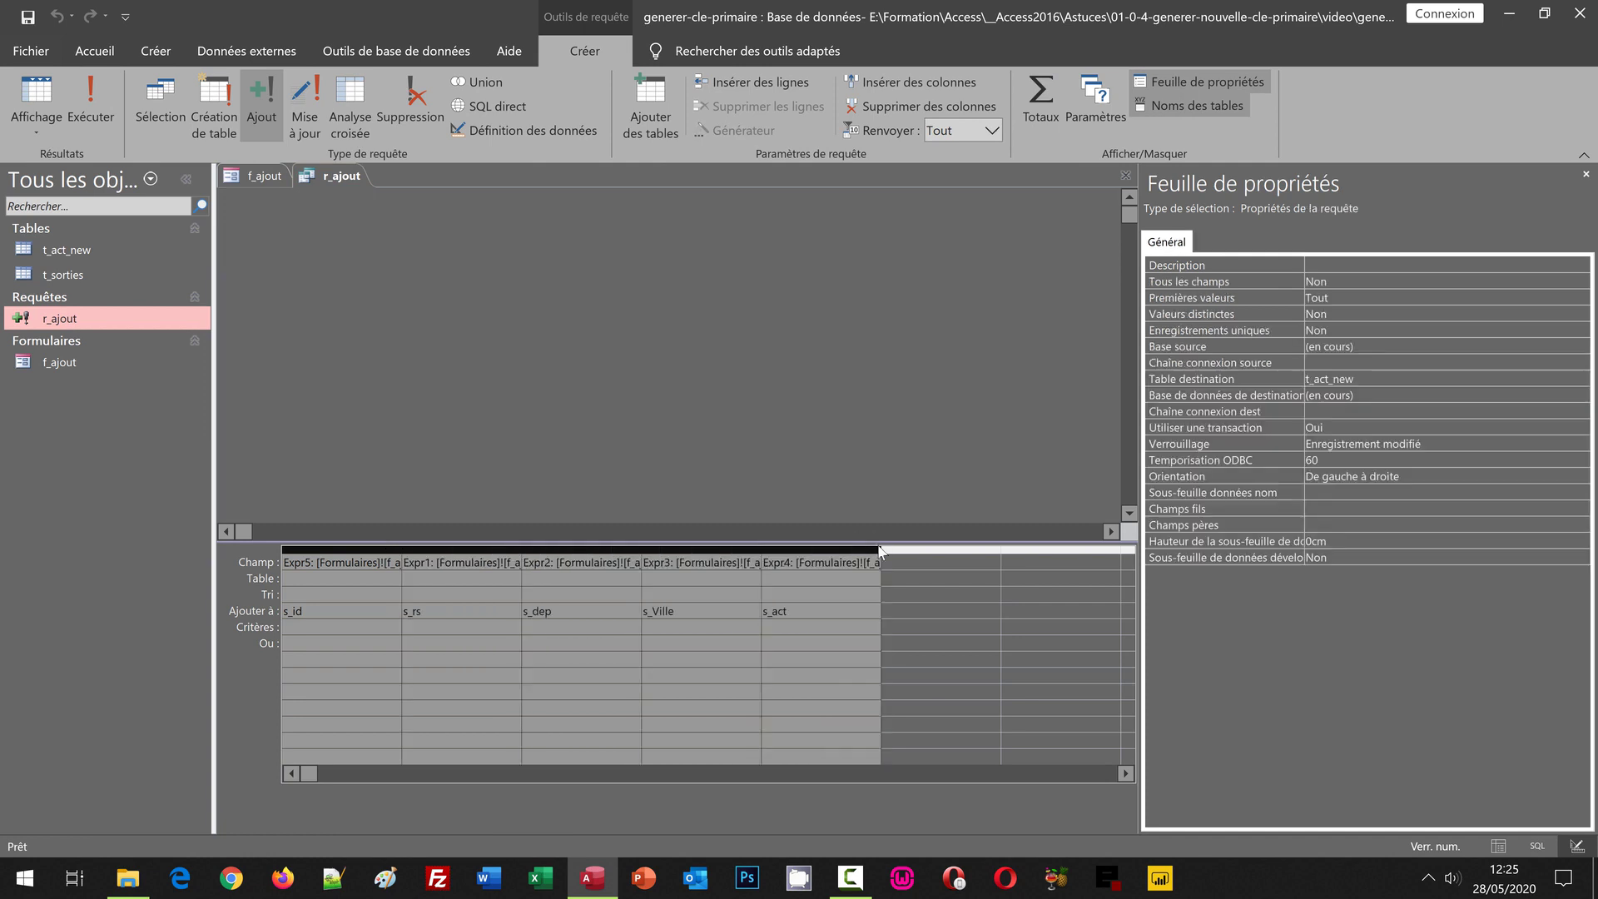
{"action": "double_click", "coordinate": [880, 548]}
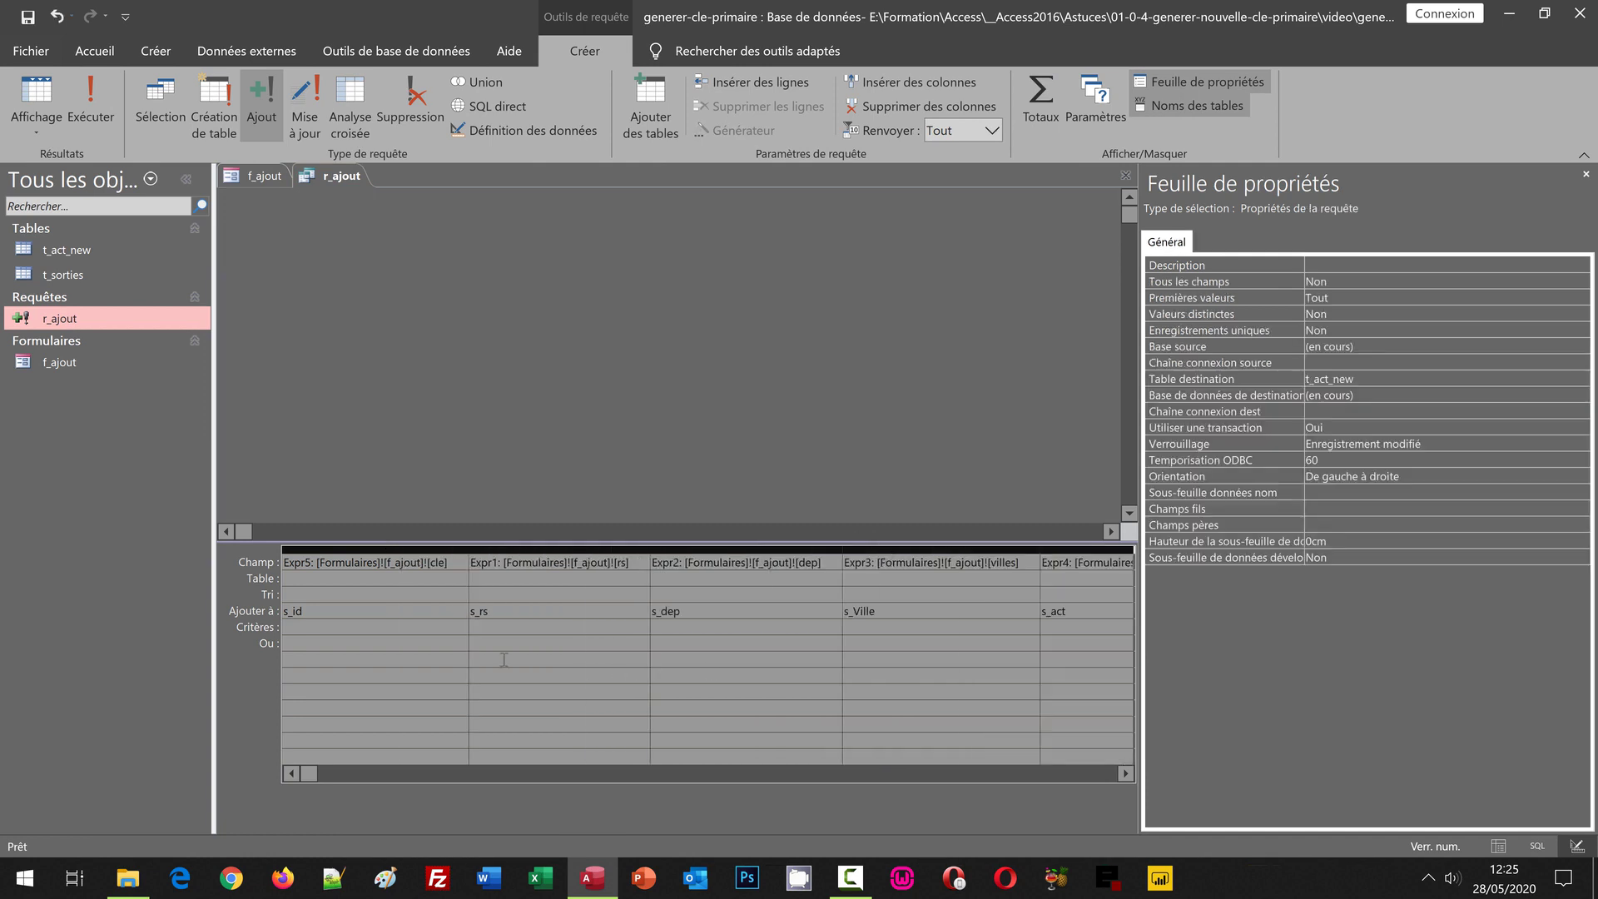
{"action": "left_click", "coordinate": [405, 643]}
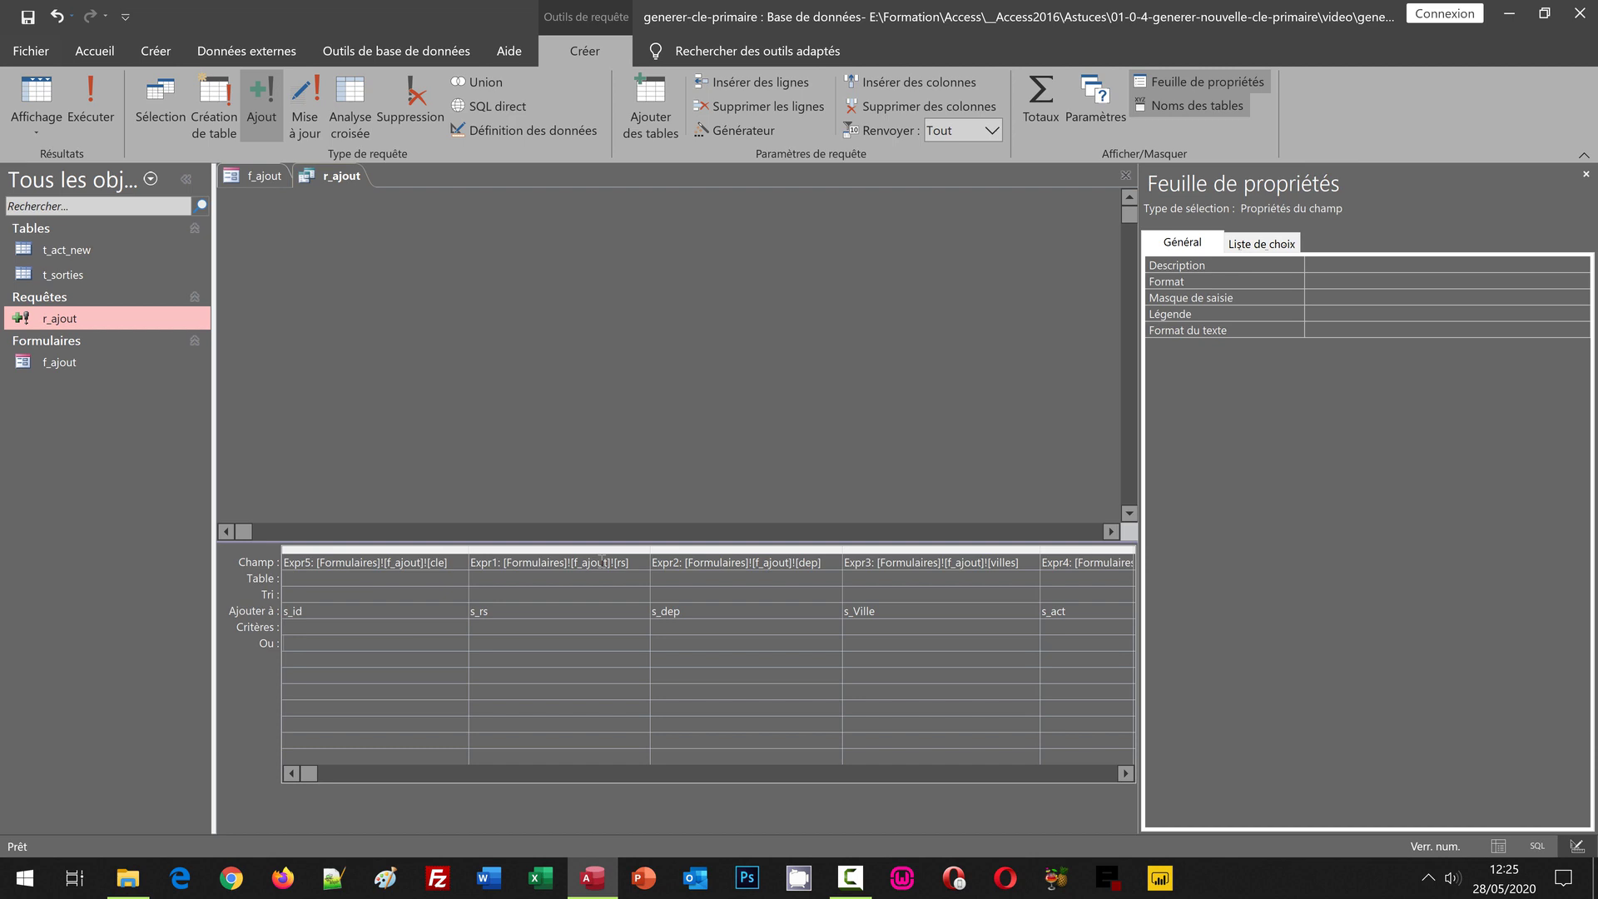
{"action": "left_click", "coordinate": [1126, 175]}
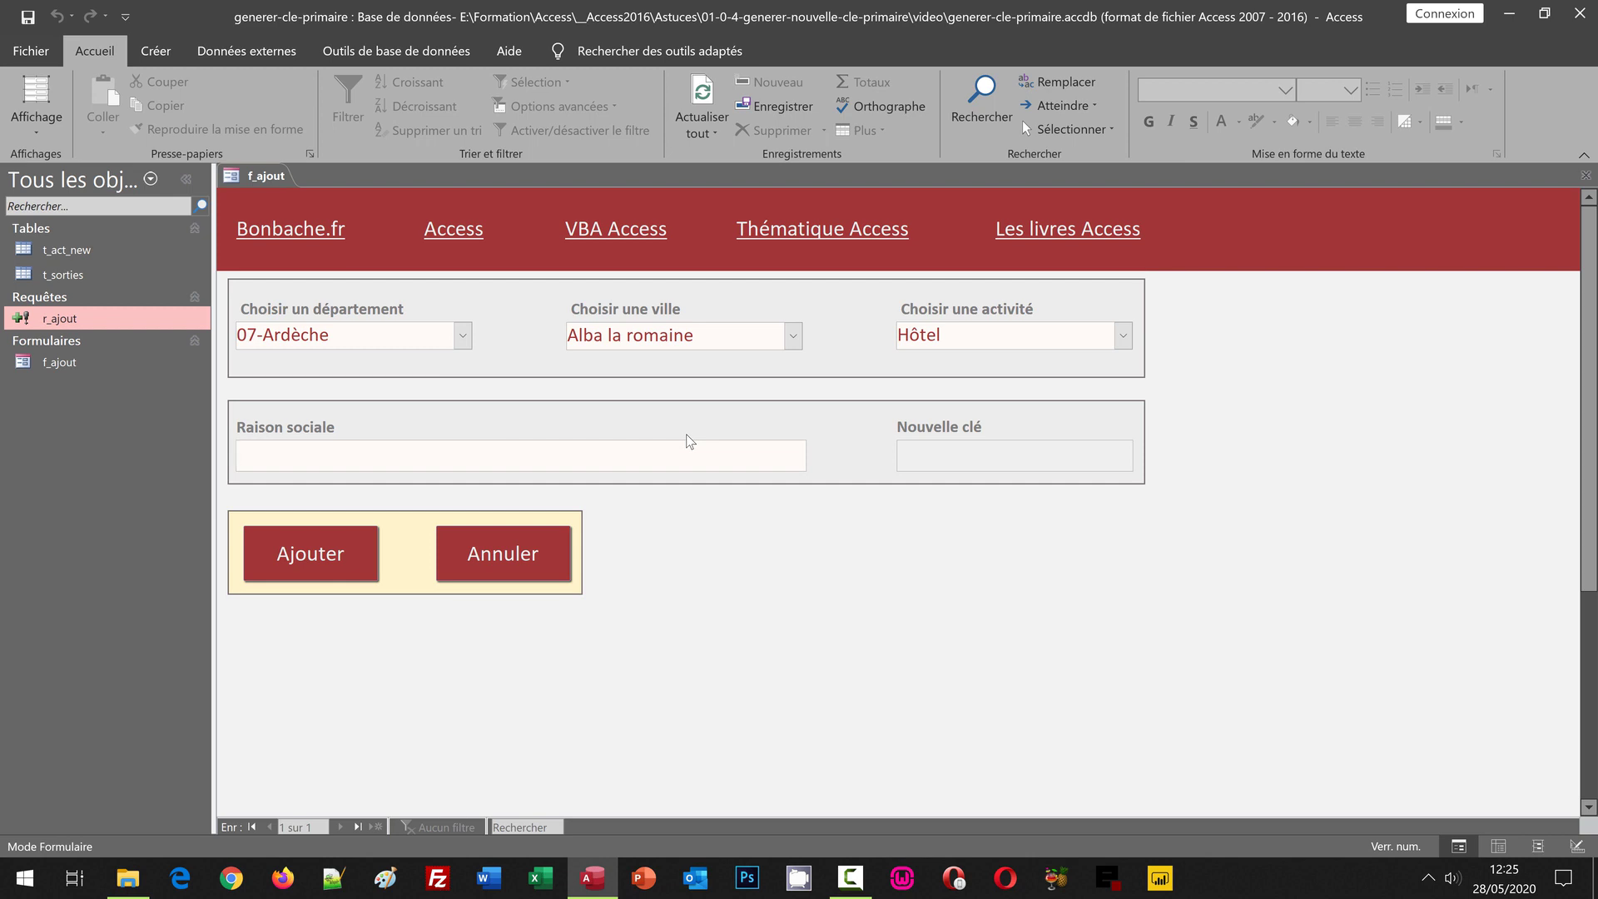
Switch the f_ajout form to design view and select the text box under Nouvelle clé
{"action": "left_click", "coordinate": [367, 557]}
{"action": "left_click", "coordinate": [33, 135]}
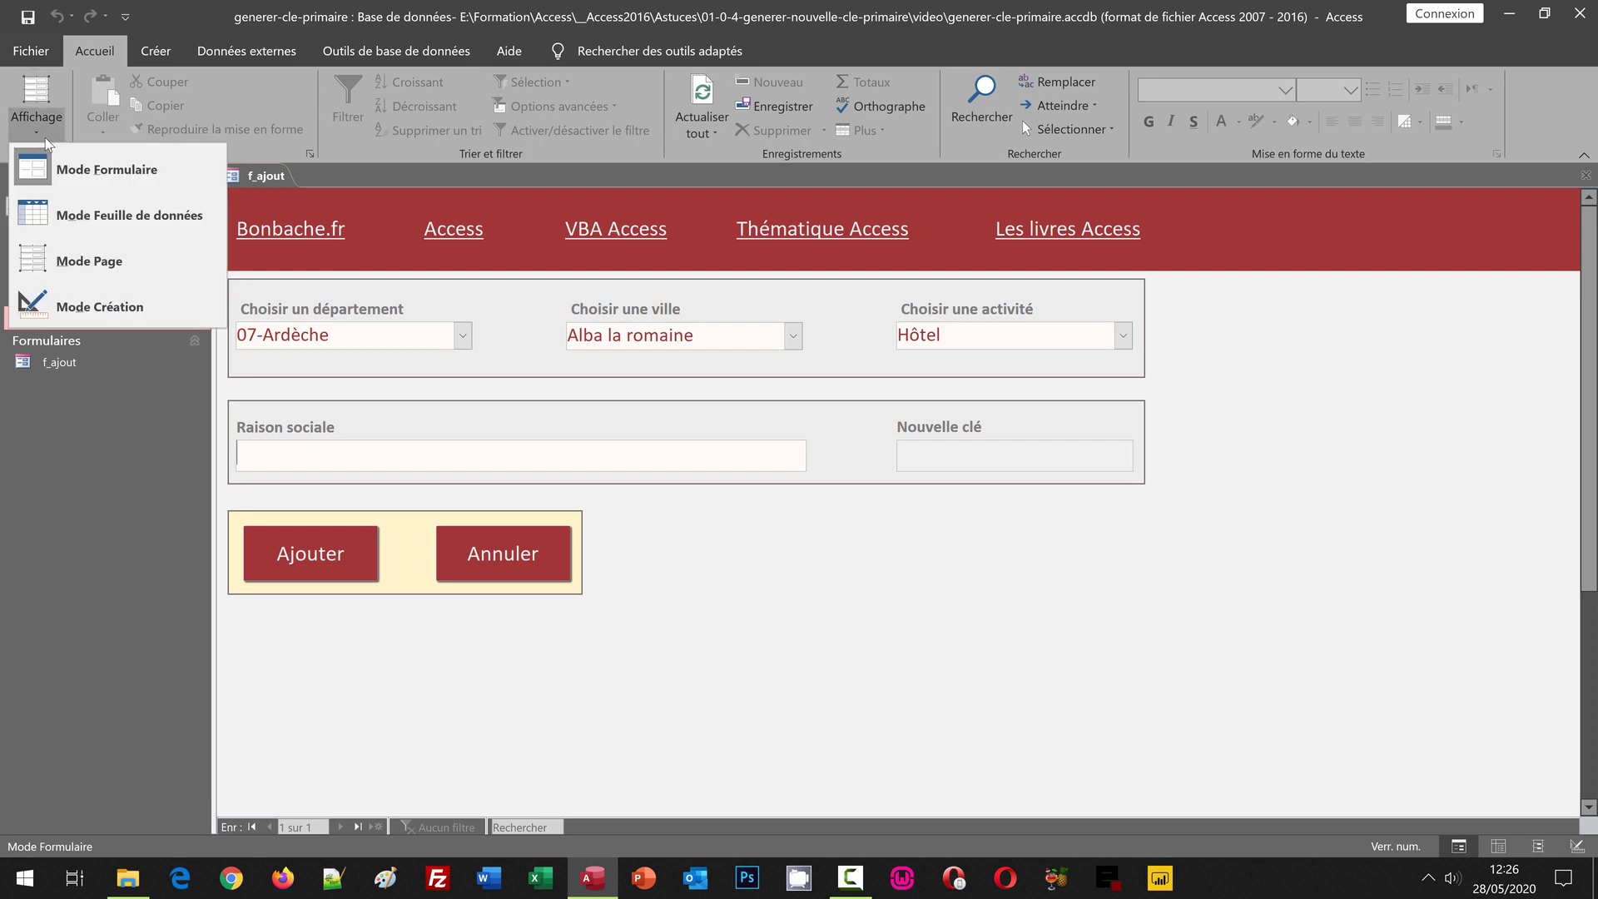
{"action": "left_click", "coordinate": [98, 308]}
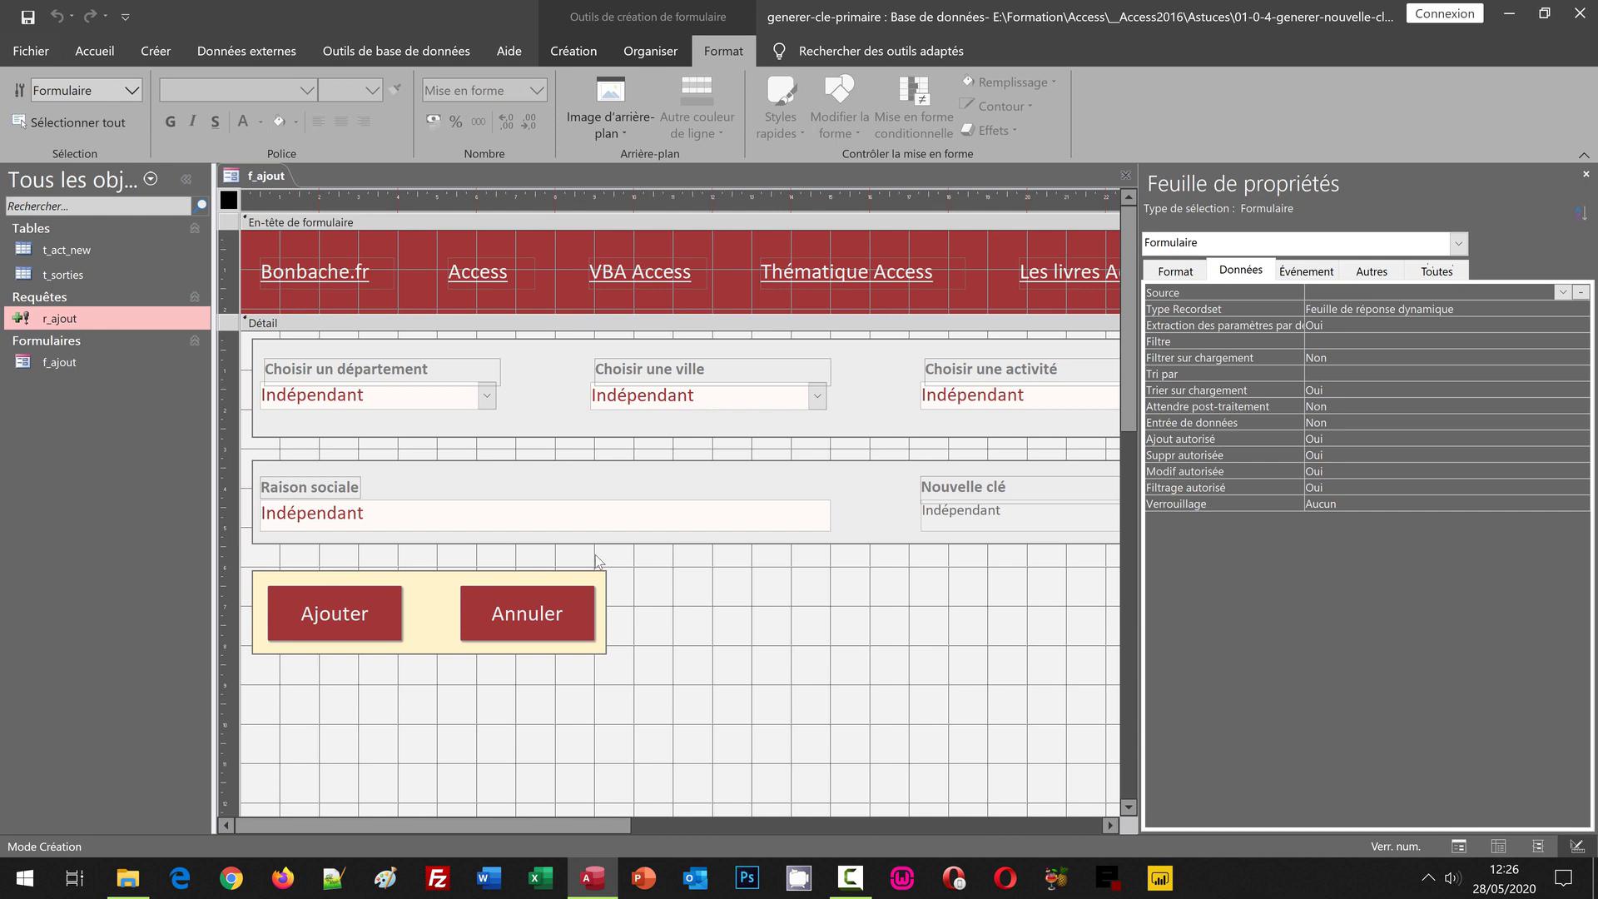
{"action": "left_click", "coordinate": [990, 520]}
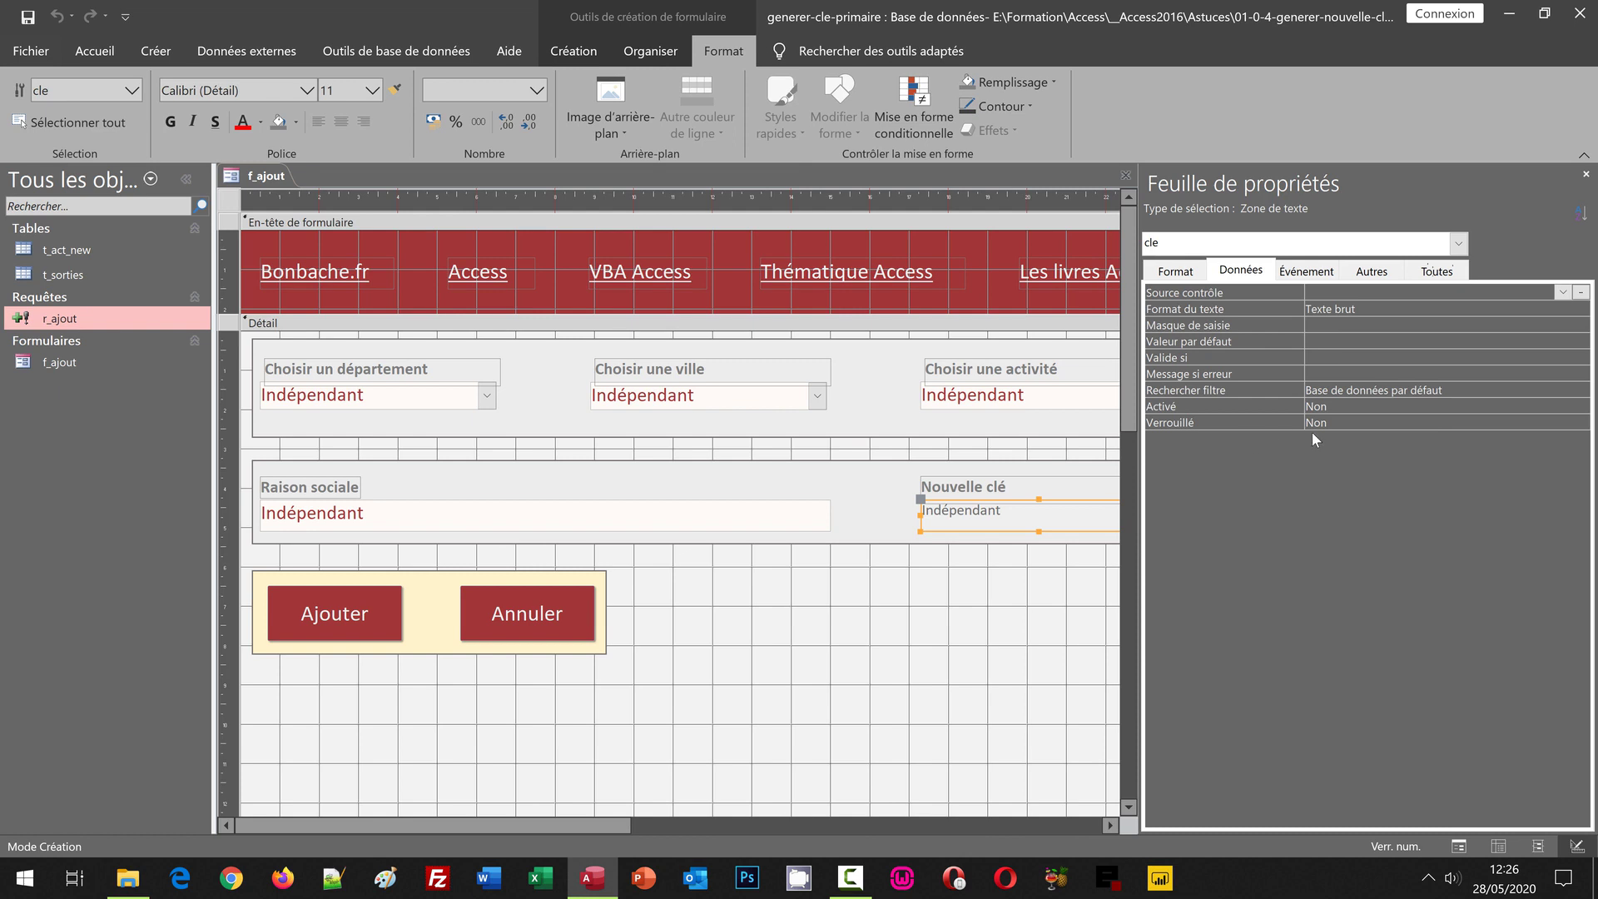
{"action": "left_click", "coordinate": [584, 51]}
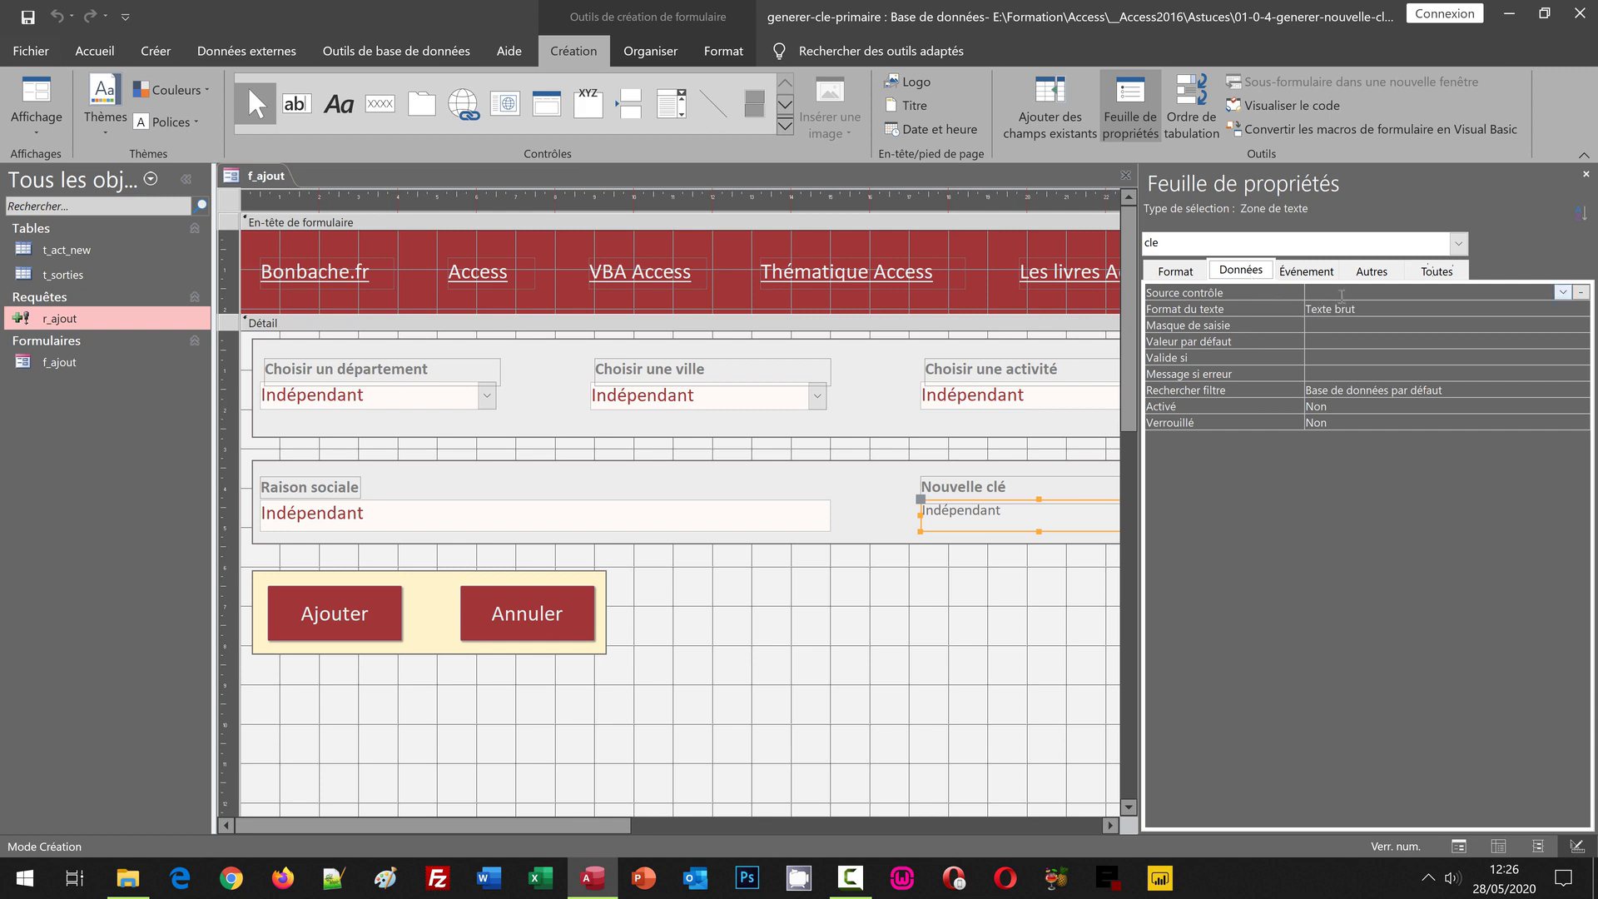
Widen the property sheet and set the cle text box's control source to =MaxDom("[s_id]";"t_act_new")
{"action": "left_click", "coordinate": [1342, 294]}
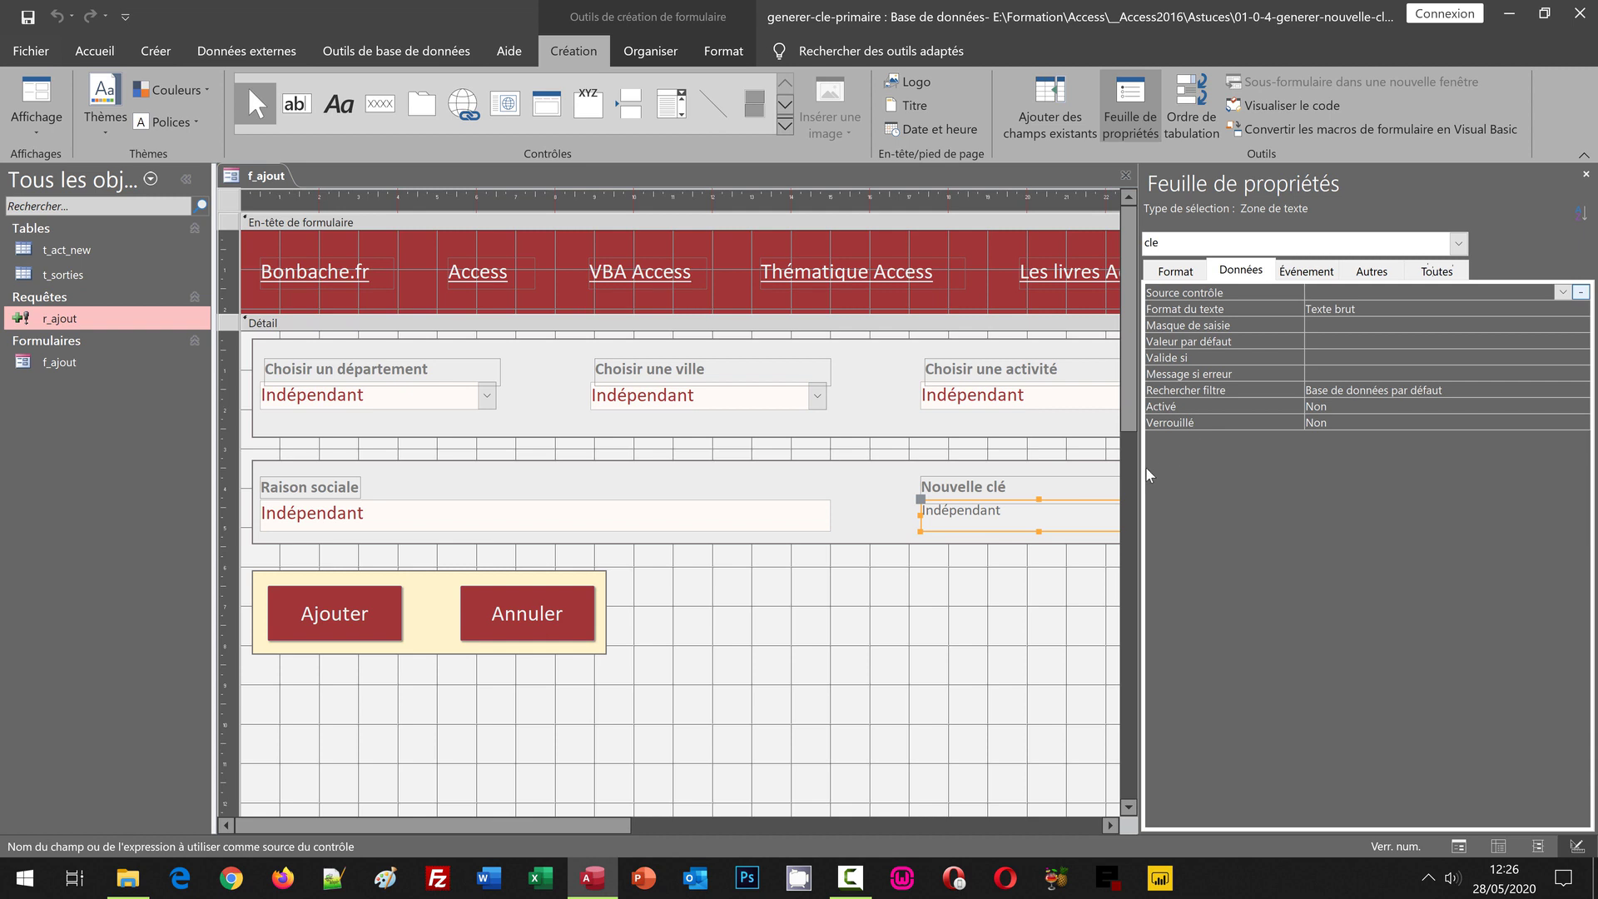
{"action": "left_click_drag", "start_coordinate": [1139, 466], "coordinate": [968, 466]}
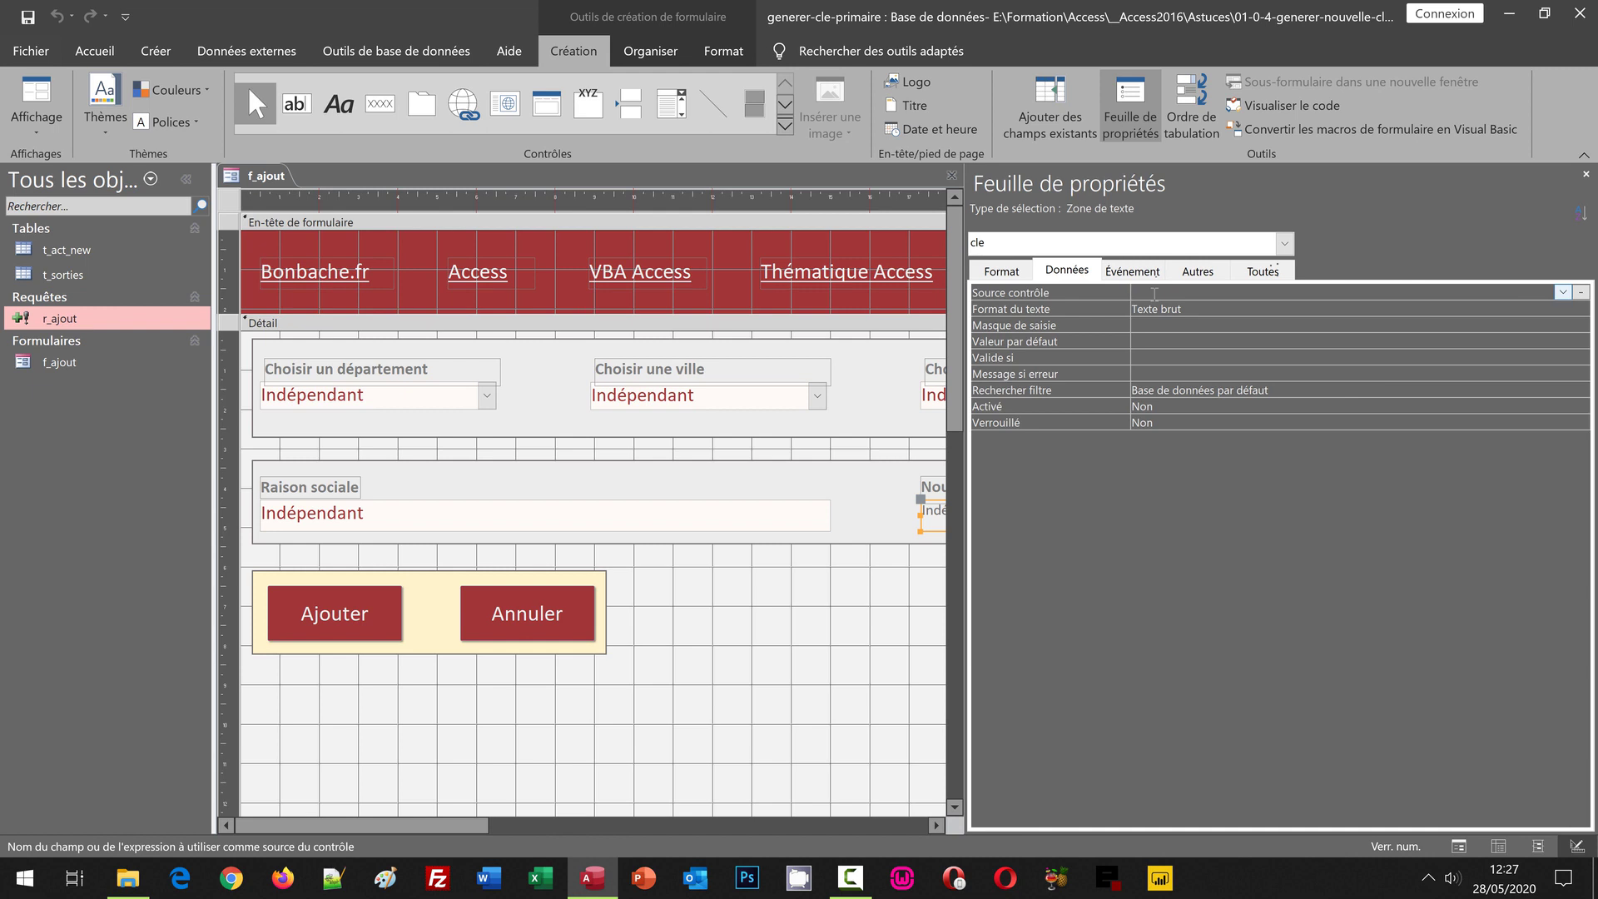
{"action": "type", "text": "="}
{"action": "type", "text": "MaxD"}
{"action": "key", "text": "Tab"}
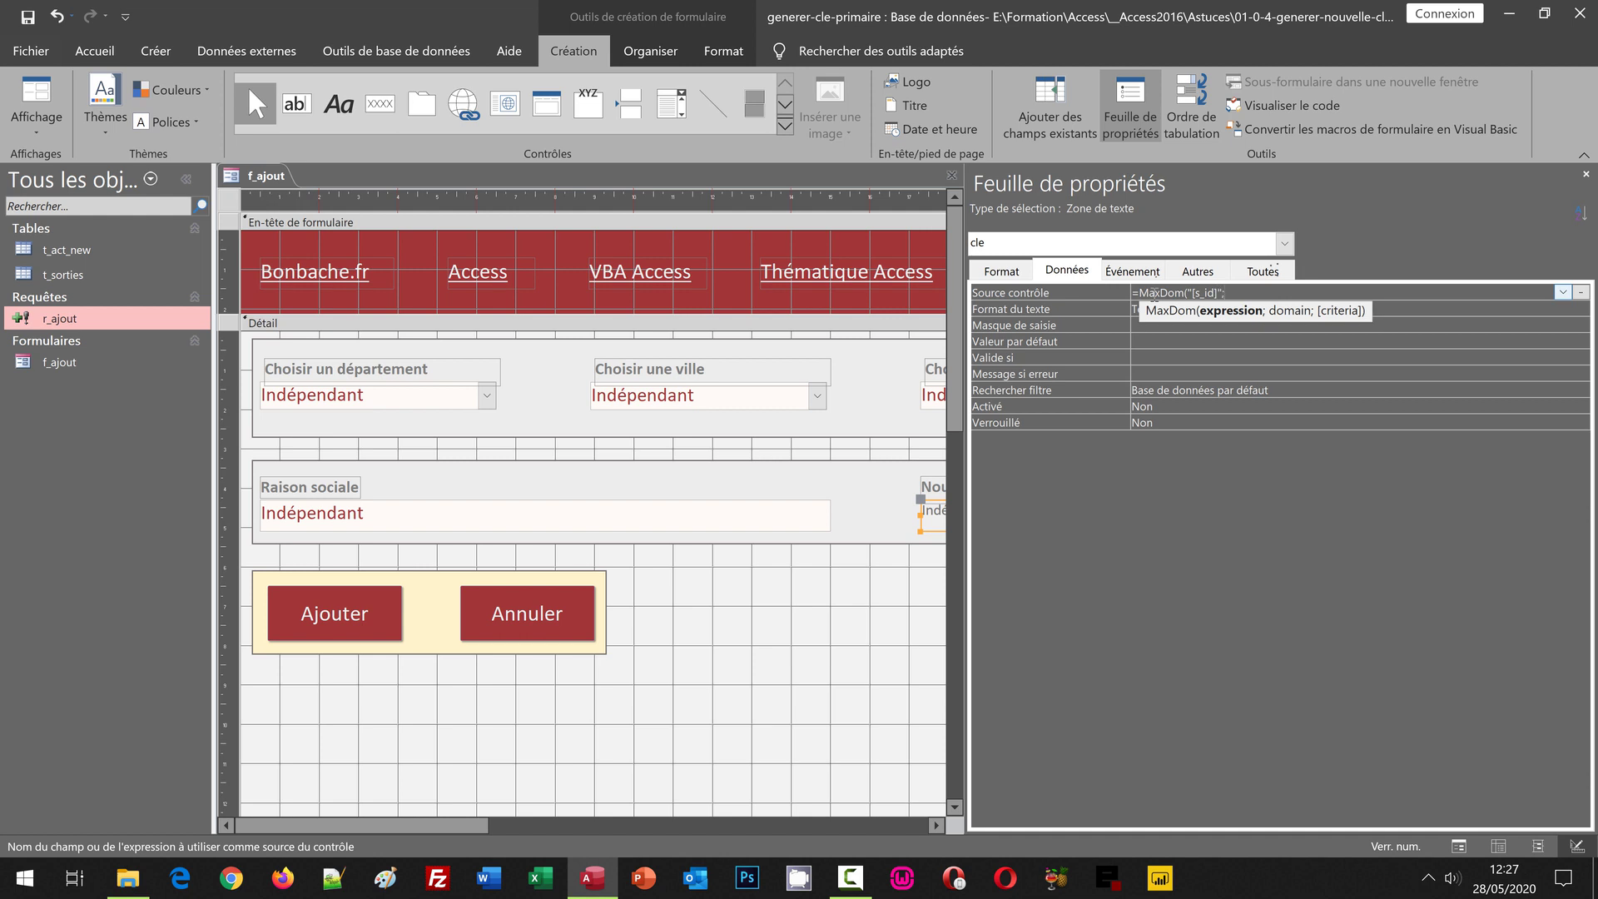
{"action": "type", "text": ";"}
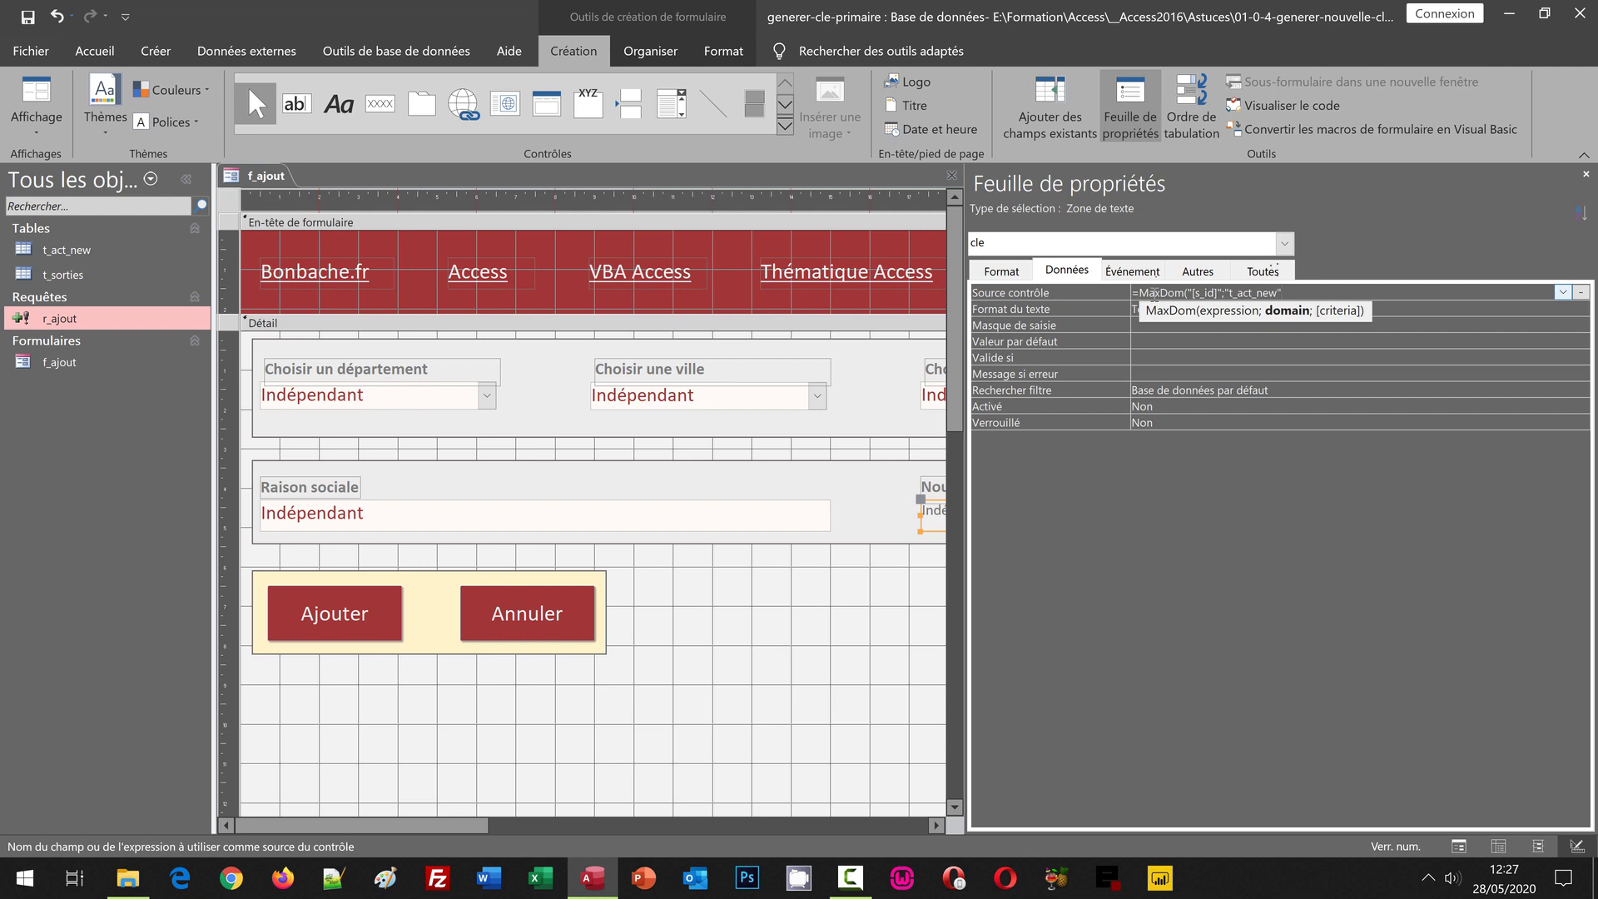
{"action": "type", "text": ")"}
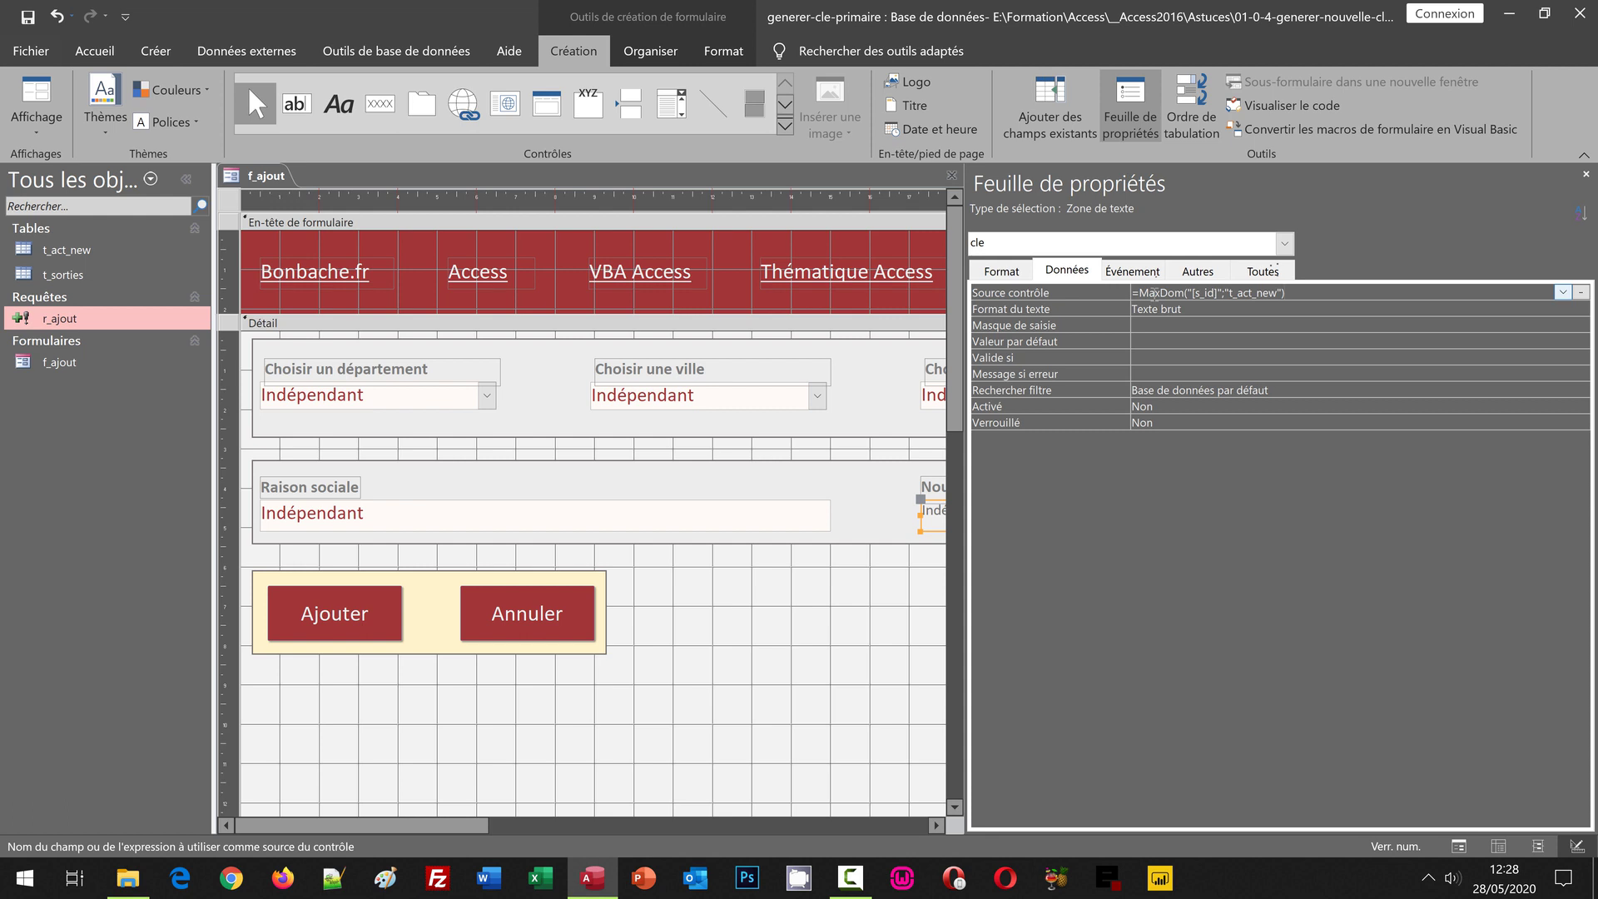
{"action": "key", "text": "Return"}
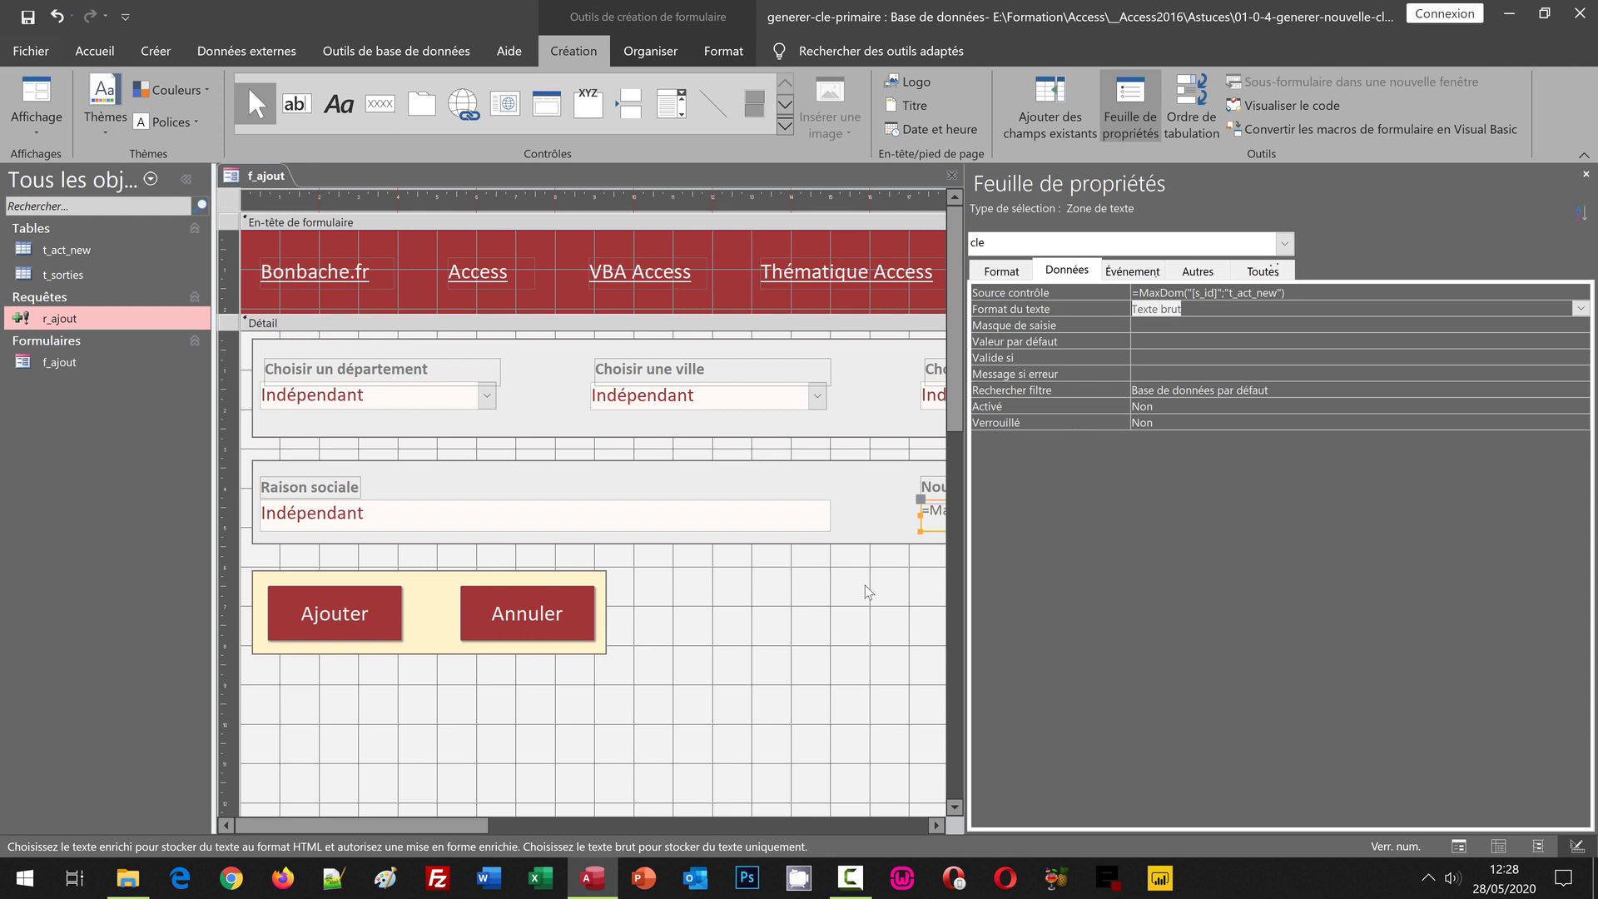
Run the f_ajout form to check the value in Nouvelle clé, and return it to design view
{"action": "left_click", "coordinate": [800, 666]}
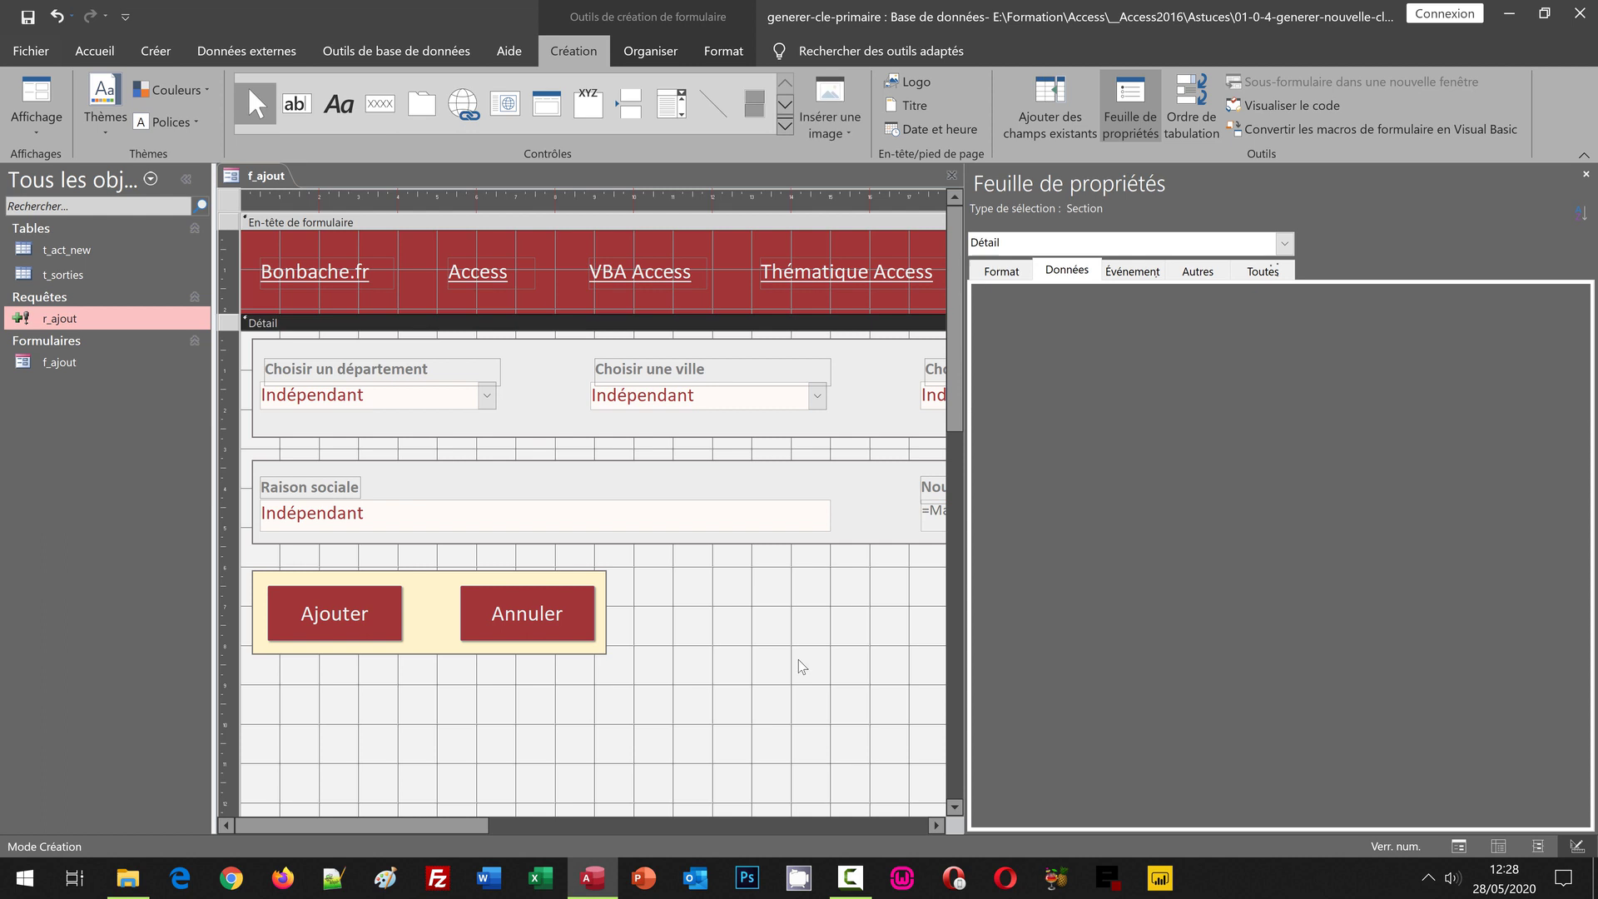
{"action": "key", "text": "F5"}
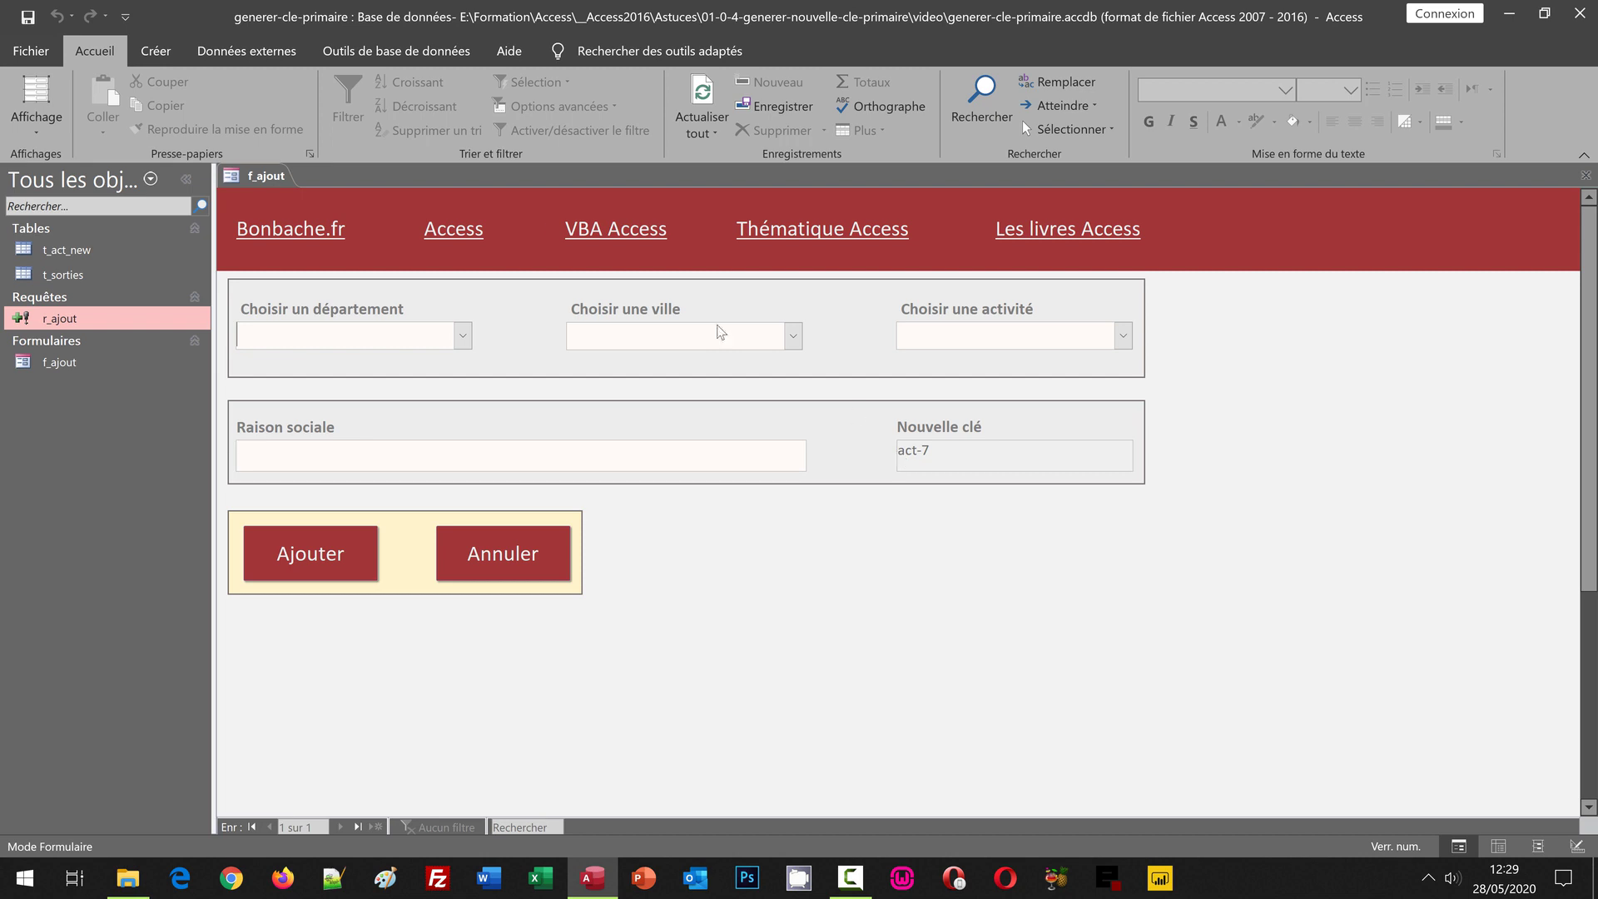
{"action": "left_click", "coordinate": [32, 138]}
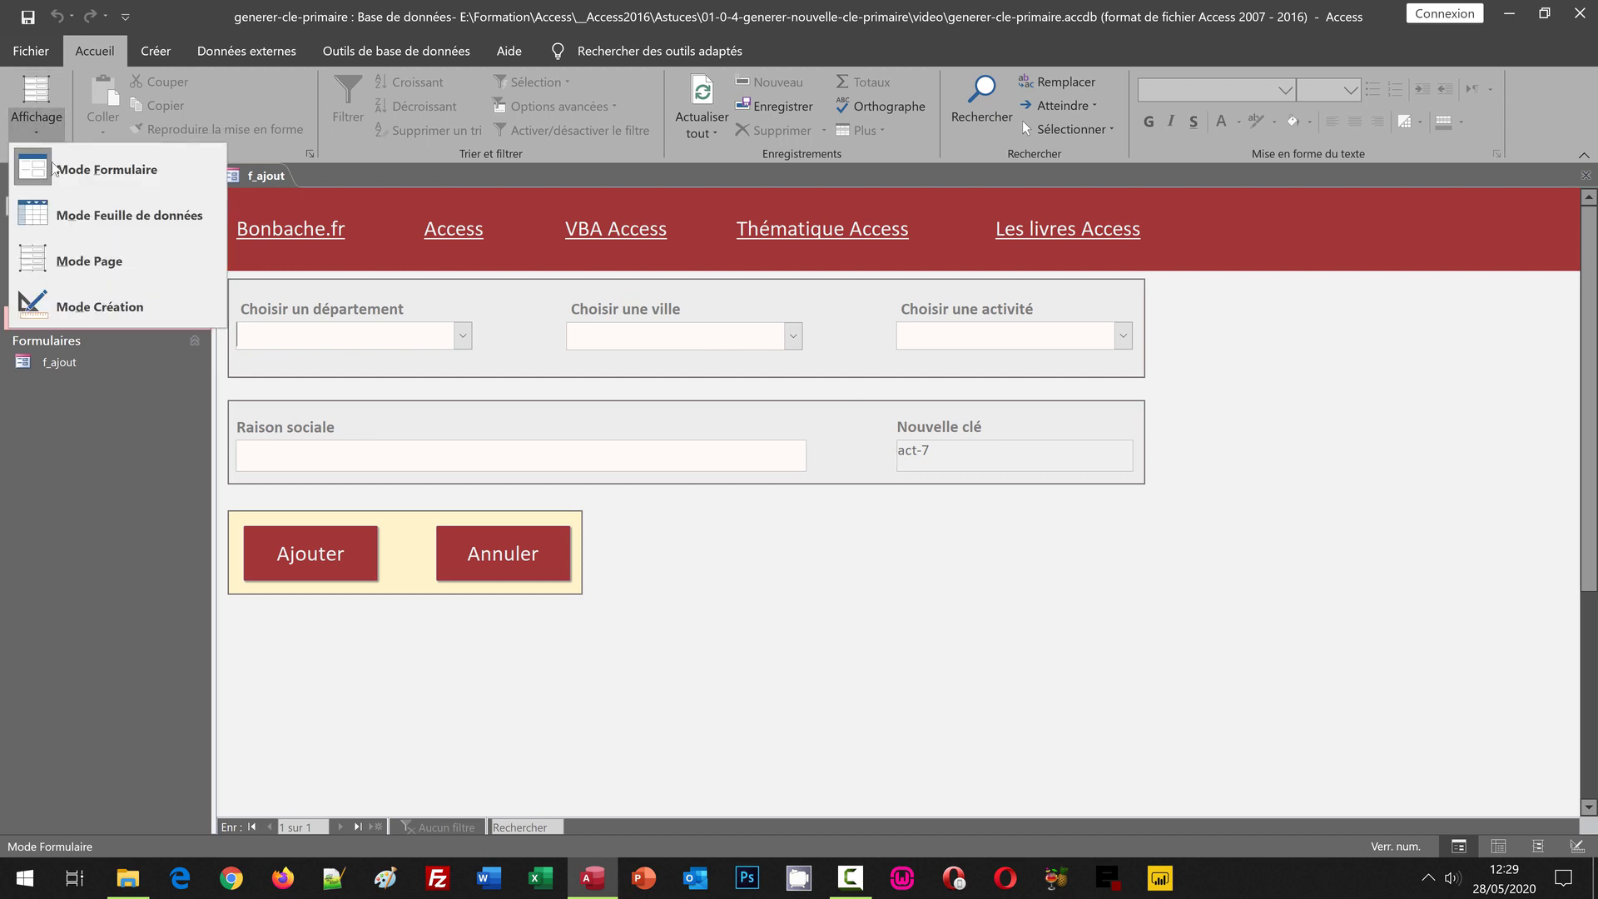
{"action": "left_click", "coordinate": [113, 309]}
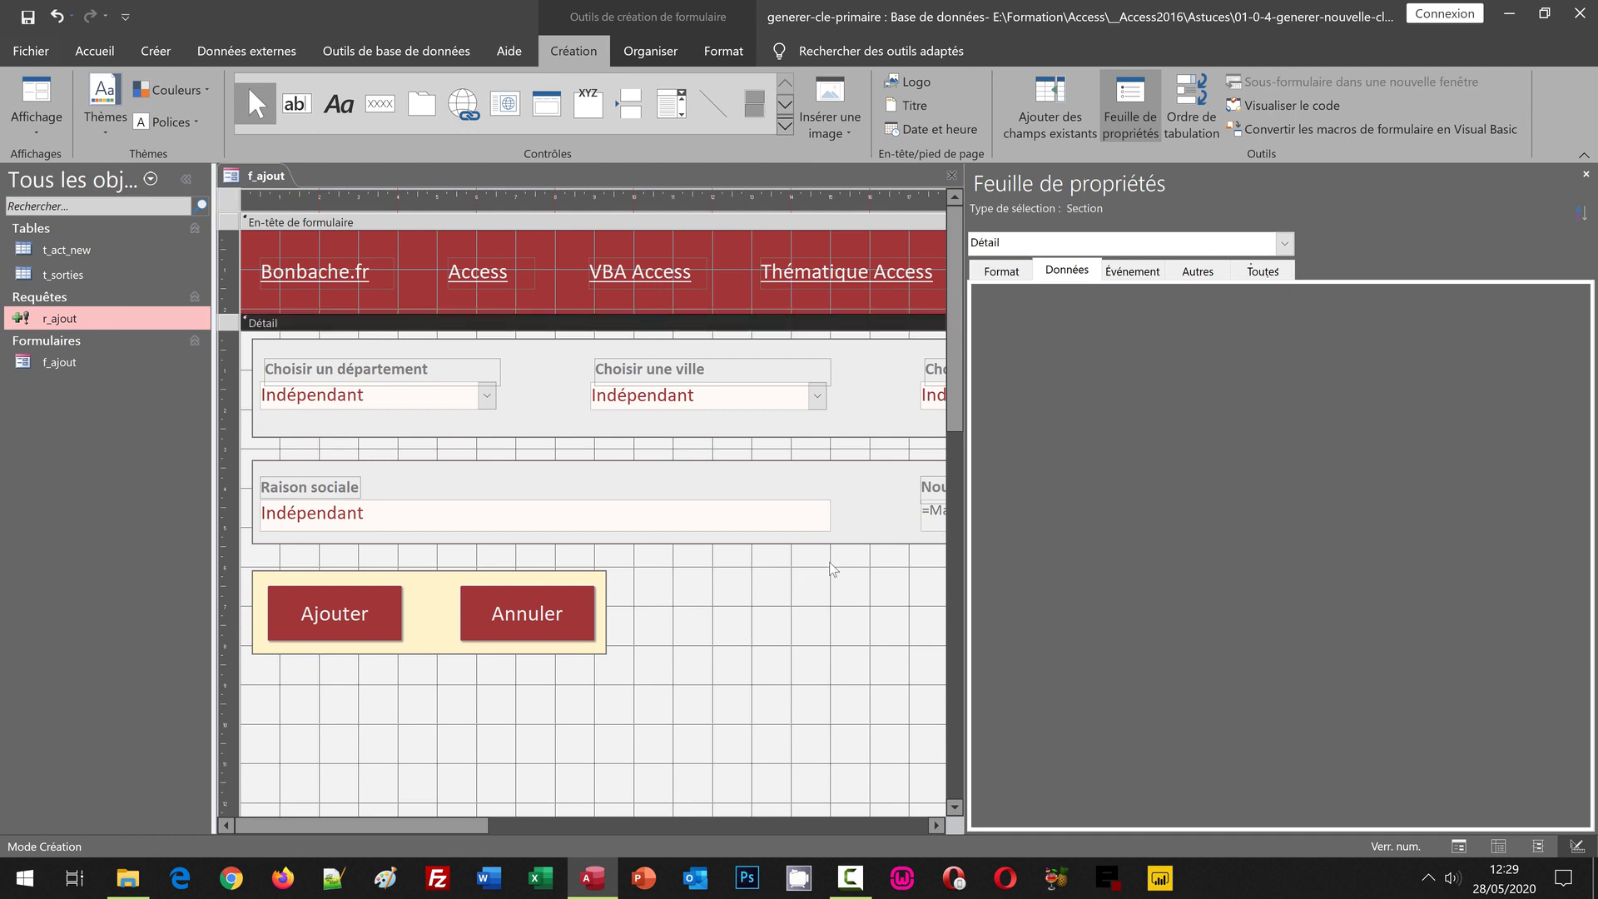
Set the cle text box's control source to =Remplacer(MaxDom("[s_id]";"t_act_new");"act-";"")+1
{"action": "left_click", "coordinate": [928, 517]}
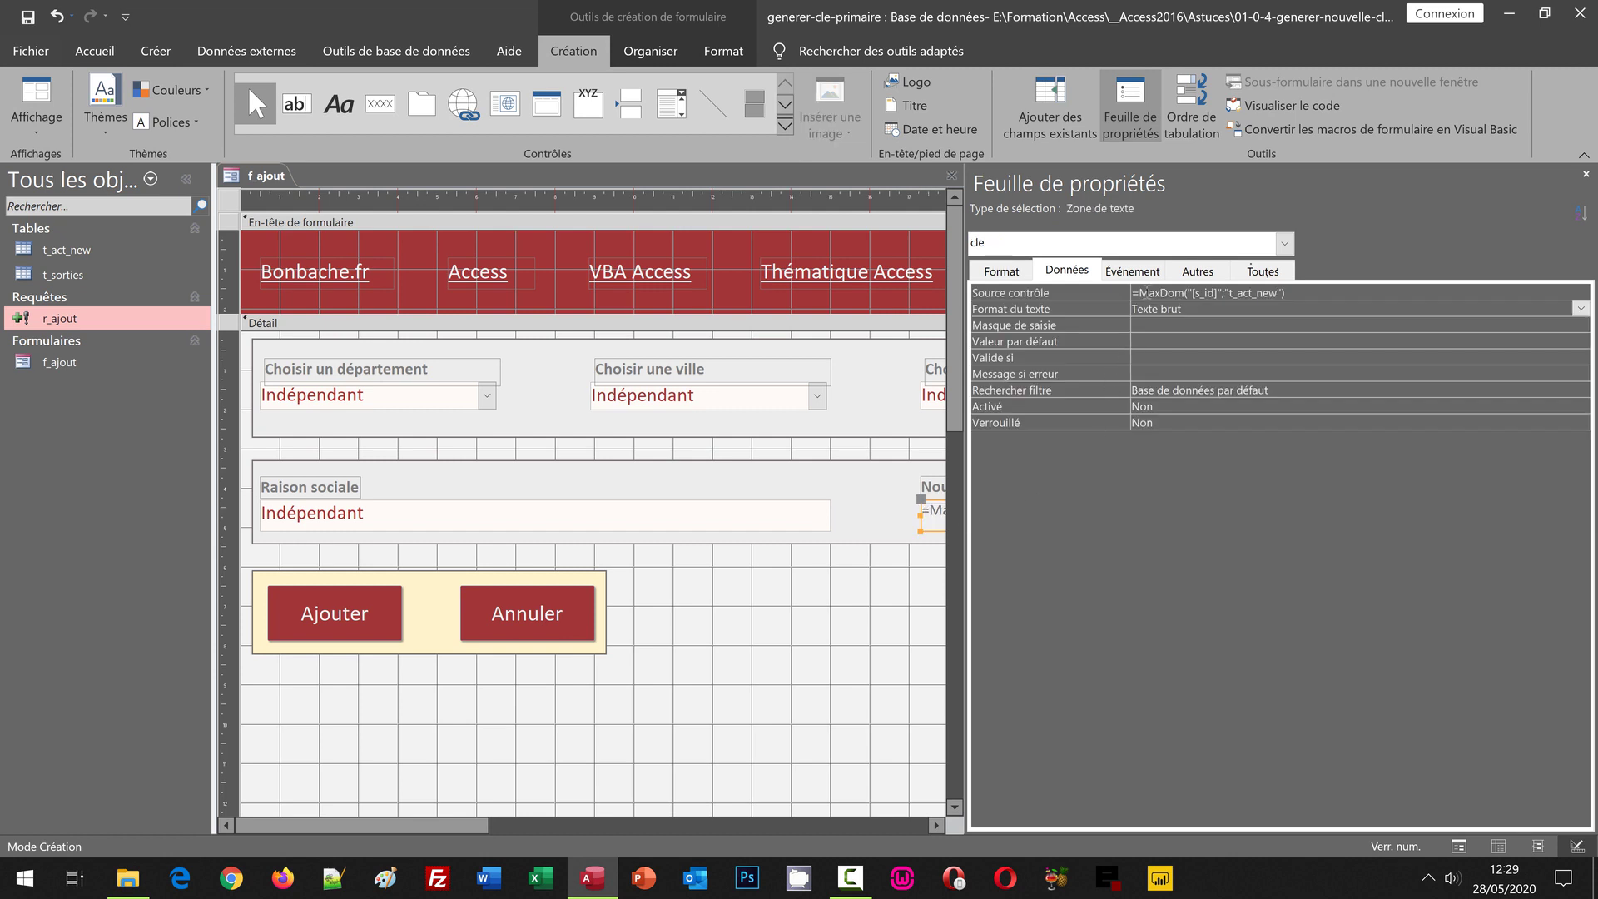
{"action": "left_click", "coordinate": [1140, 293]}
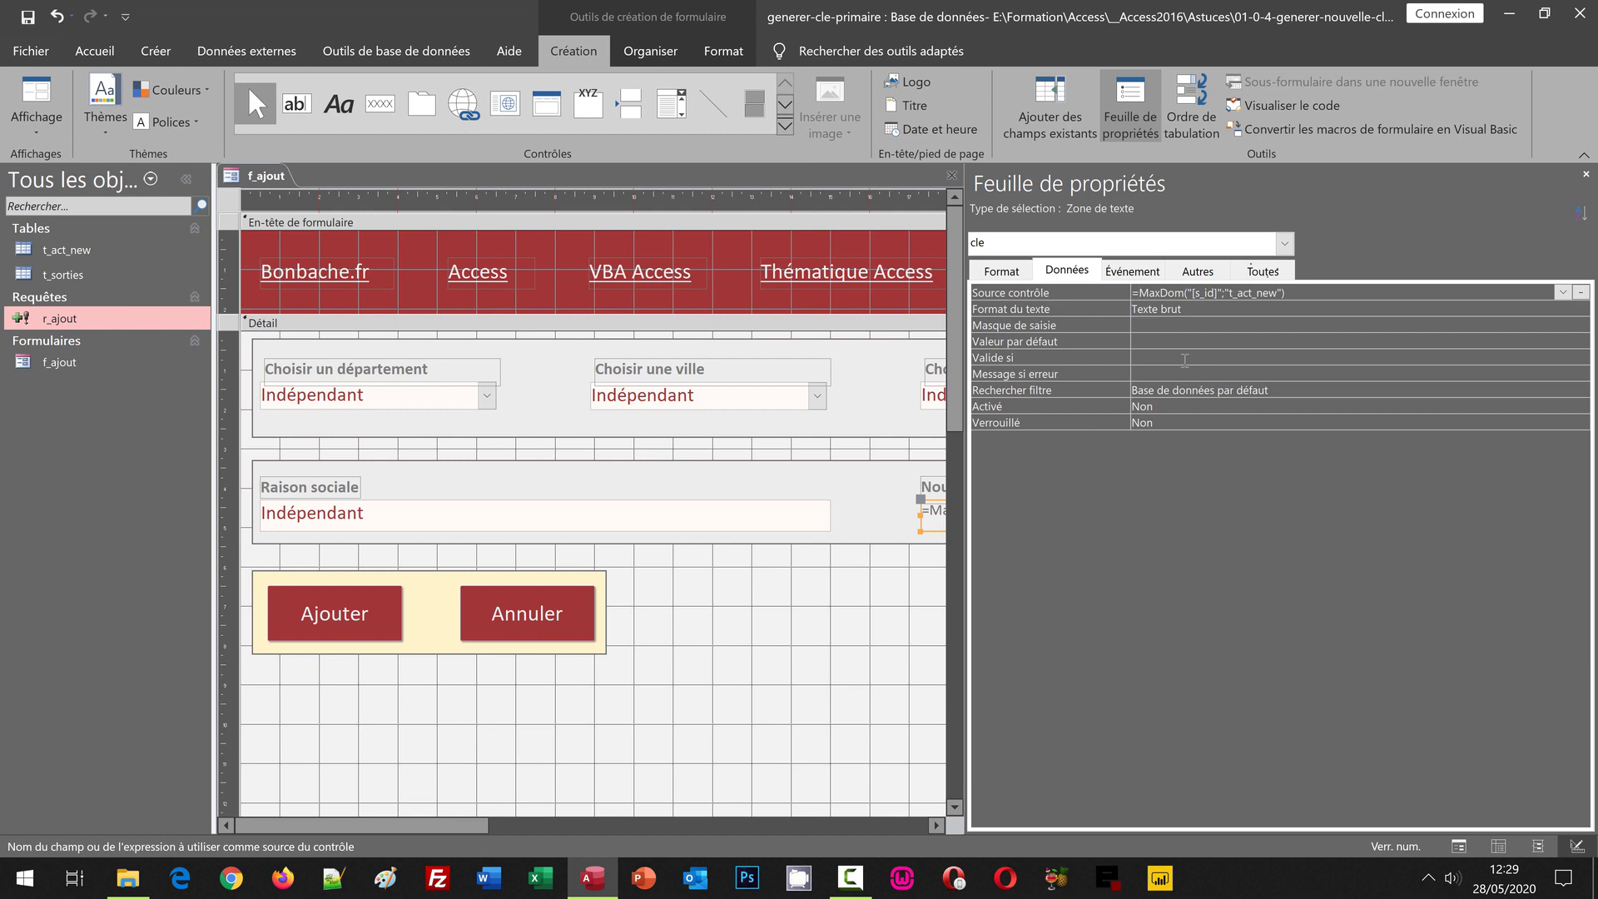
{"action": "type", "text": "Remplacer"}
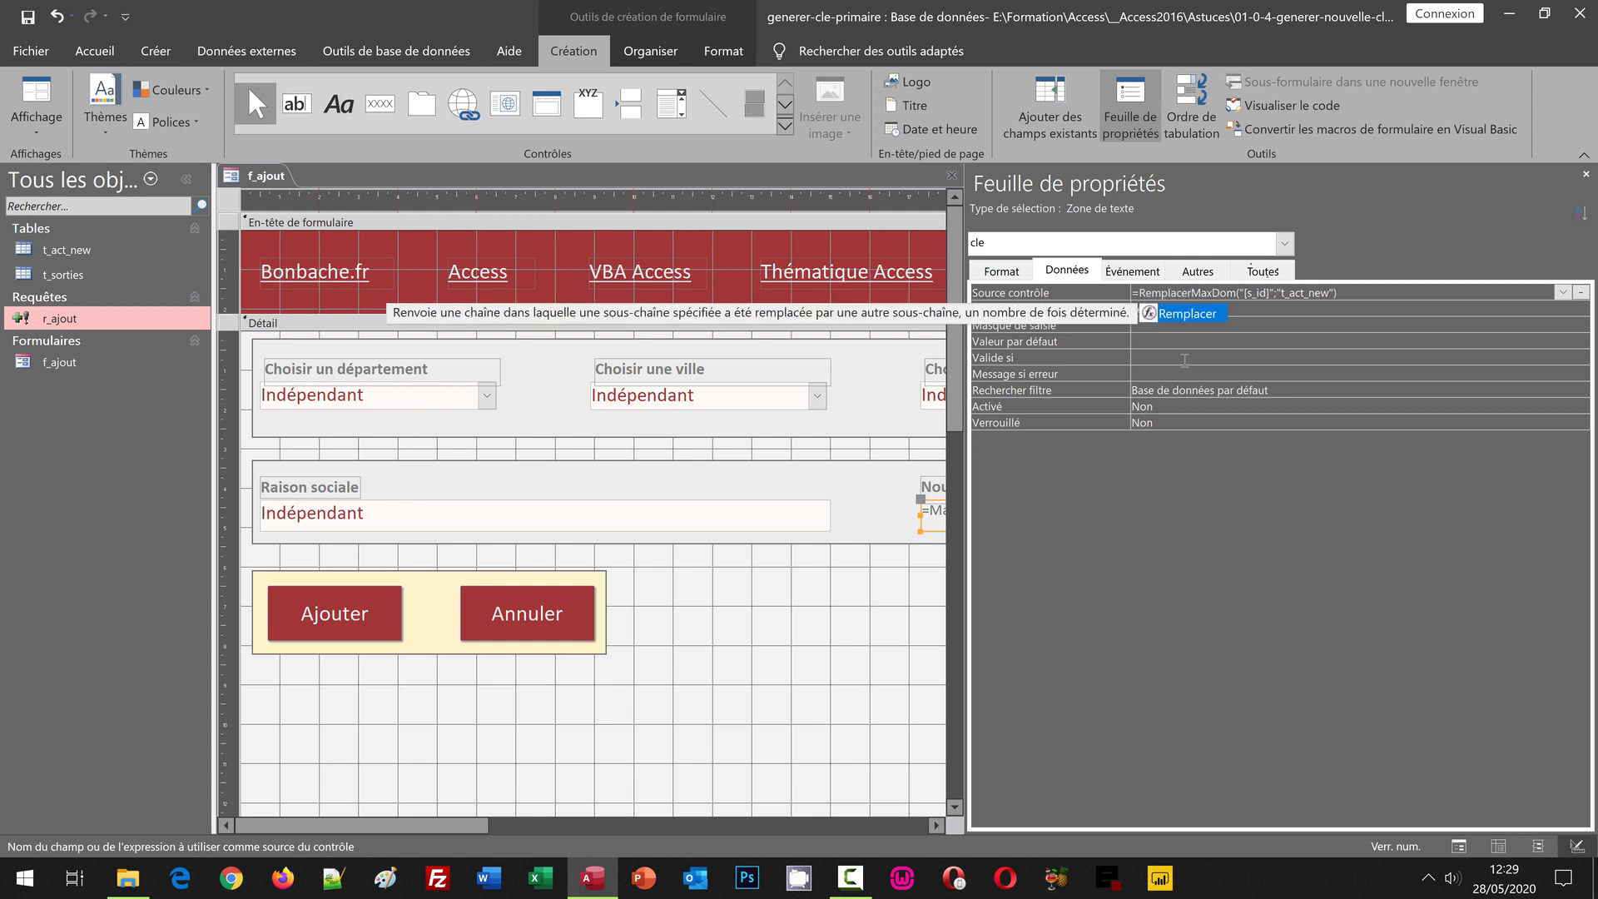
{"action": "type", "text": "("}
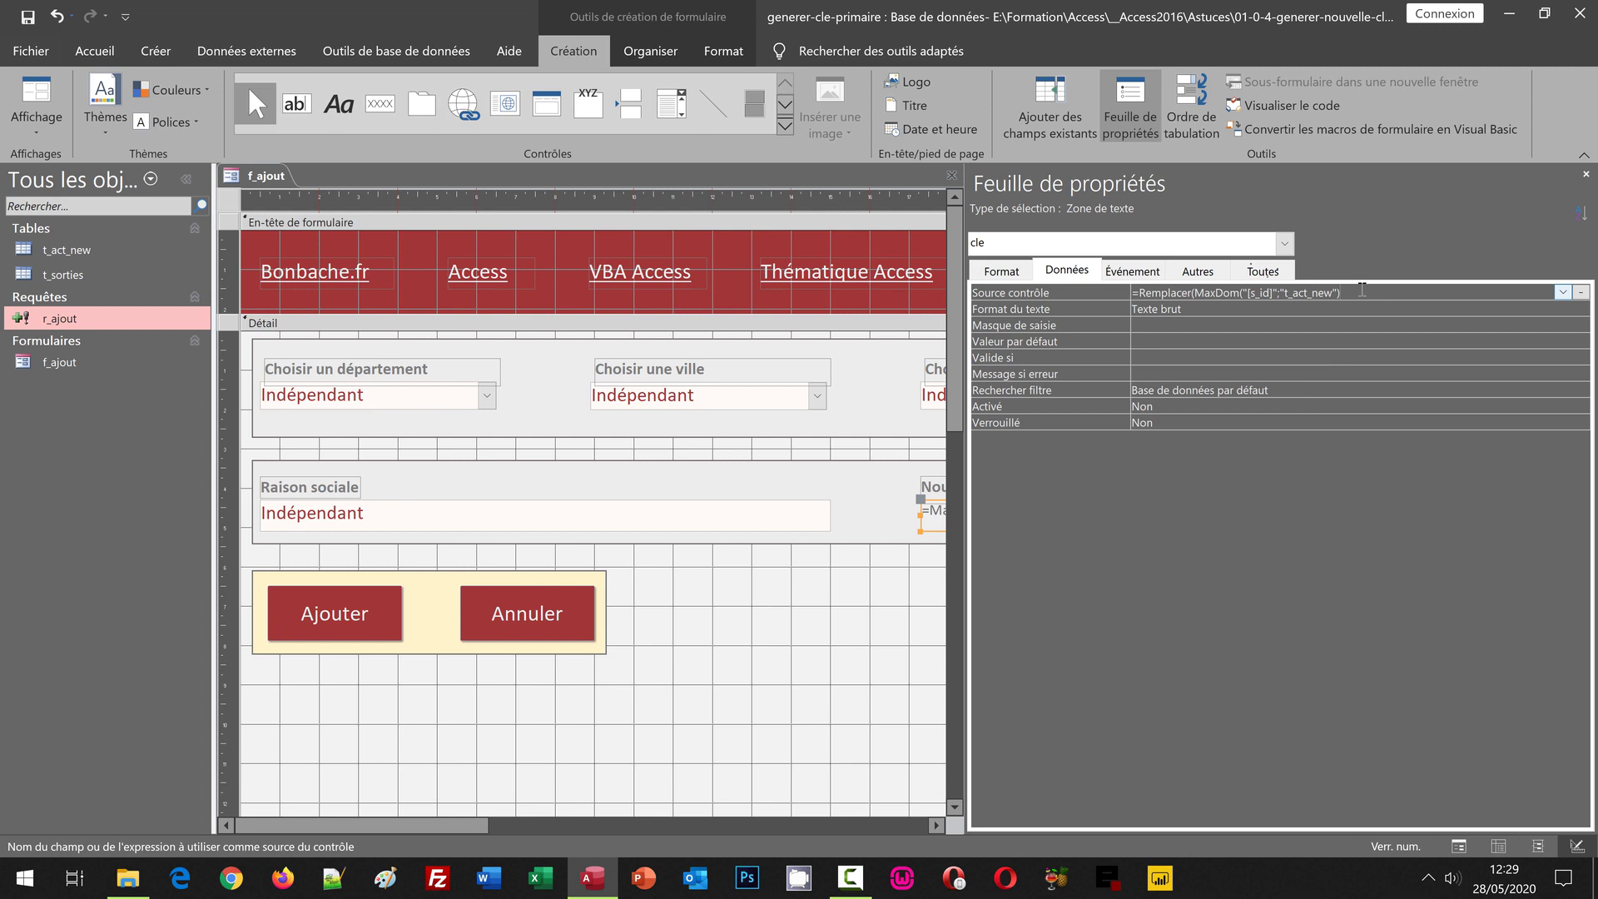
{"action": "left_click", "coordinate": [1362, 288]}
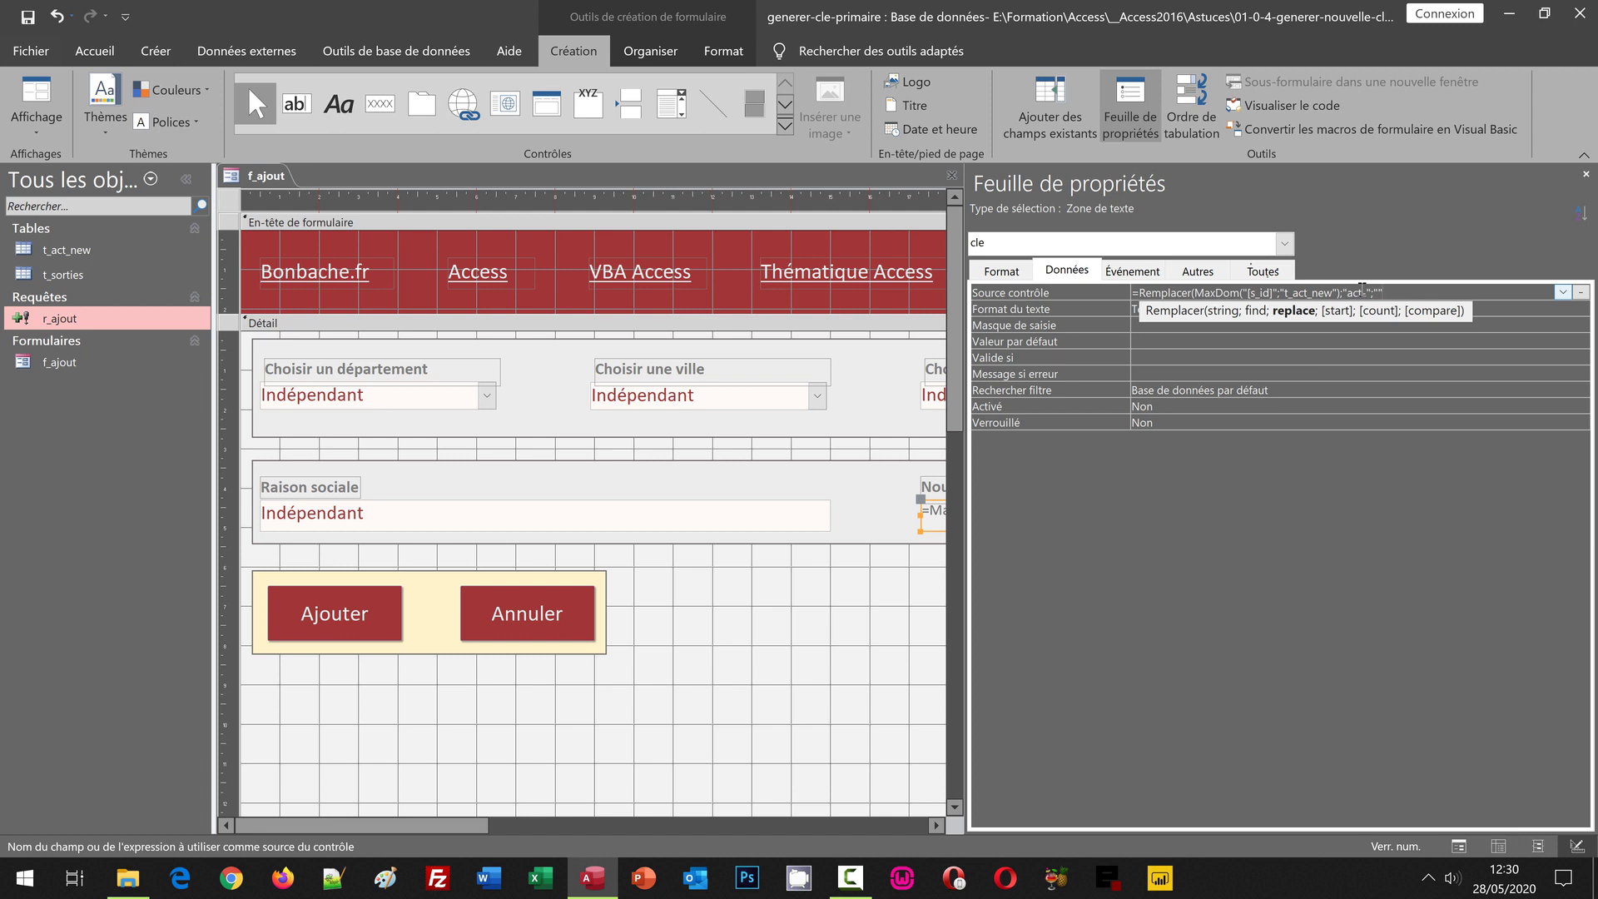
{"action": "type", "text": ")+1"}
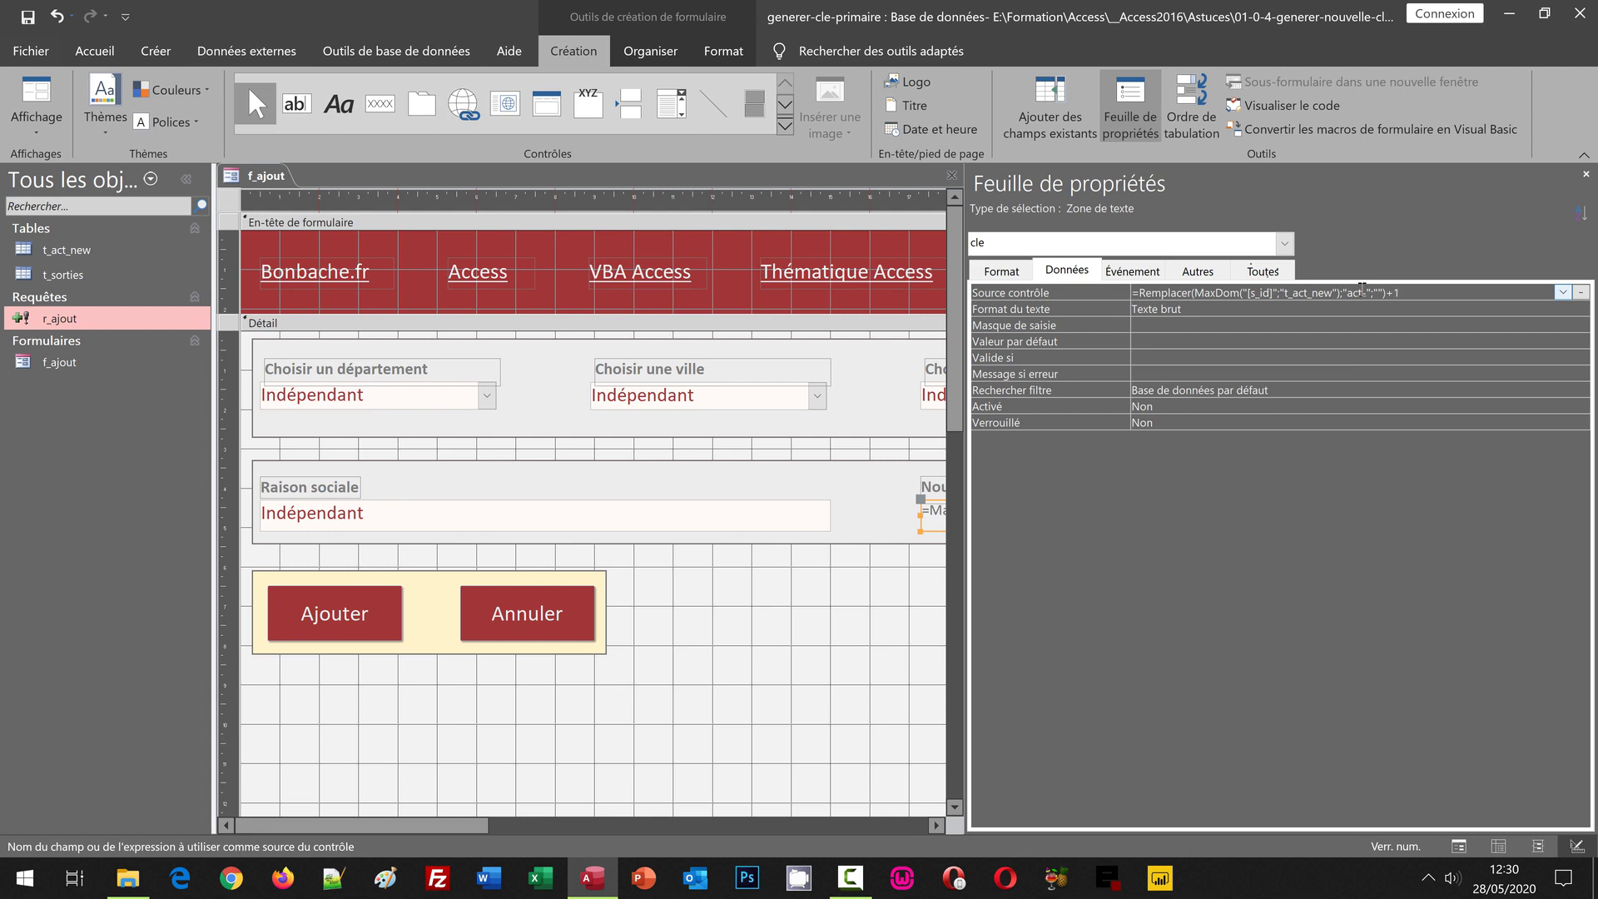
{"action": "key", "text": "Return"}
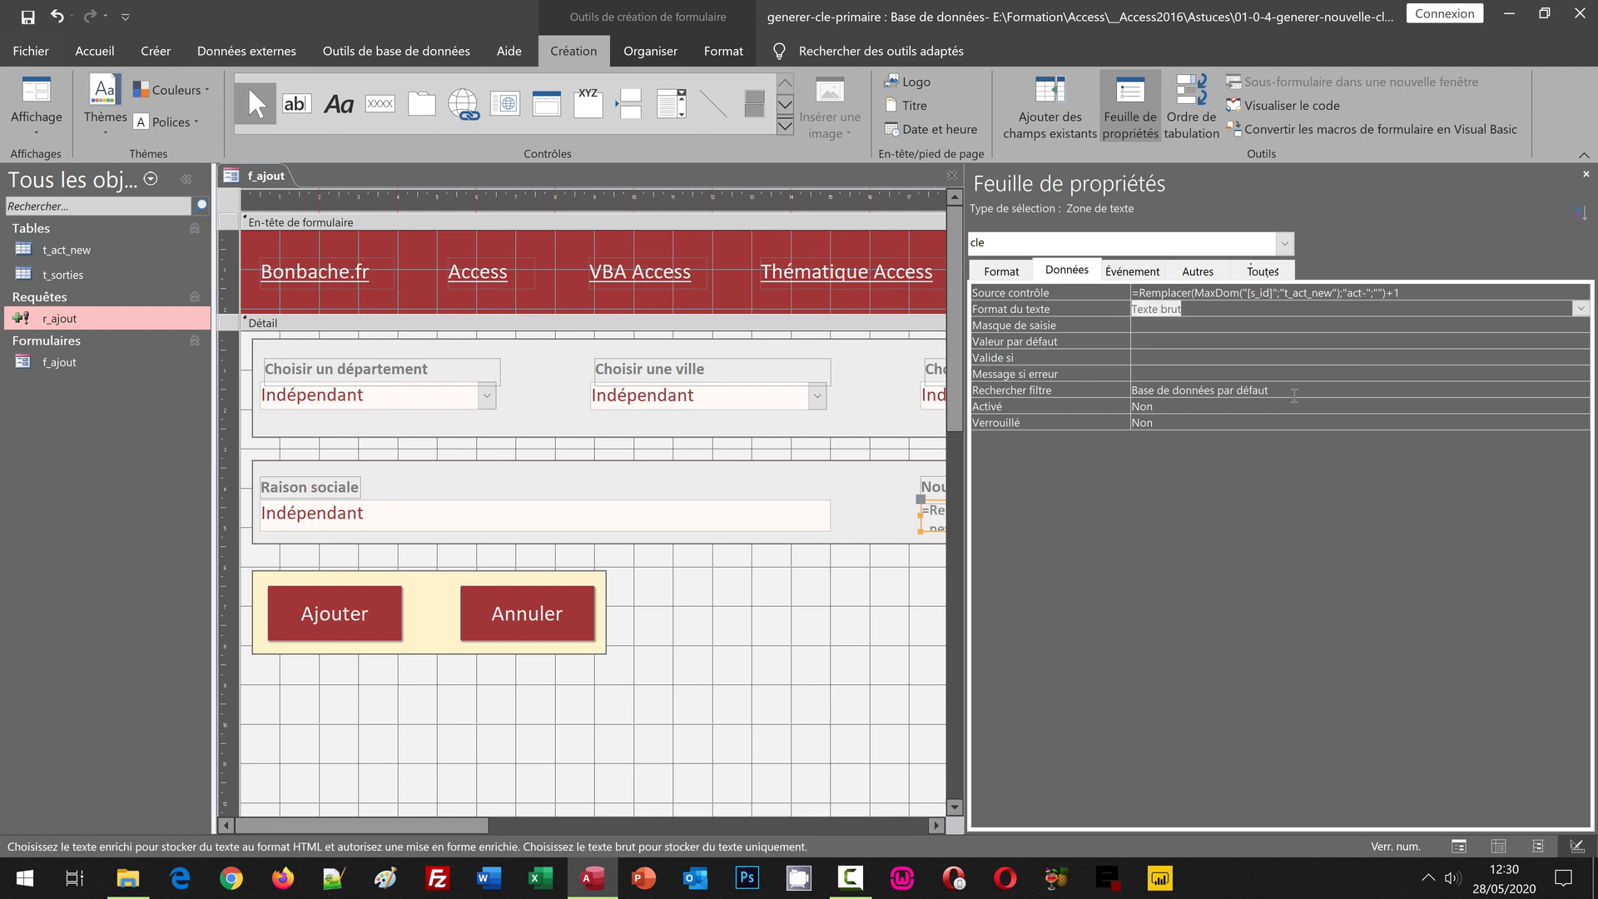
Run the form to check the incremented number in Nouvelle clé, and return it to design view
{"action": "left_click", "coordinate": [728, 663]}
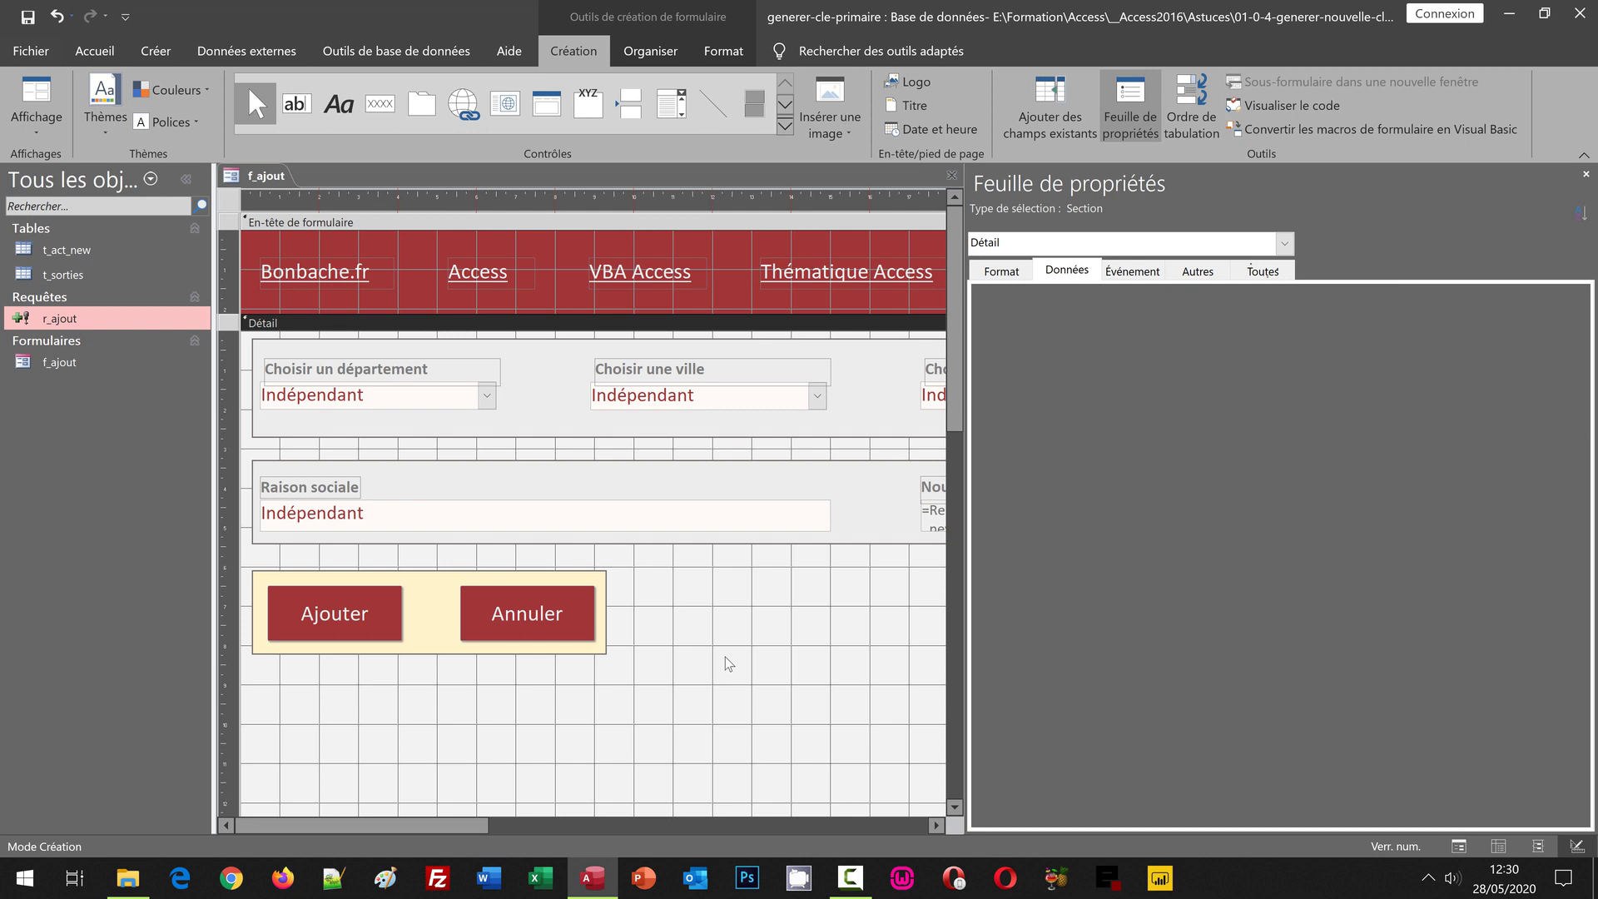
{"action": "key", "text": "F5"}
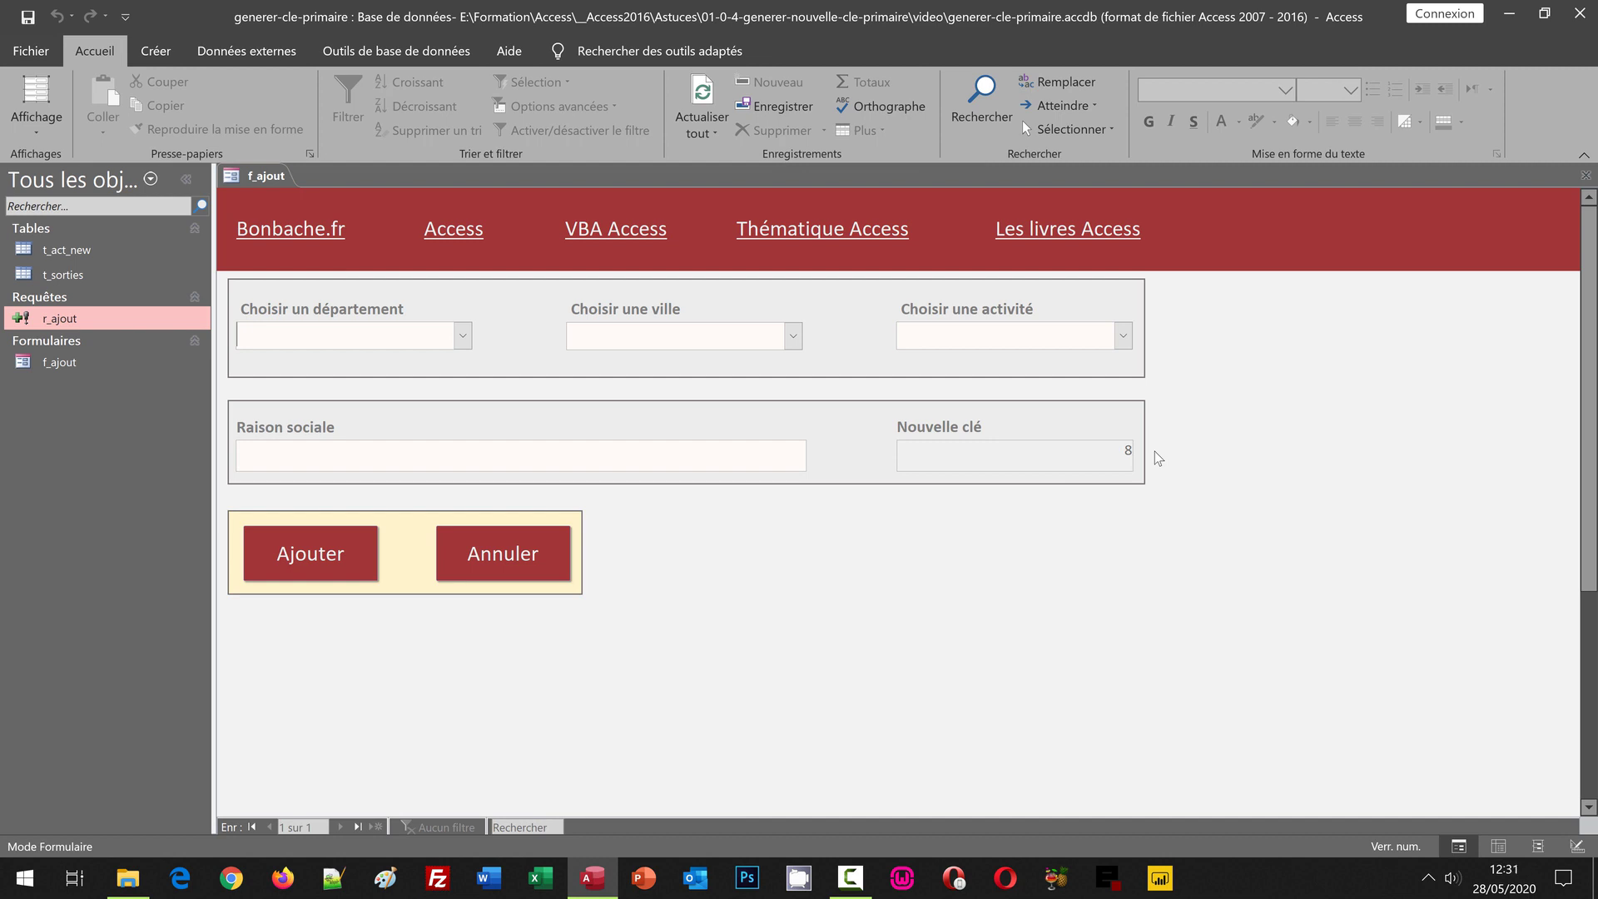
{"action": "left_click", "coordinate": [36, 123]}
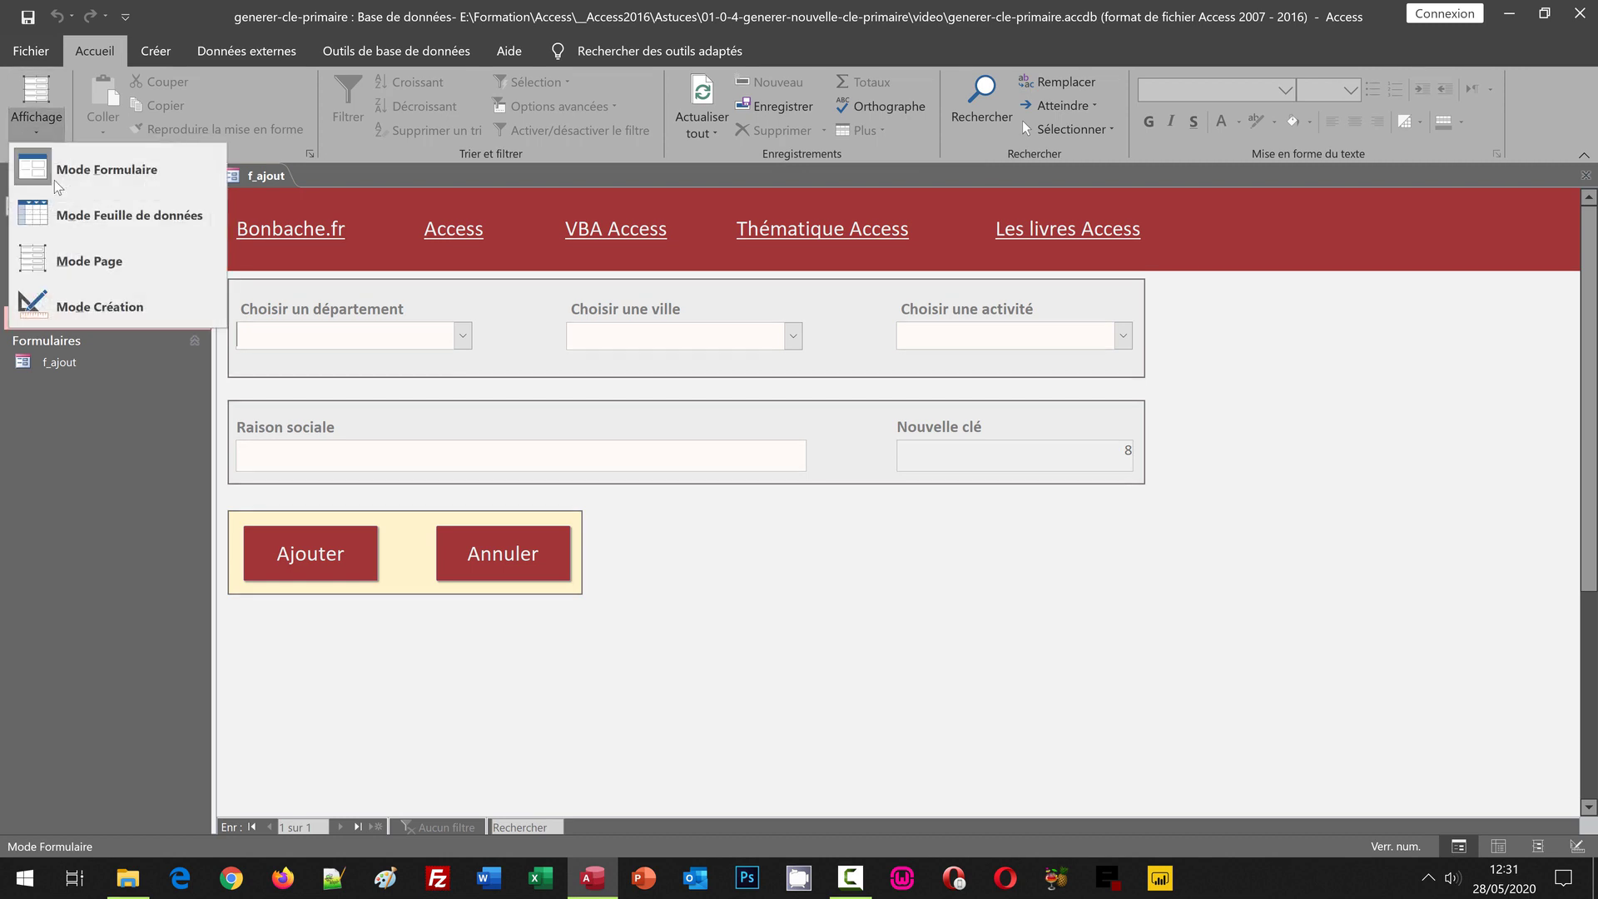
{"action": "left_click", "coordinate": [118, 313]}
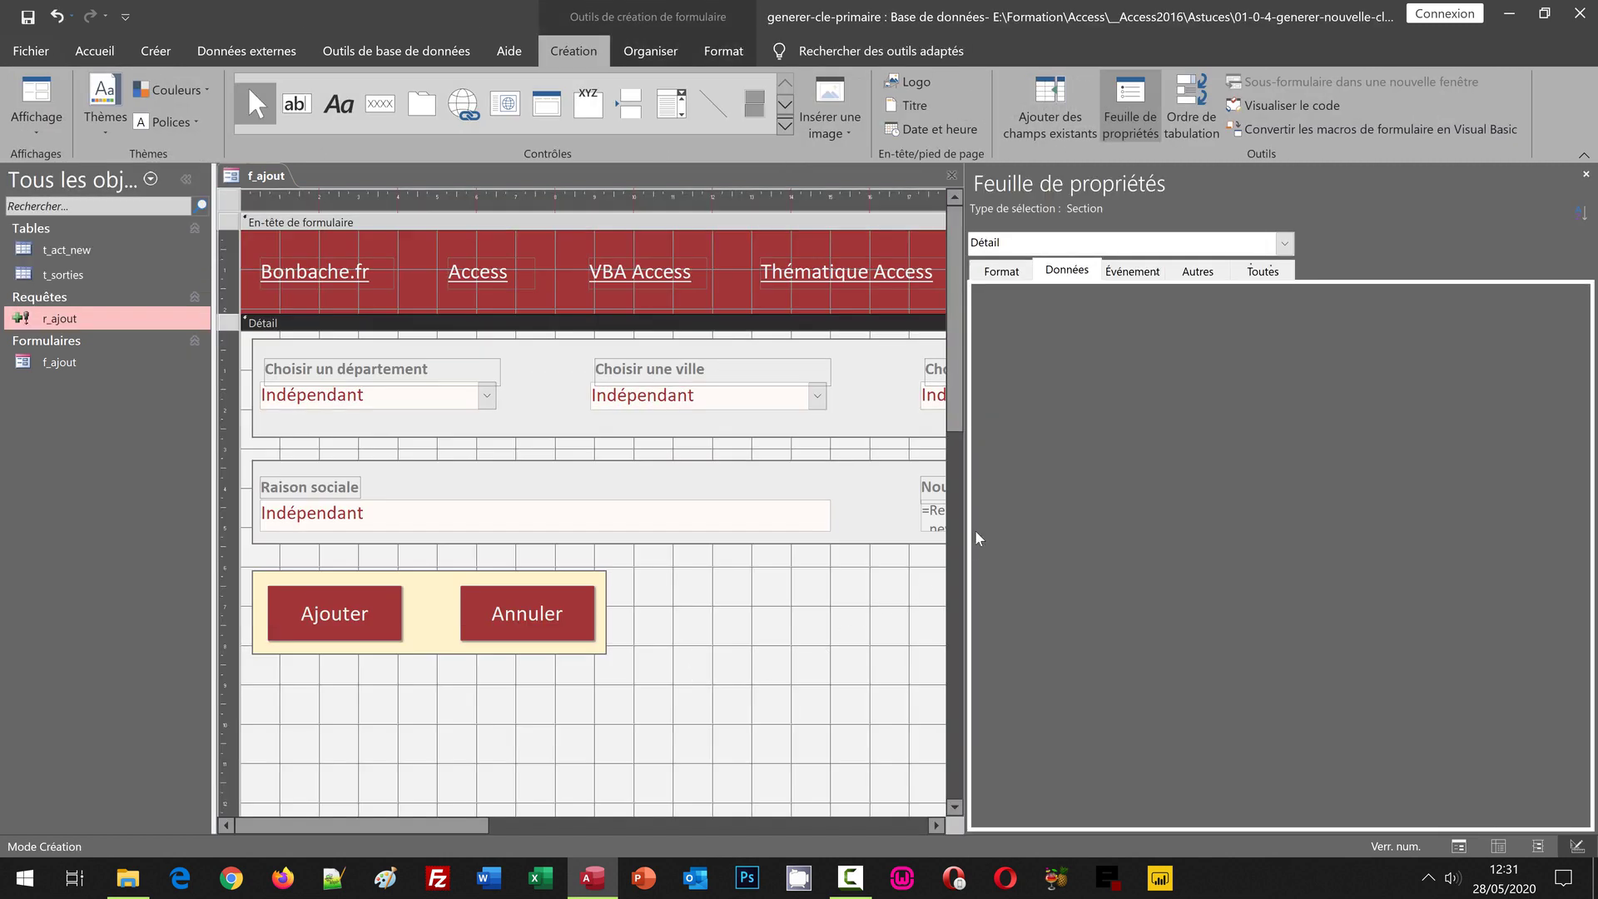
Prefix the cle text box's control source expression with "act-" & and run the form
{"action": "left_click", "coordinate": [934, 522]}
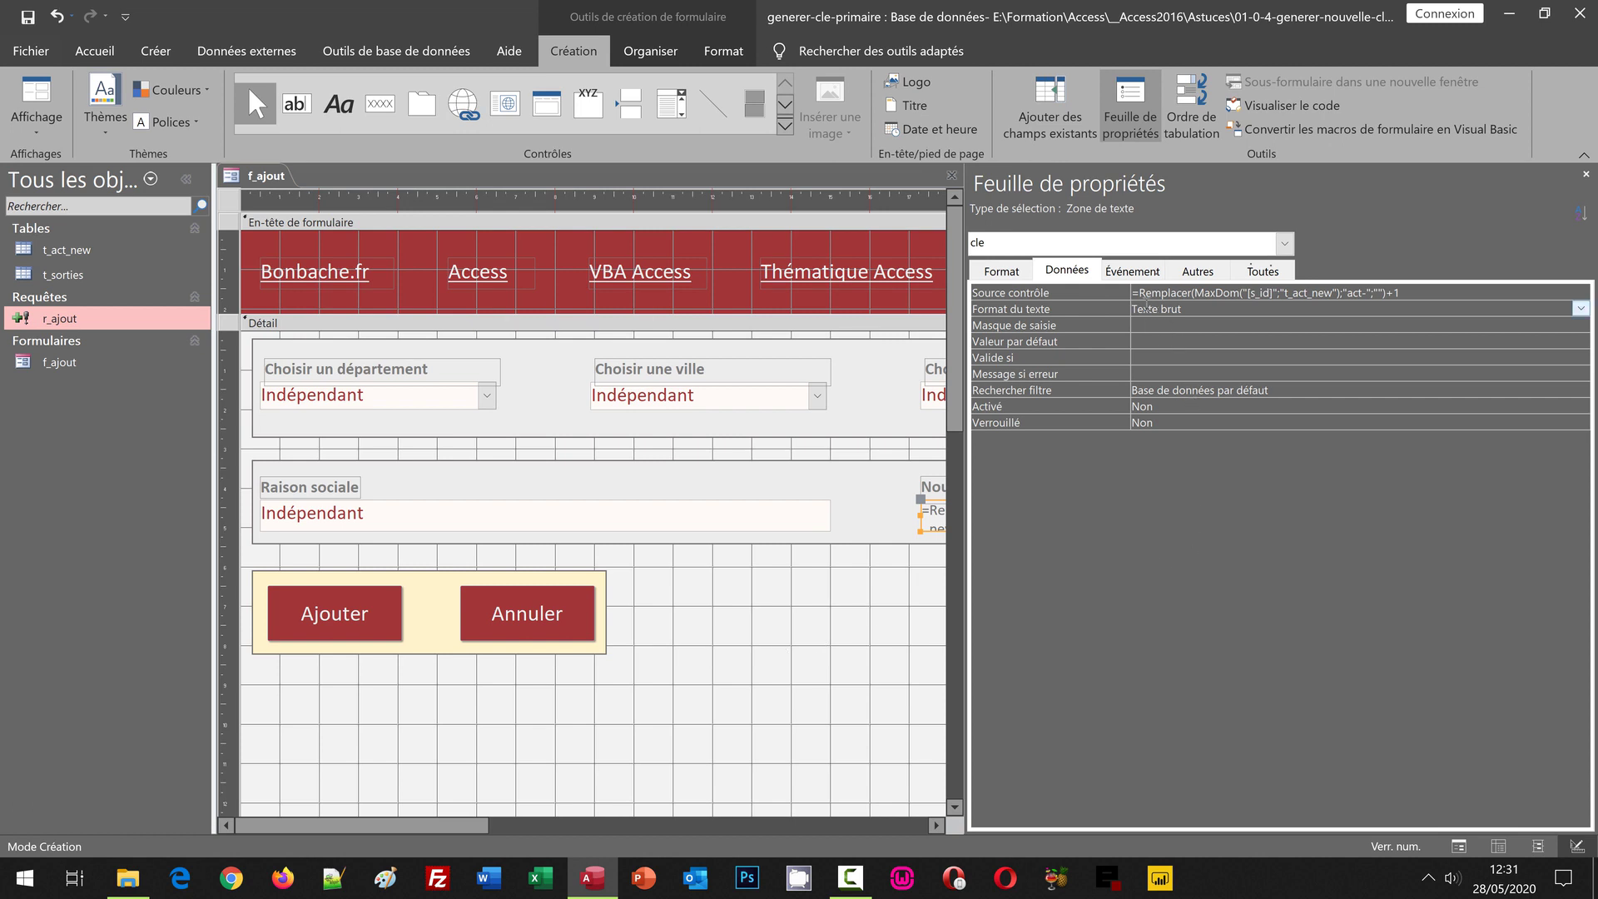
{"action": "left_click", "coordinate": [1143, 293]}
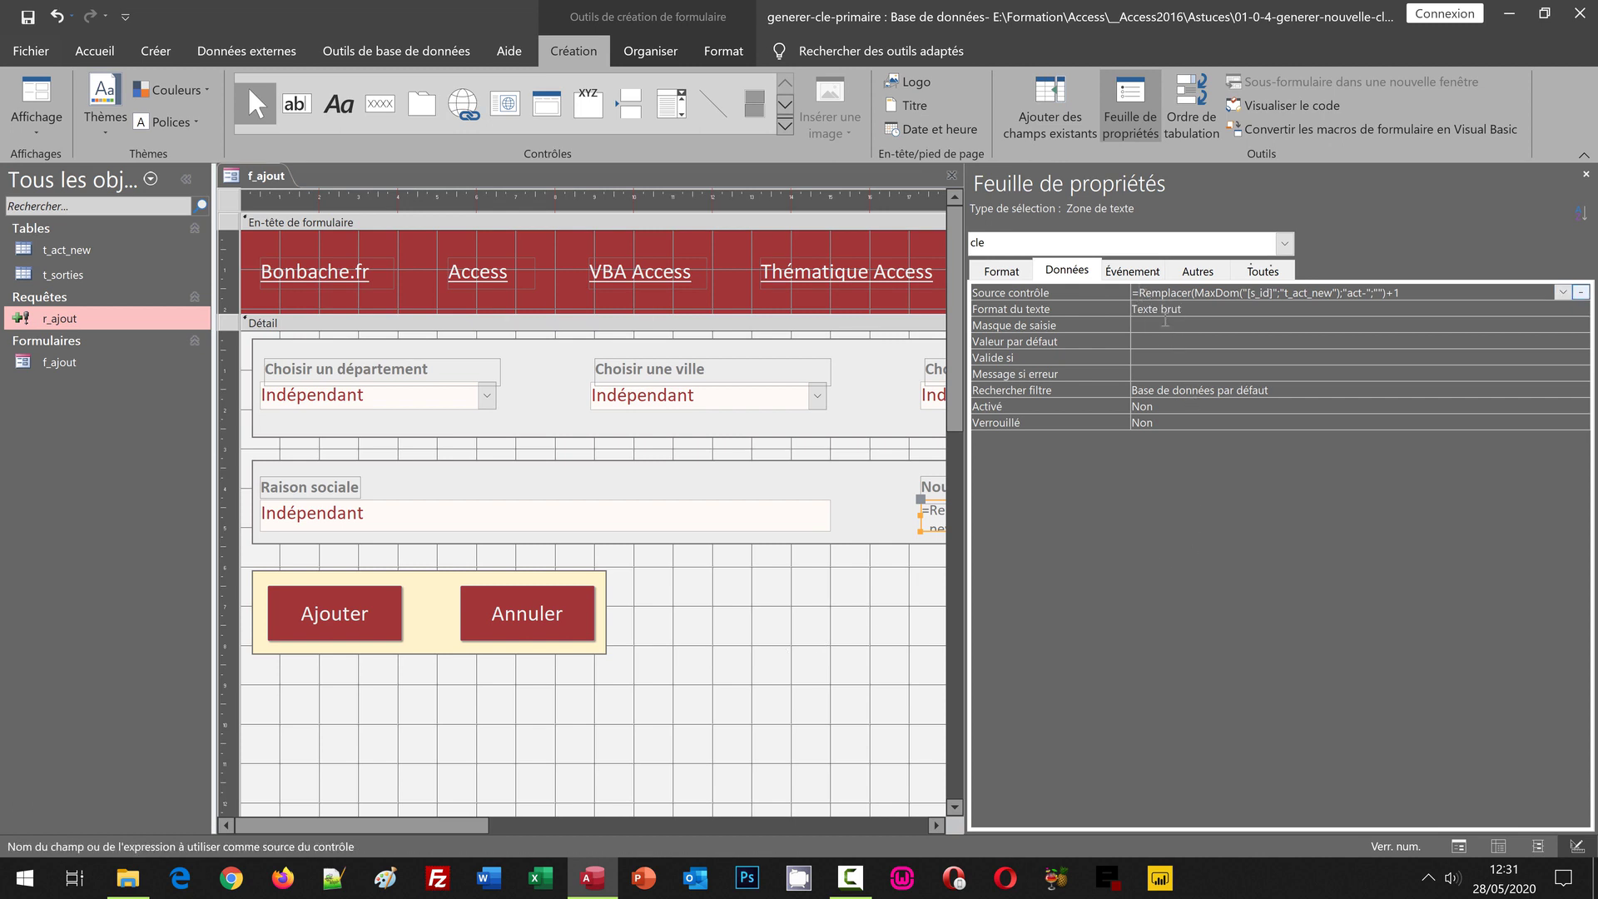
{"action": "type", "text": "\""}
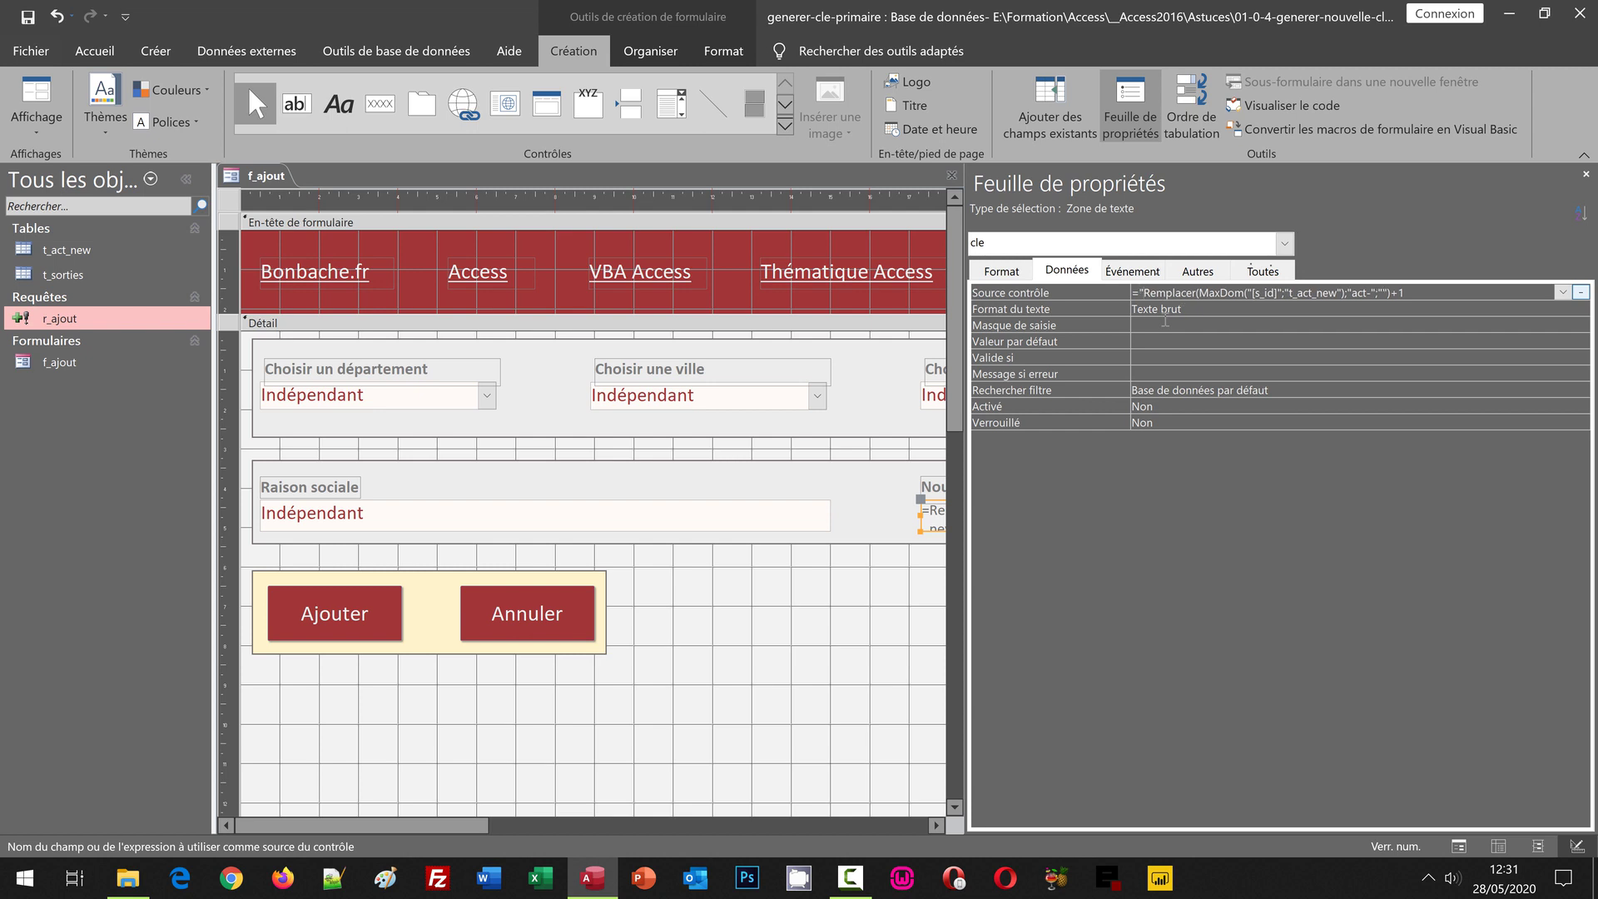
{"action": "type", "text": "act"}
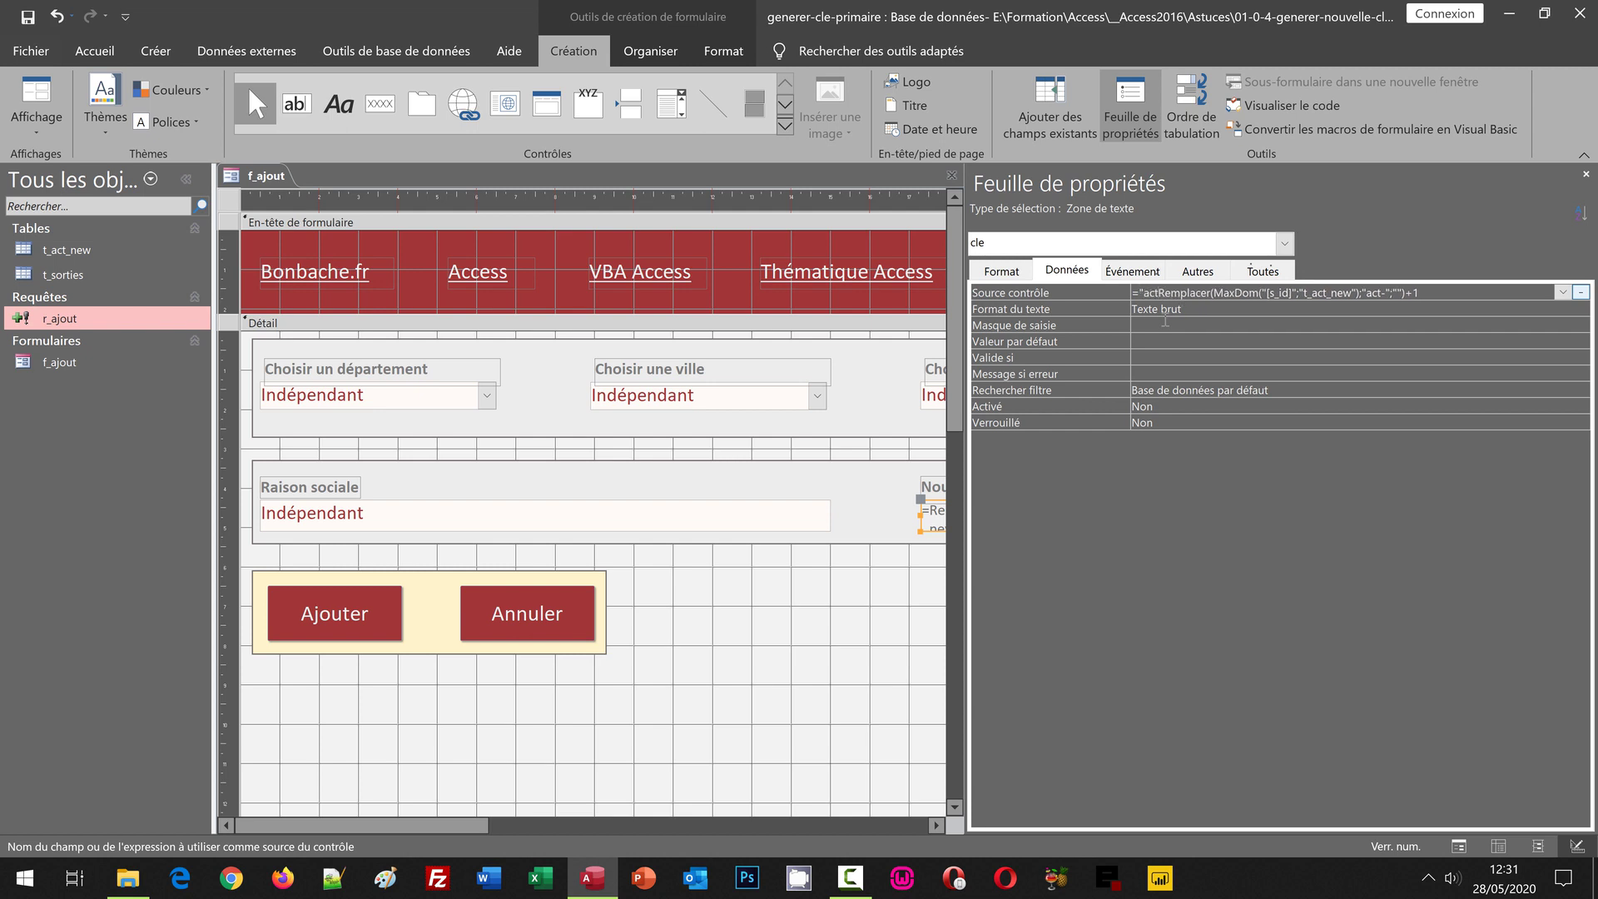
{"action": "type", "text": "-"}
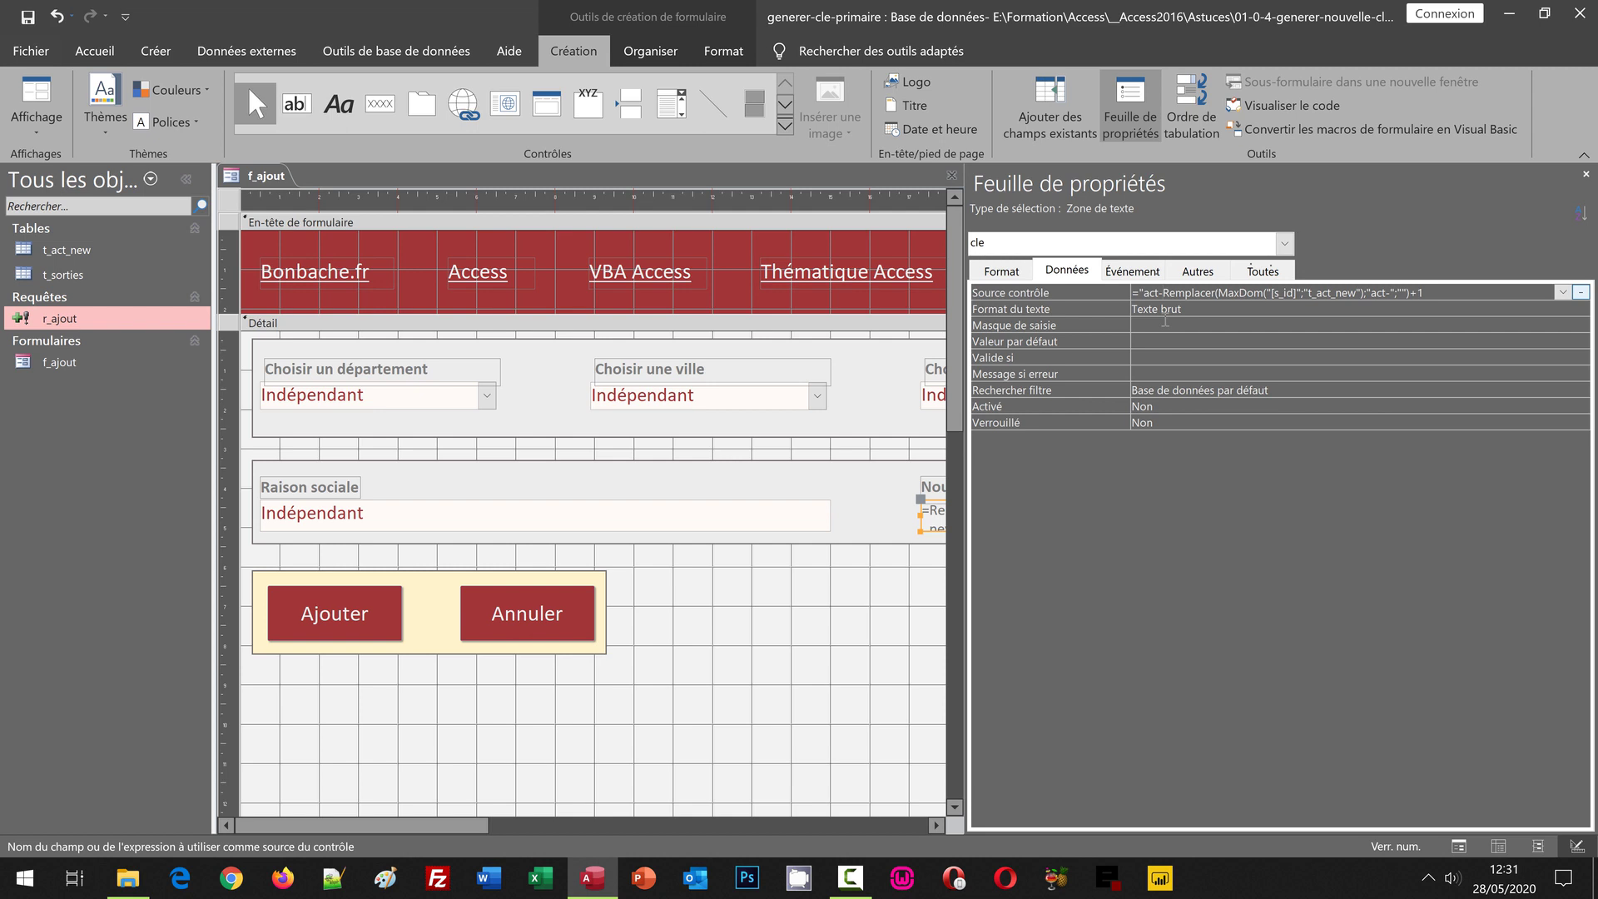
{"action": "type", "text": "\""}
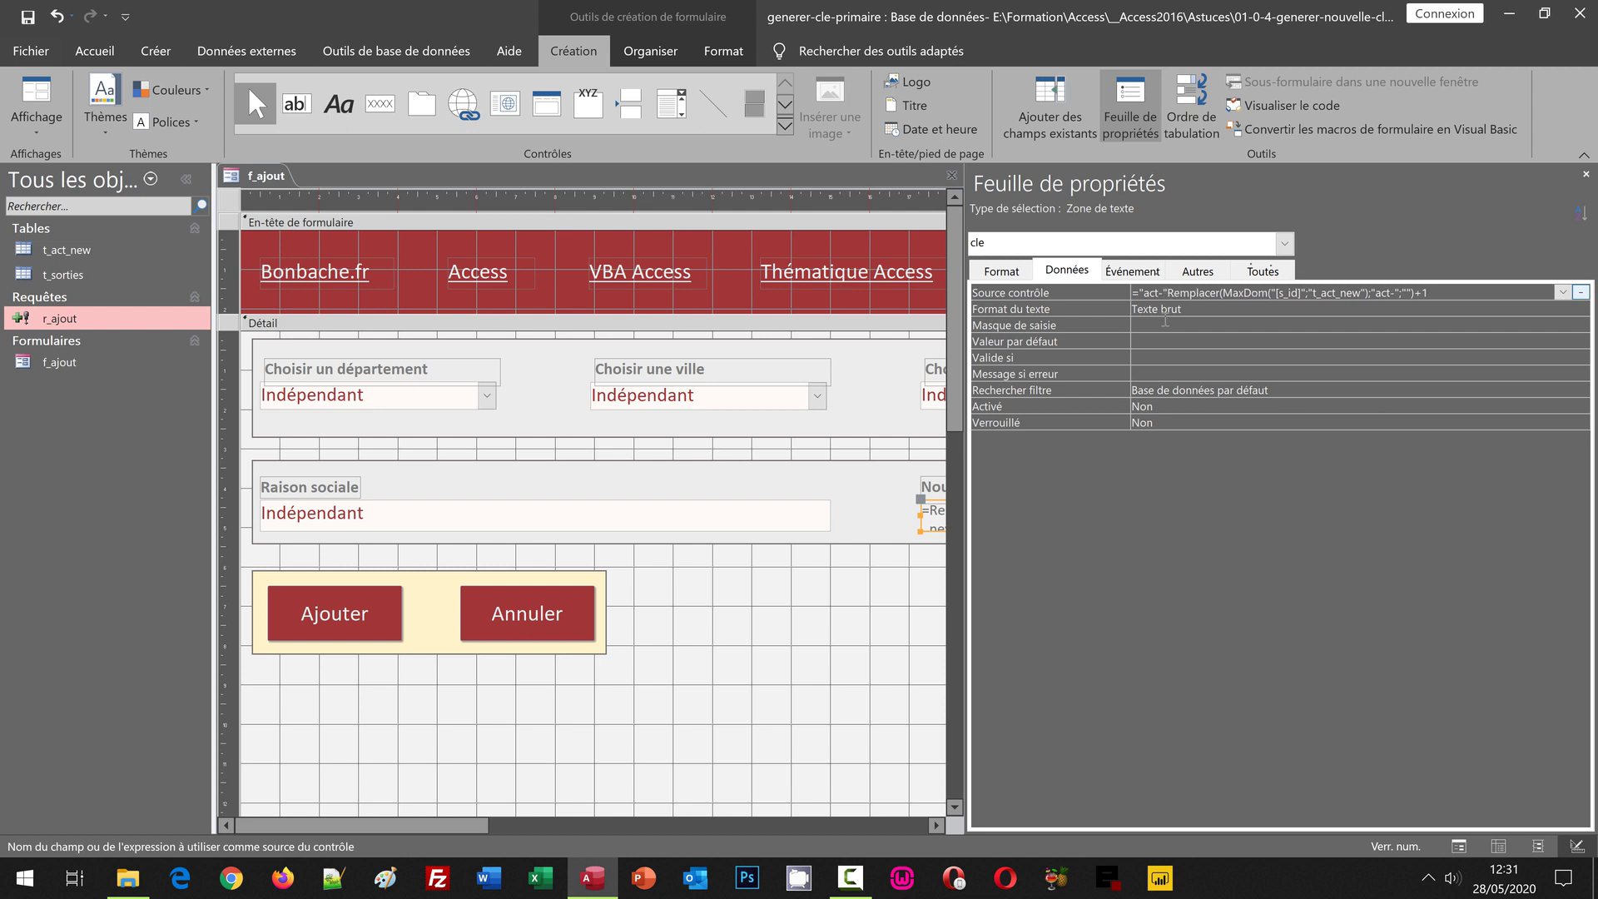
{"action": "type", "text": " &"}
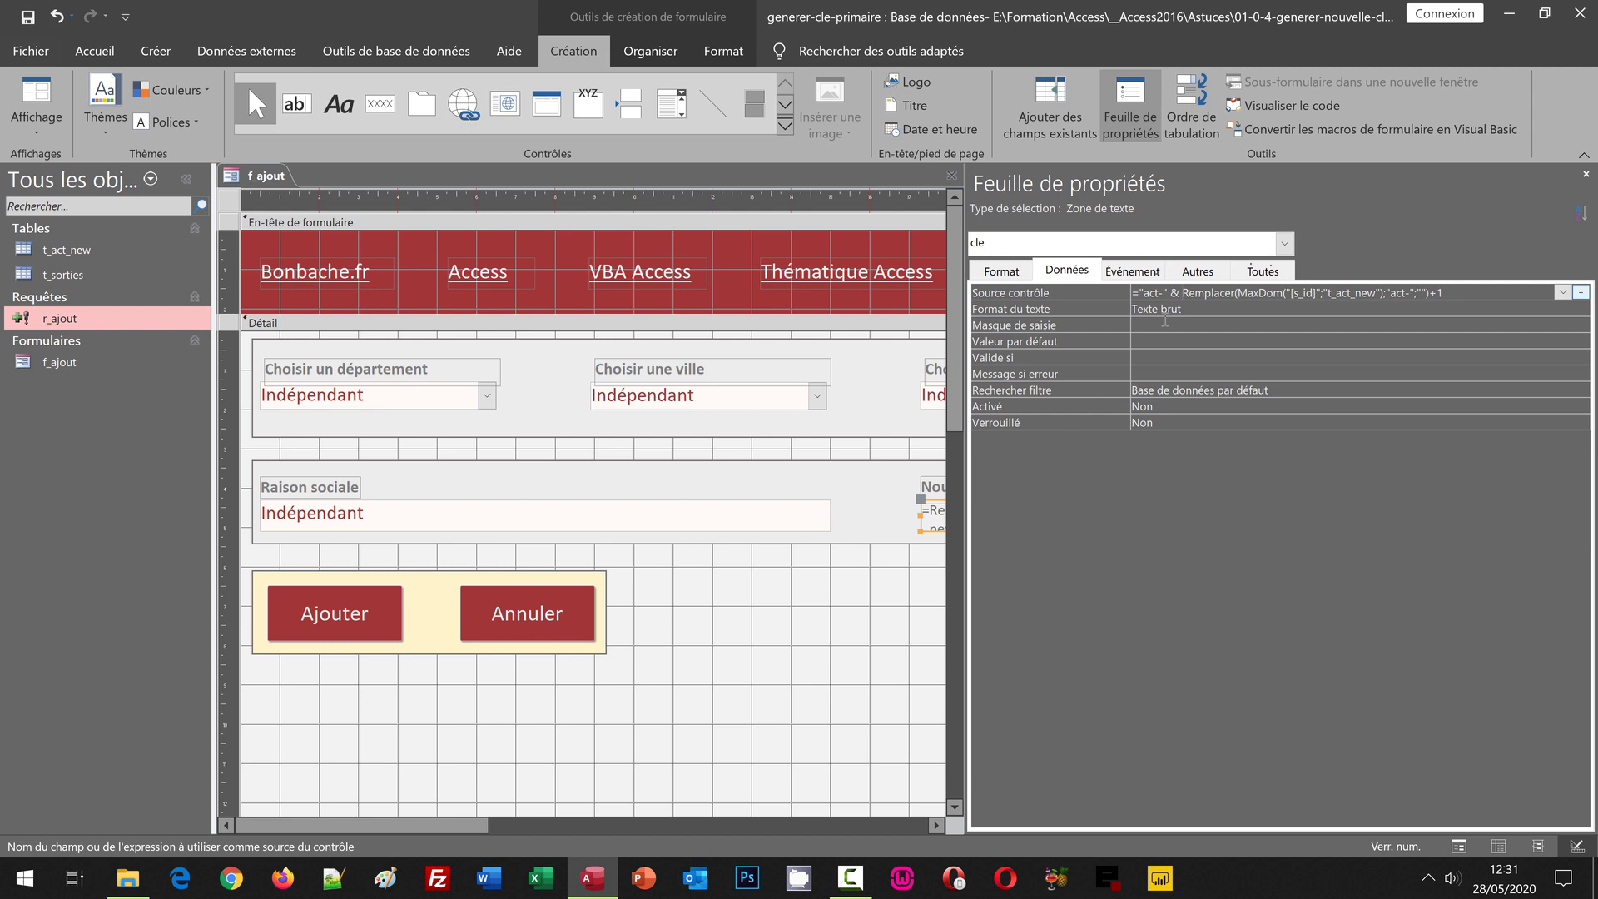
{"action": "key", "text": "Return"}
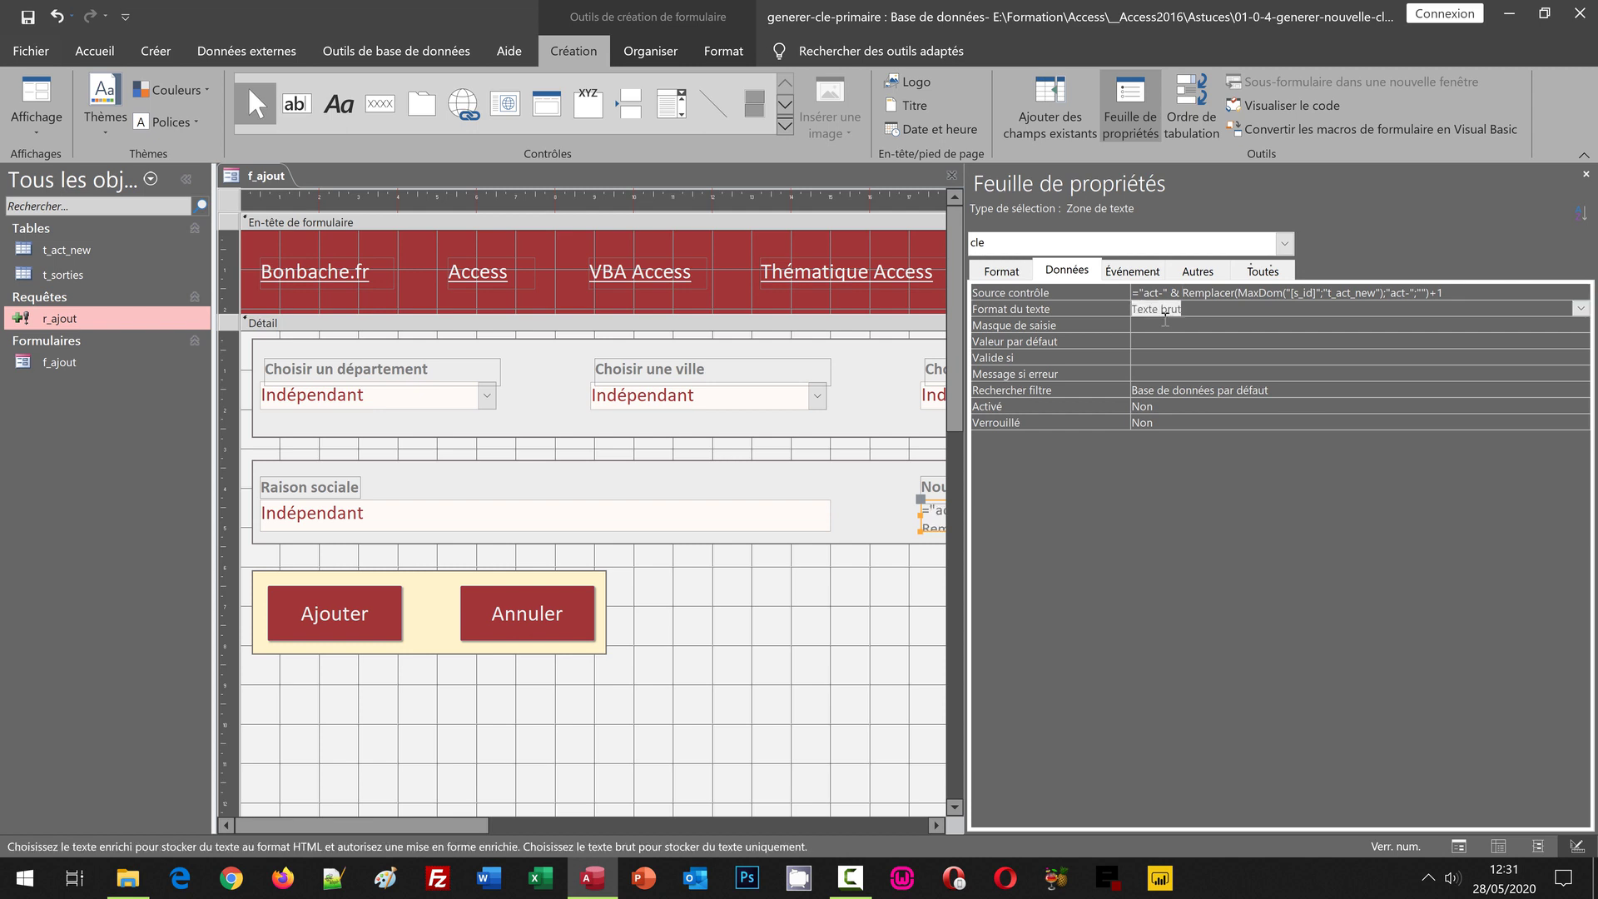
{"action": "left_click", "coordinate": [747, 670]}
{"action": "key", "text": "F5"}
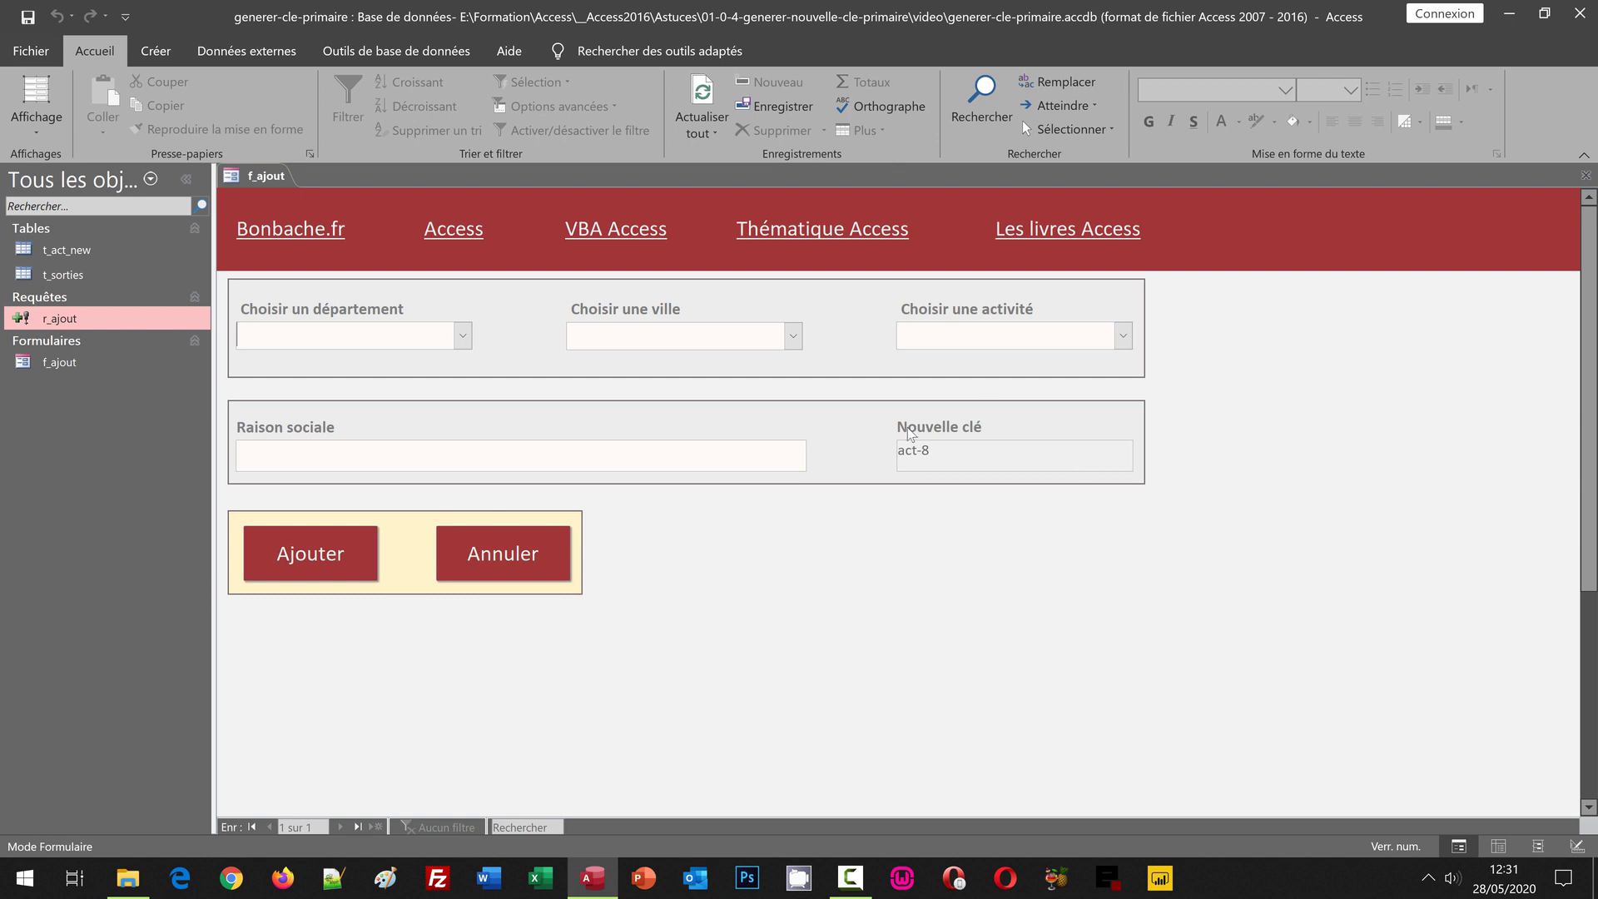
Choose the département 07-Ardèche, the city Alba la romaine and the activity Loisir in the form
{"action": "left_click", "coordinate": [462, 335]}
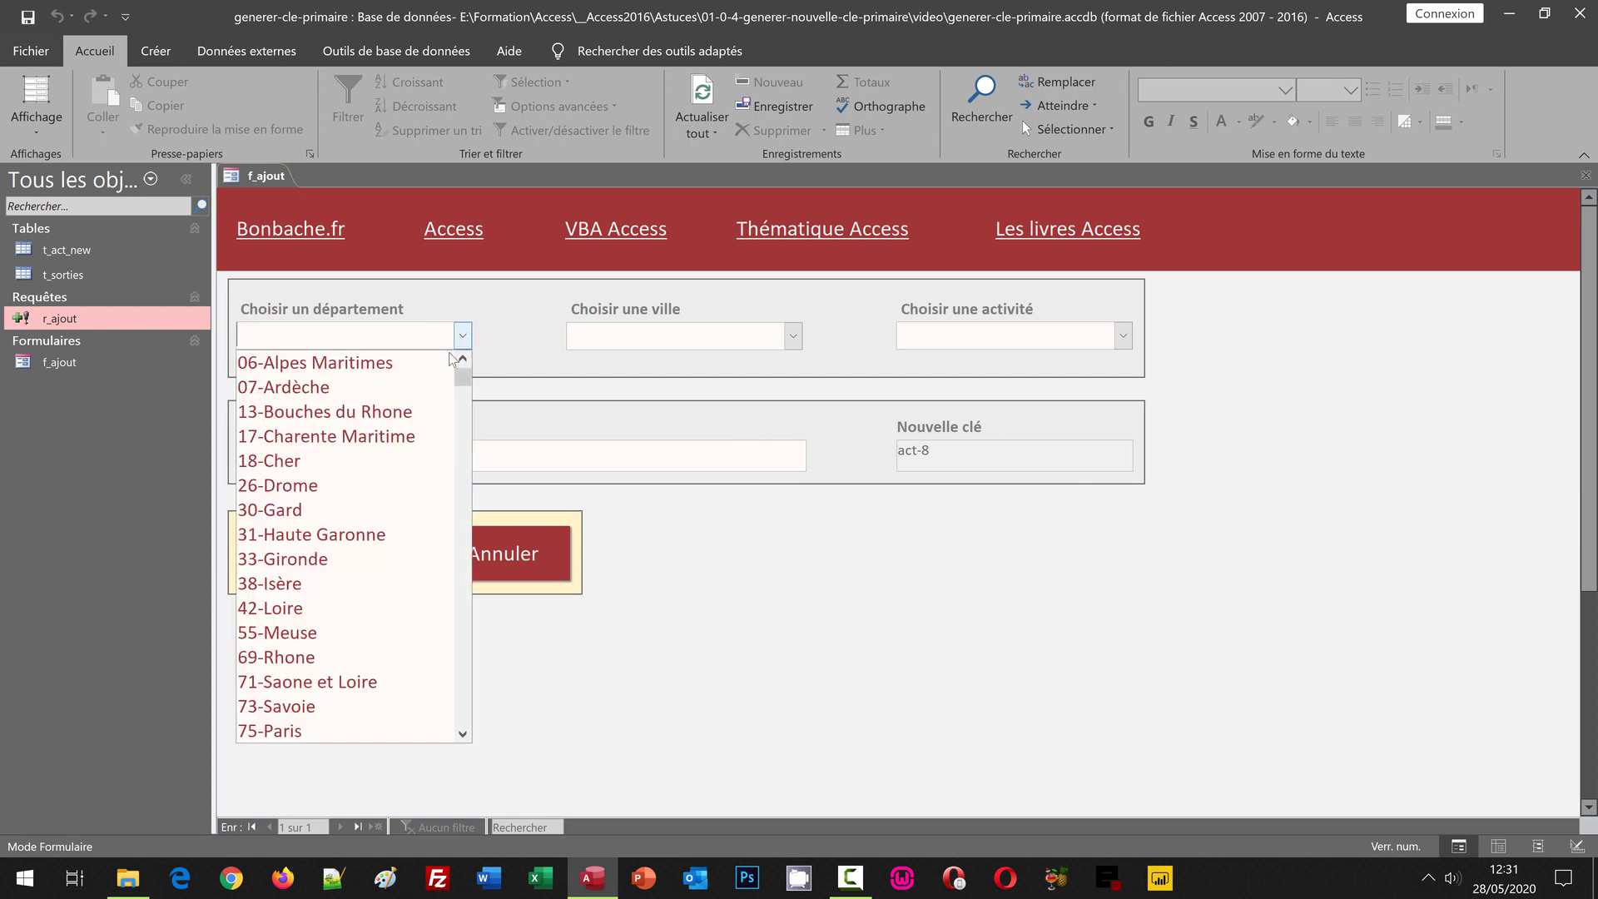
{"action": "left_click", "coordinate": [433, 391]}
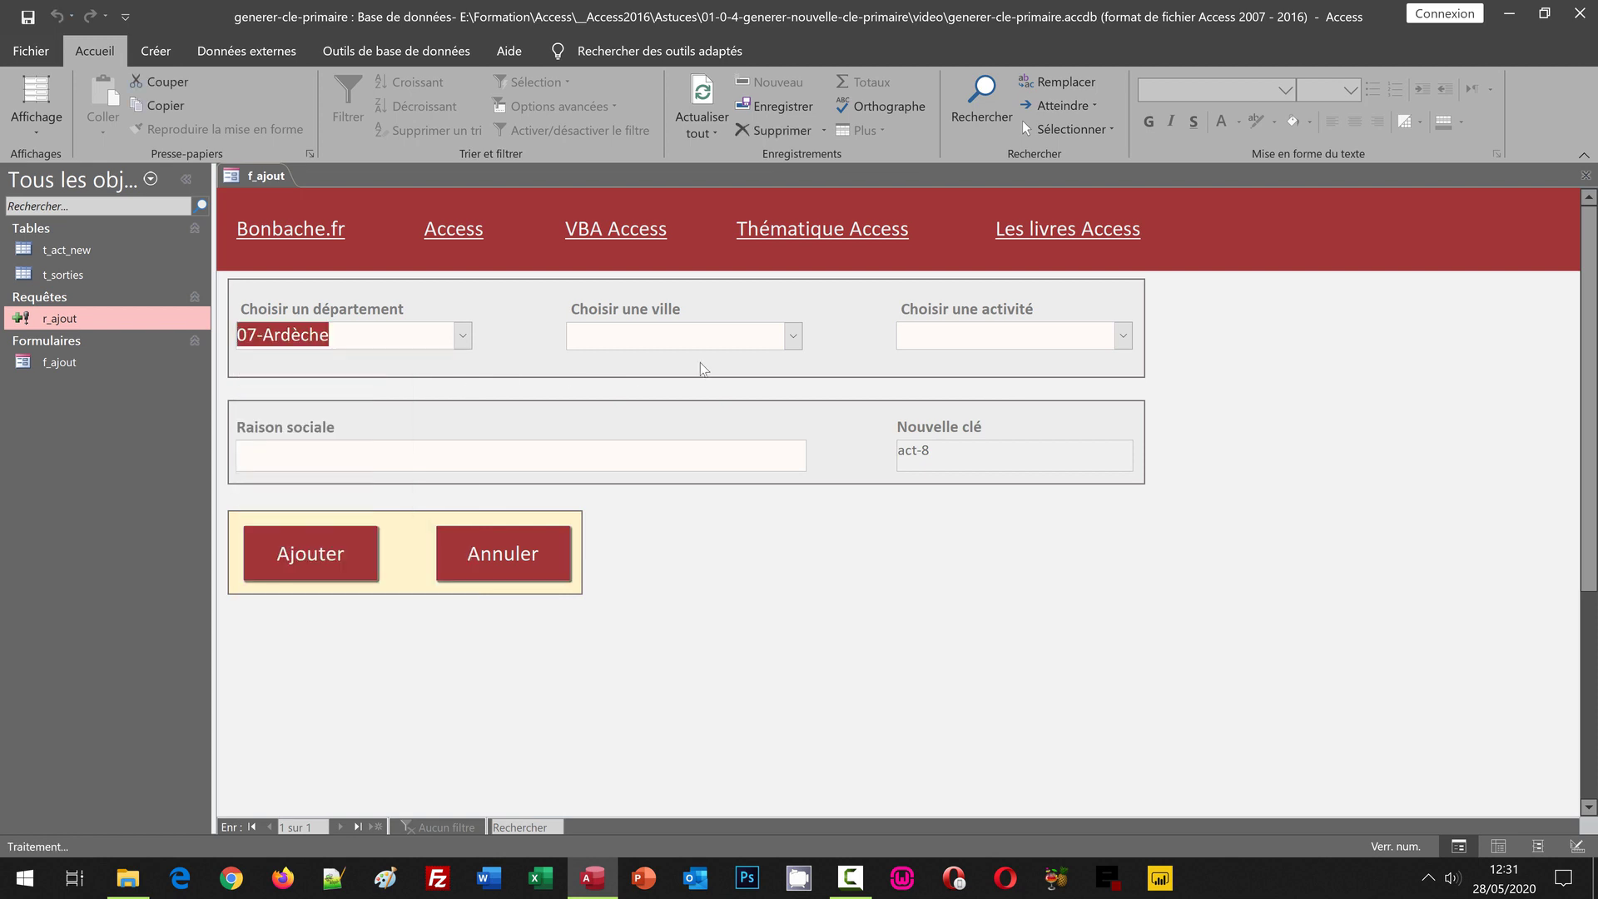
{"action": "left_click", "coordinate": [793, 336]}
{"action": "left_click", "coordinate": [767, 412]}
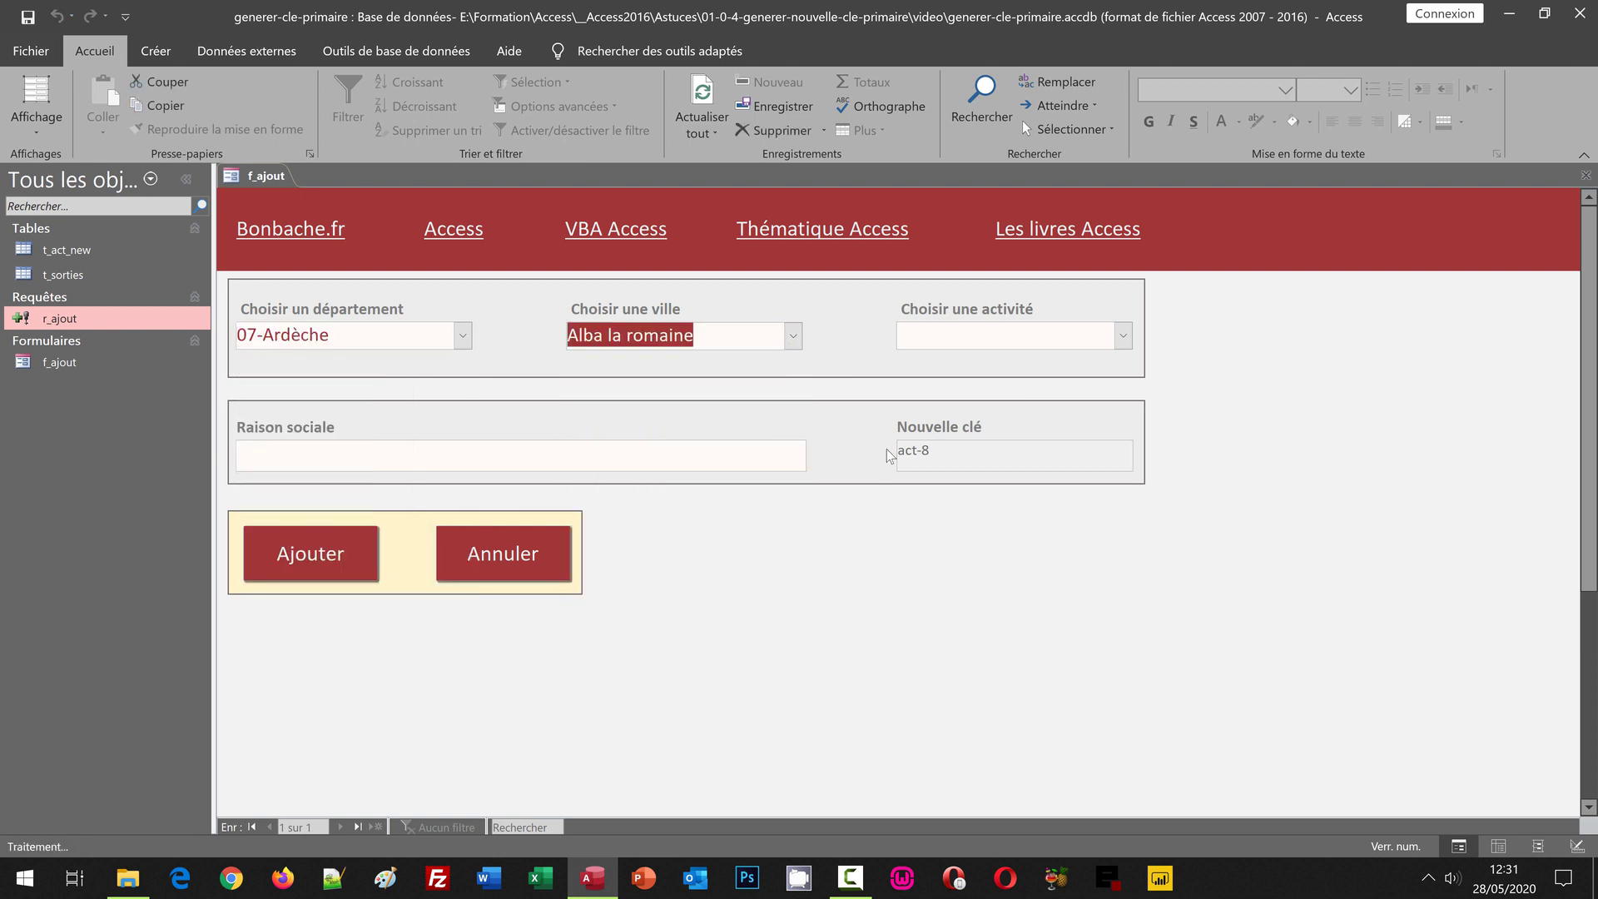
{"action": "left_click", "coordinate": [1128, 337]}
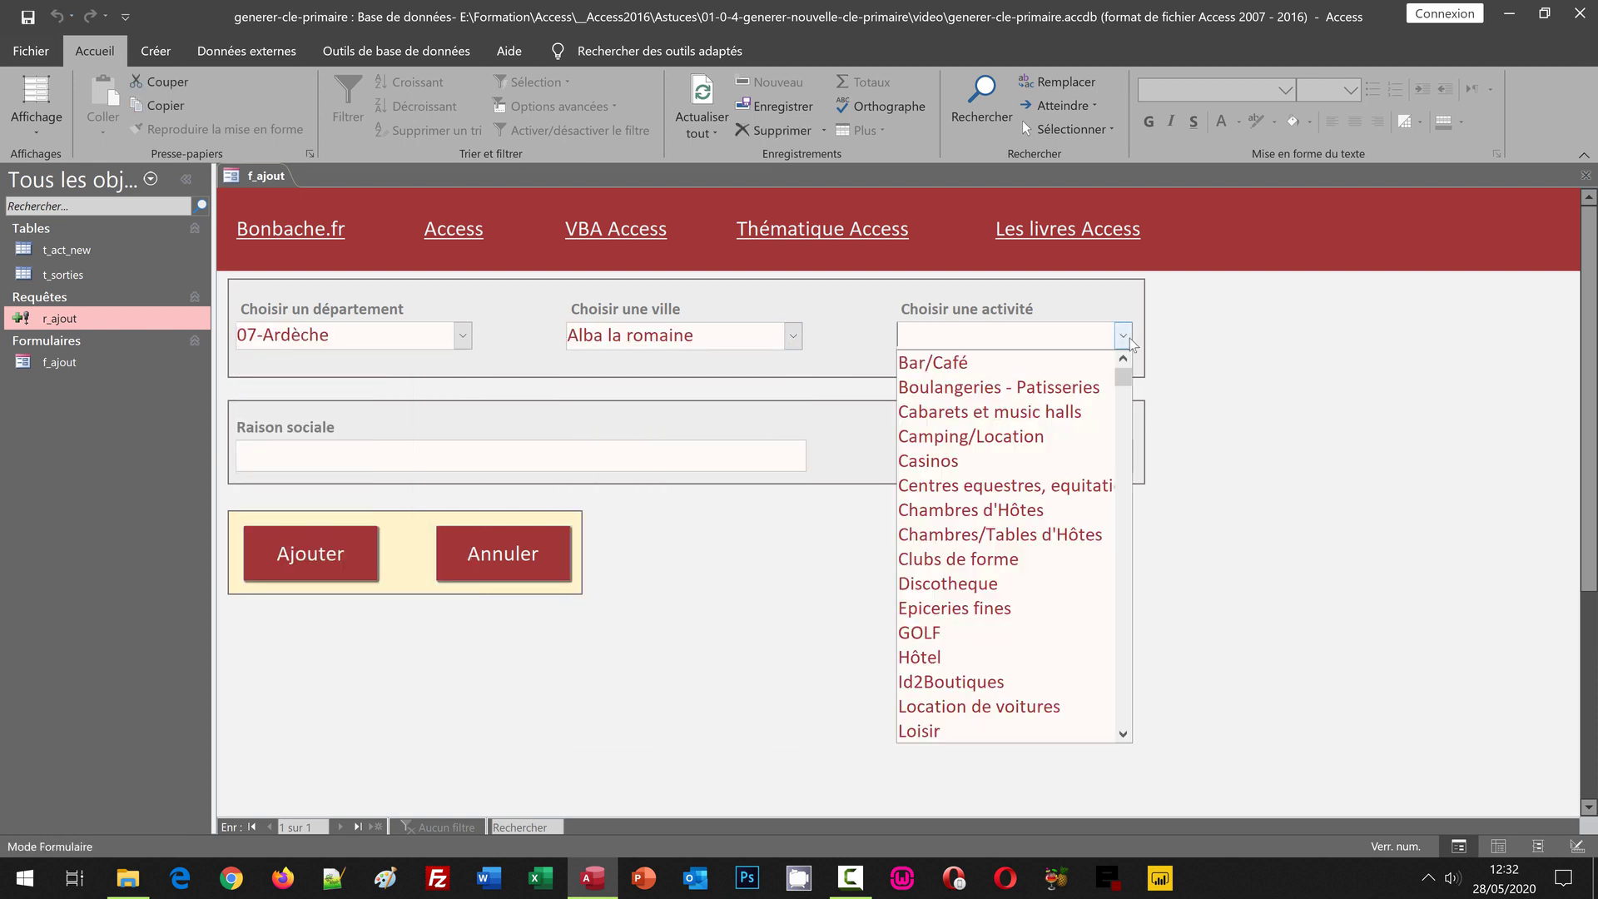
{"action": "left_click", "coordinate": [1004, 732]}
Enter Les petits robins as the Raison sociale, add the record and dismiss the message
{"action": "left_click", "coordinate": [314, 457]}
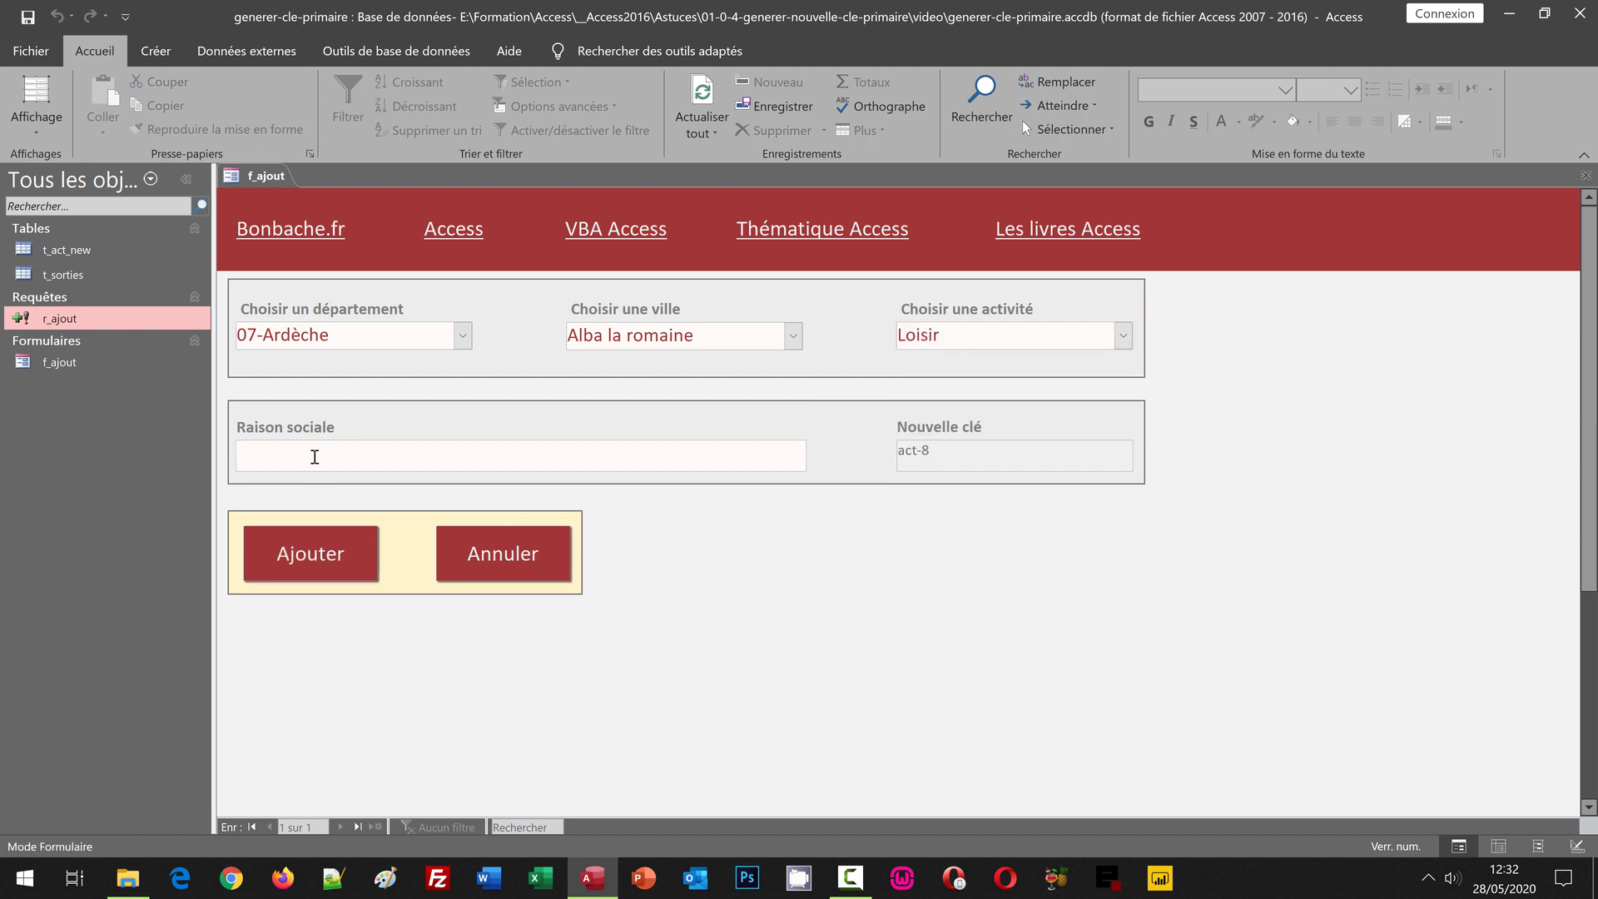
{"action": "type", "text": "Les petits Robins"}
{"action": "left_click", "coordinate": [292, 545]}
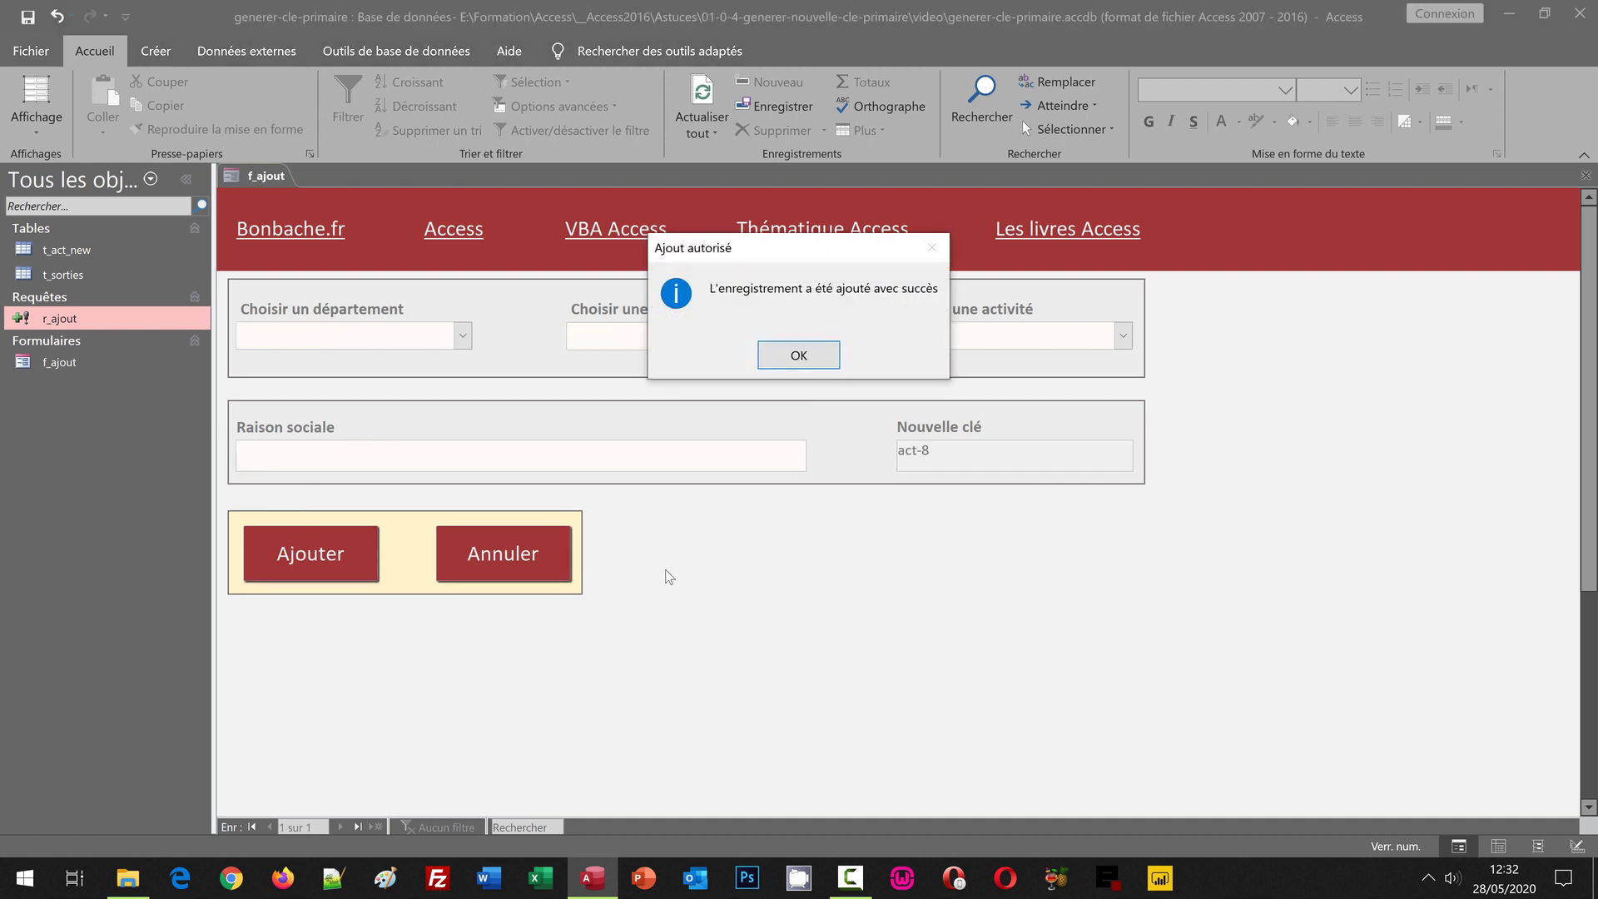
{"action": "left_click", "coordinate": [795, 370]}
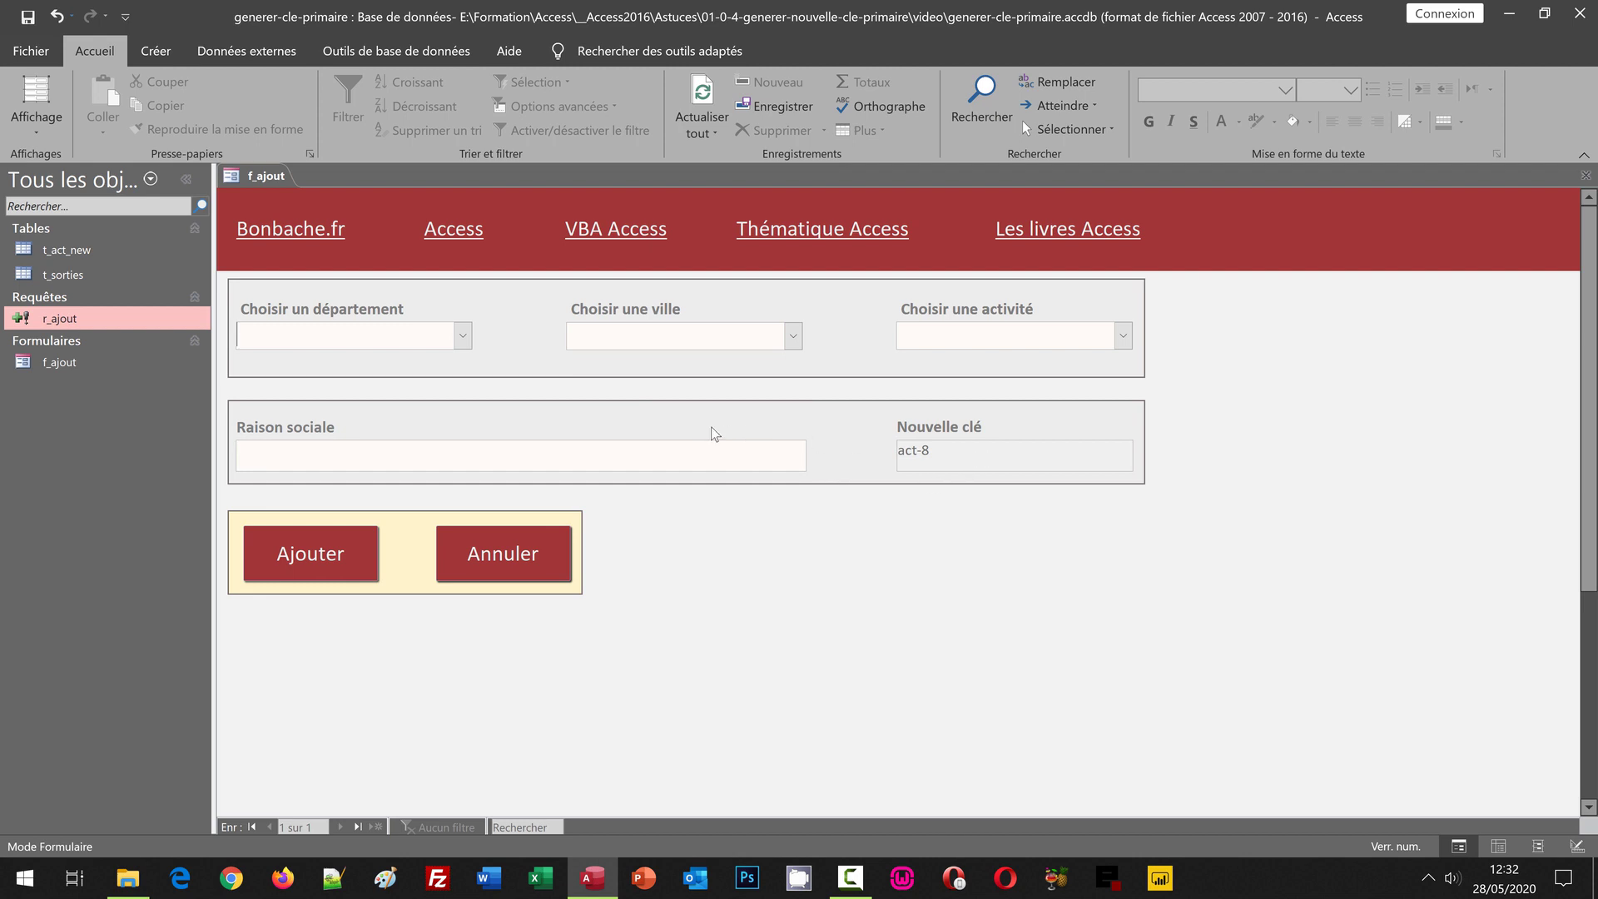
Choose the département 06-Alpes Maritimes to check the refreshed key, and open t_act_new to examine its last record
{"action": "left_click", "coordinate": [463, 337]}
{"action": "left_click", "coordinate": [447, 364]}
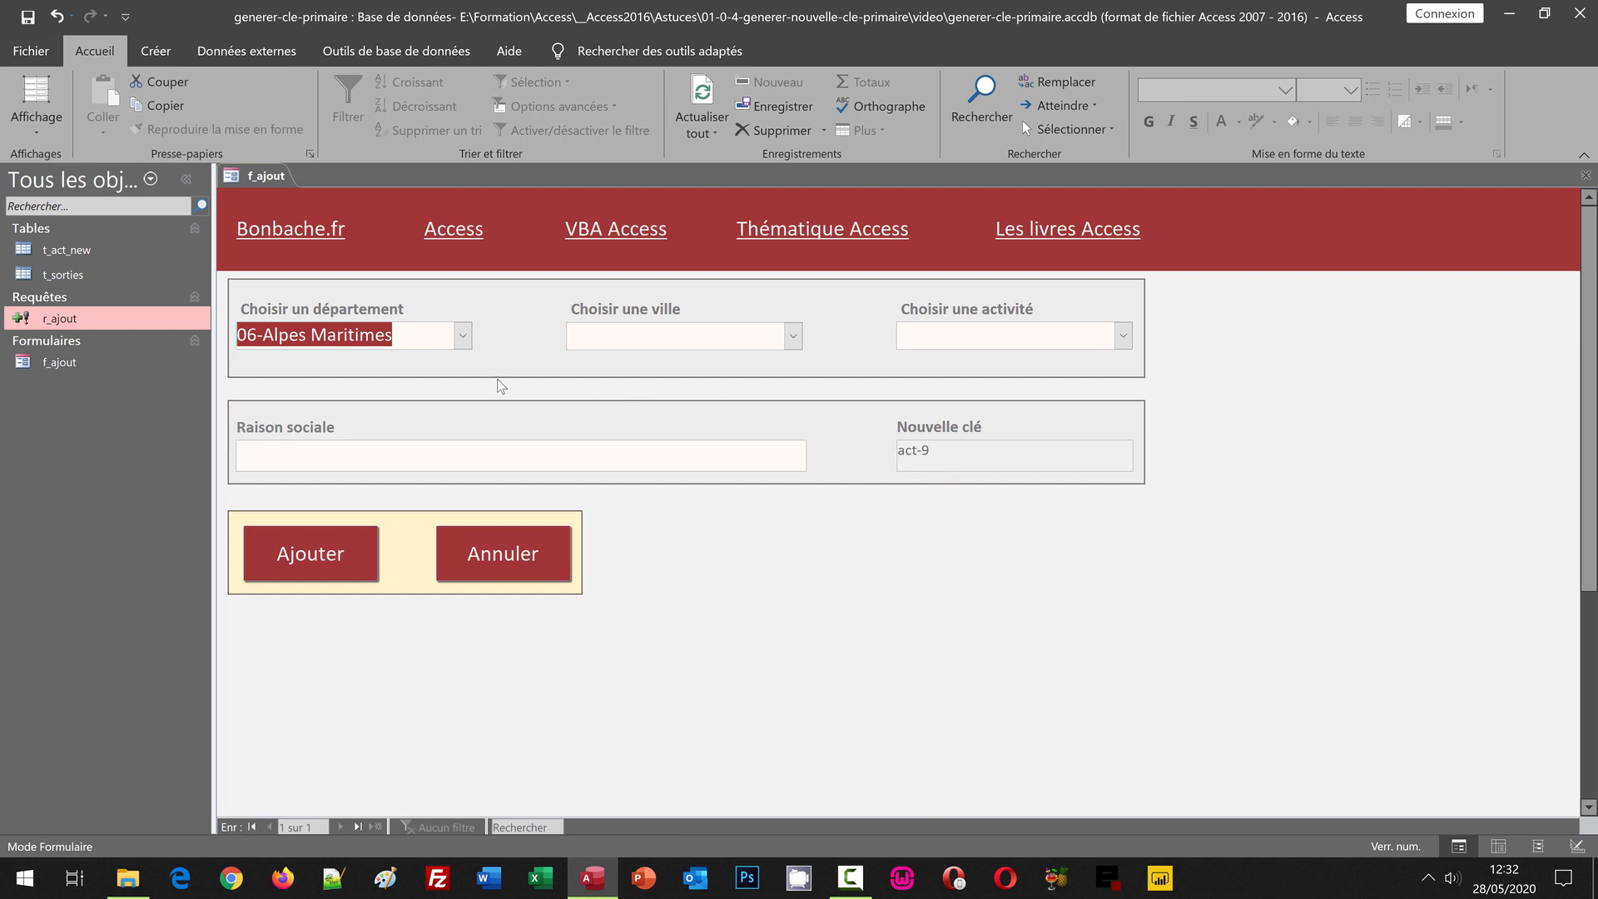
{"action": "double_click", "coordinate": [67, 250]}
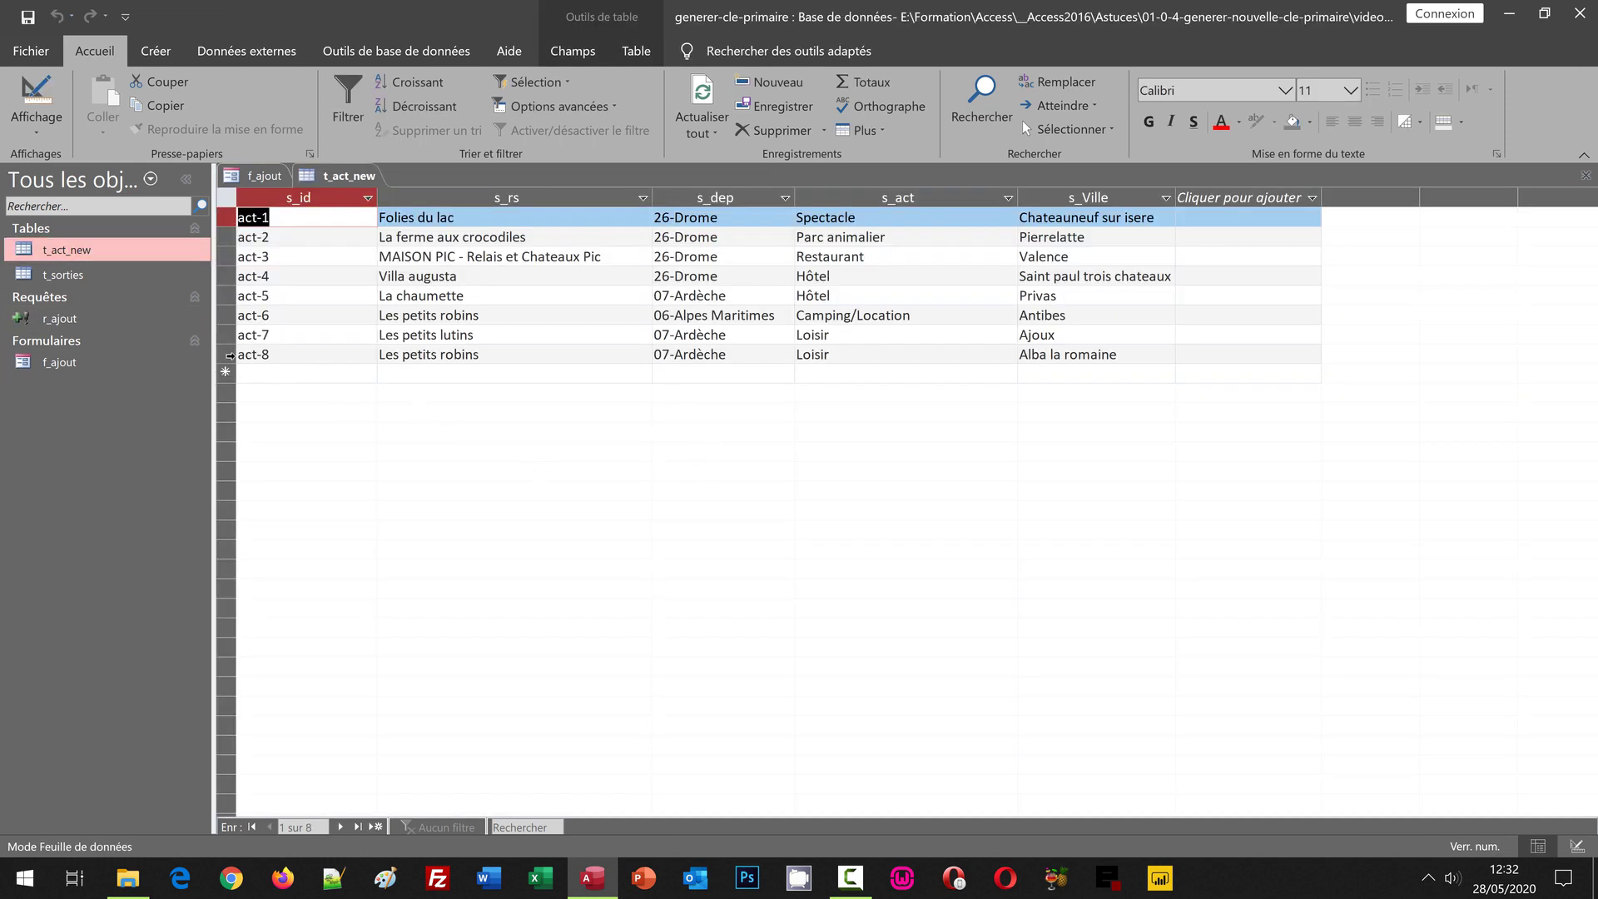
{"action": "left_click", "coordinate": [225, 354]}
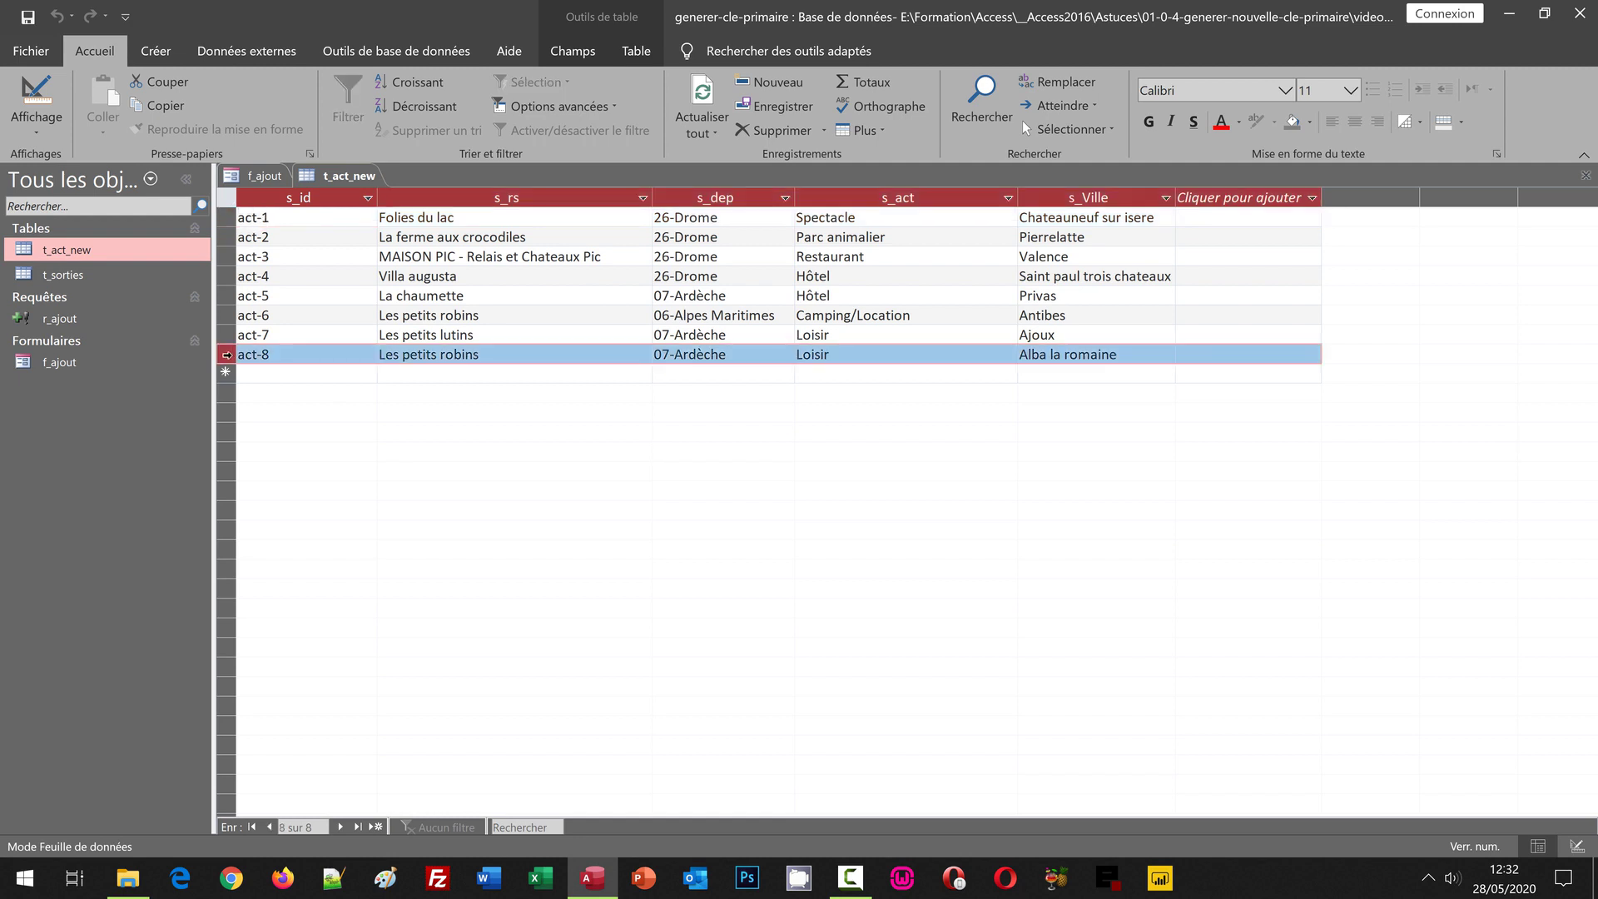